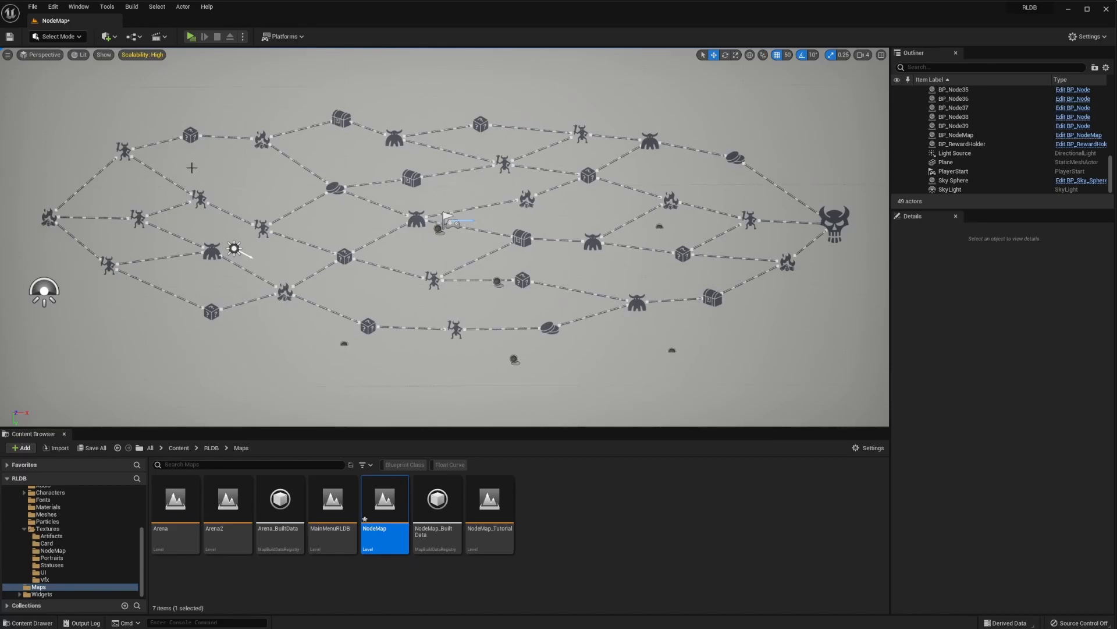
# - Set the Map Event row name of BP_Node3, the middle node after the starting campfire, to Tutorial
pyautogui.click(190, 135)
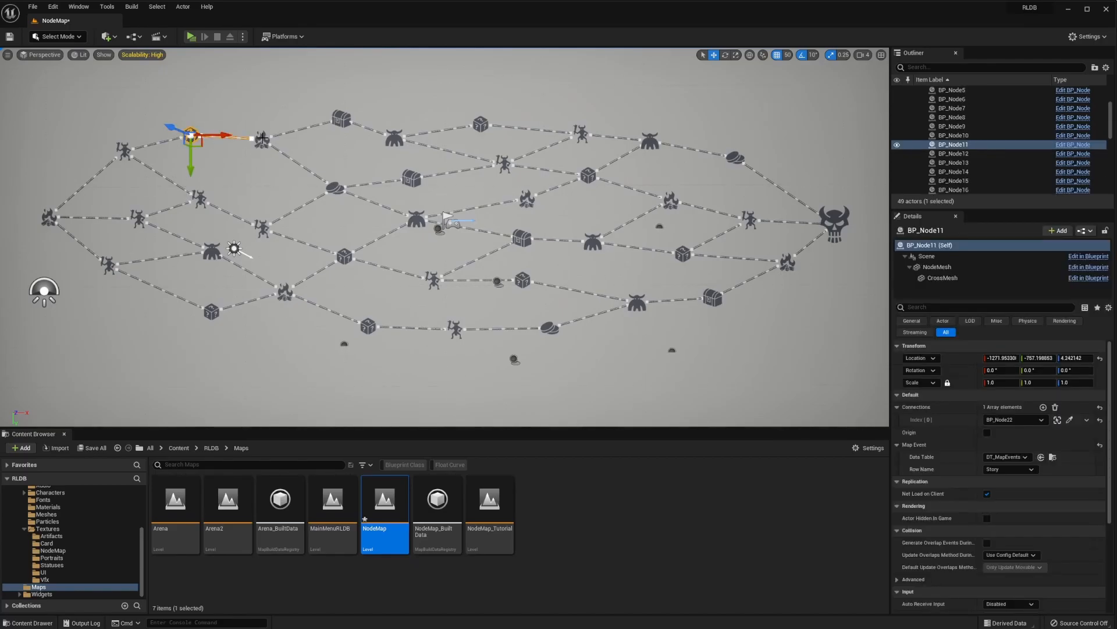
pyautogui.click(334, 187)
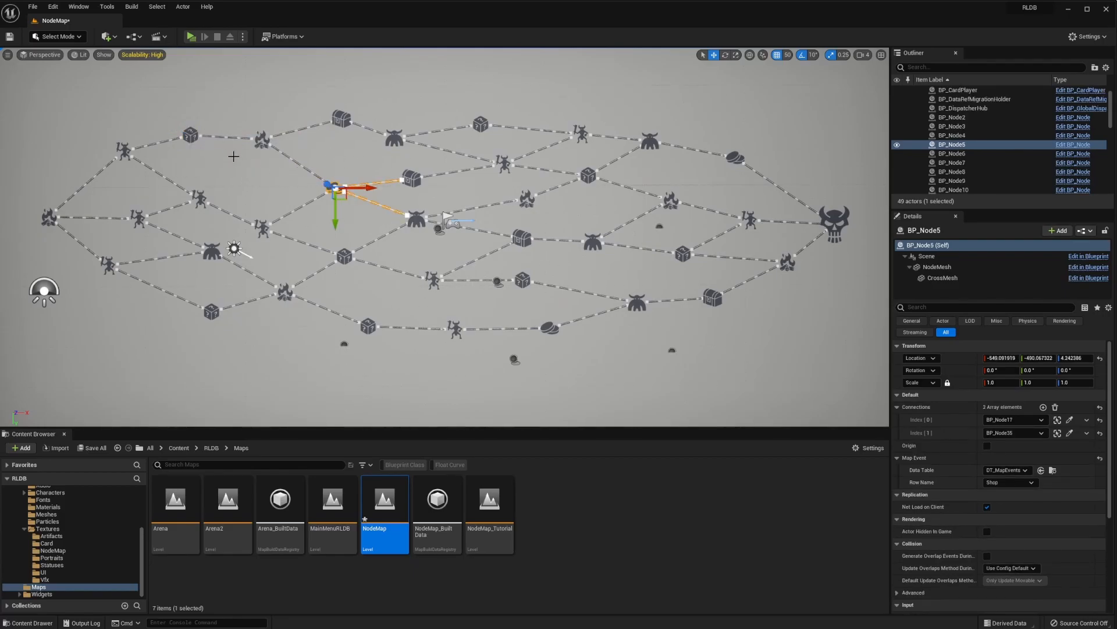
pyautogui.click(138, 217)
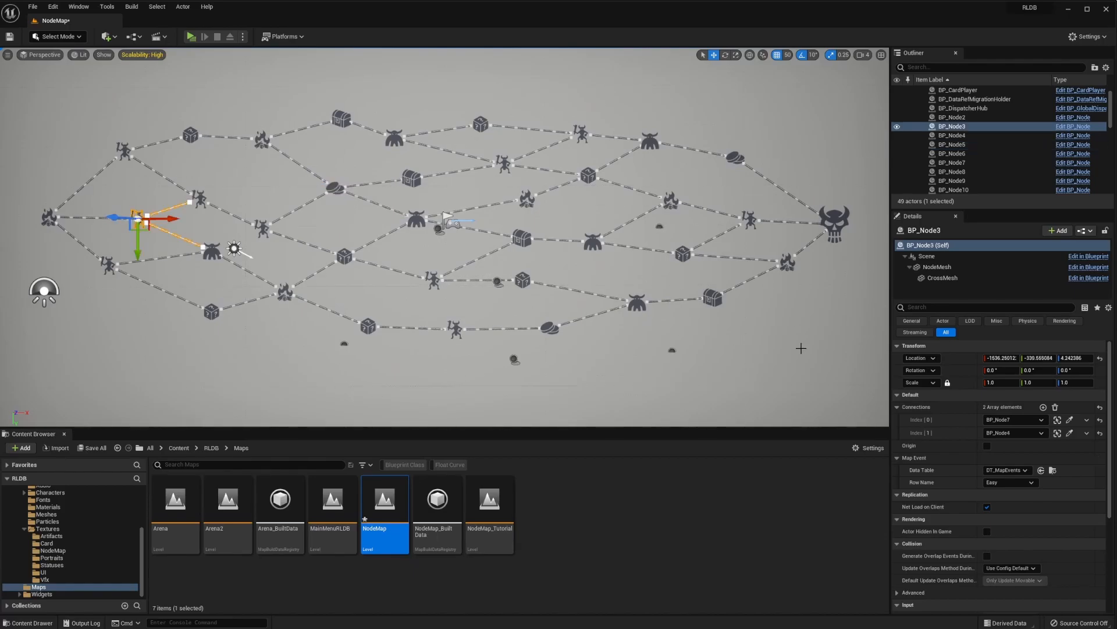
pyautogui.click(1007, 484)
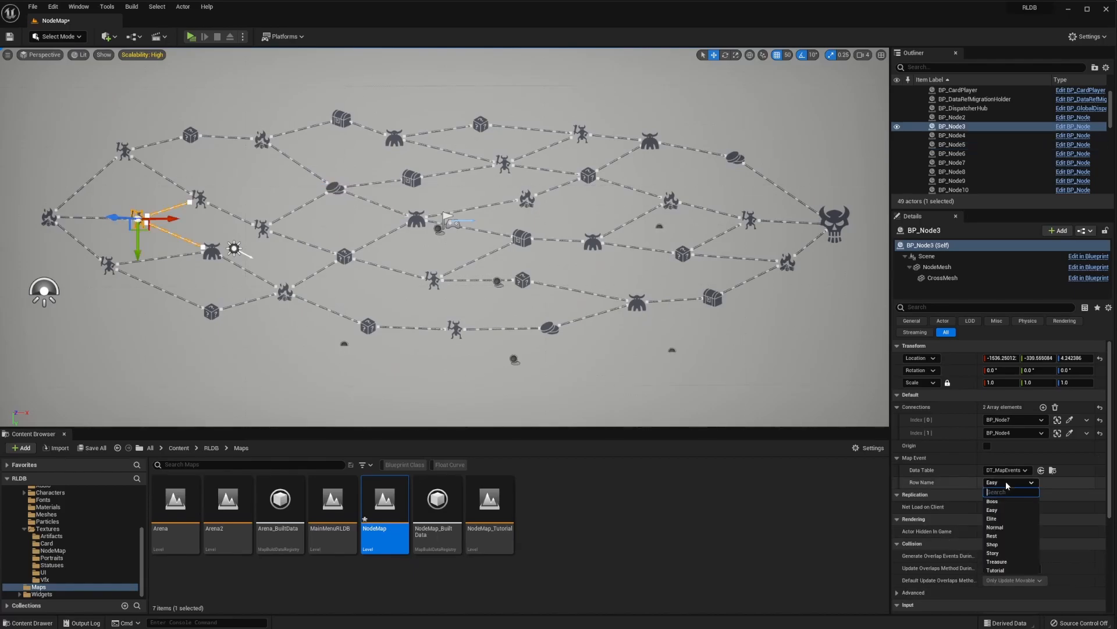
pyautogui.click(996, 570)
# - Open the DT_MapEvents data table from the RLDB Data/NodeMap folder
pyautogui.scroll(3, 61, 533)
pyautogui.scroll(1, 56, 524)
pyautogui.scroll(2, 57, 523)
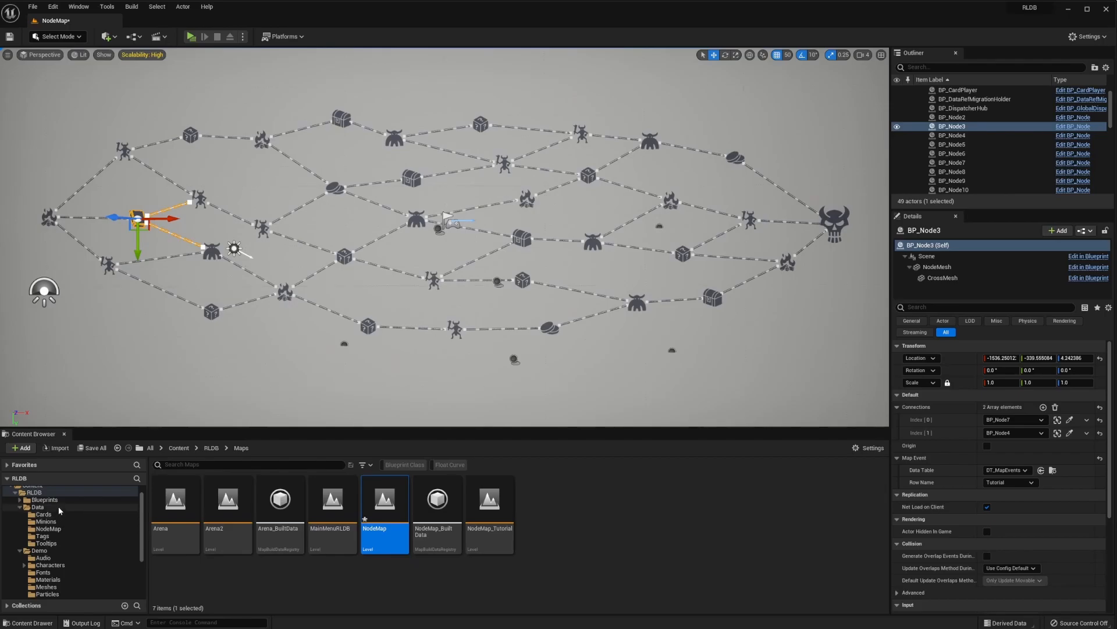
pyautogui.click(58, 505)
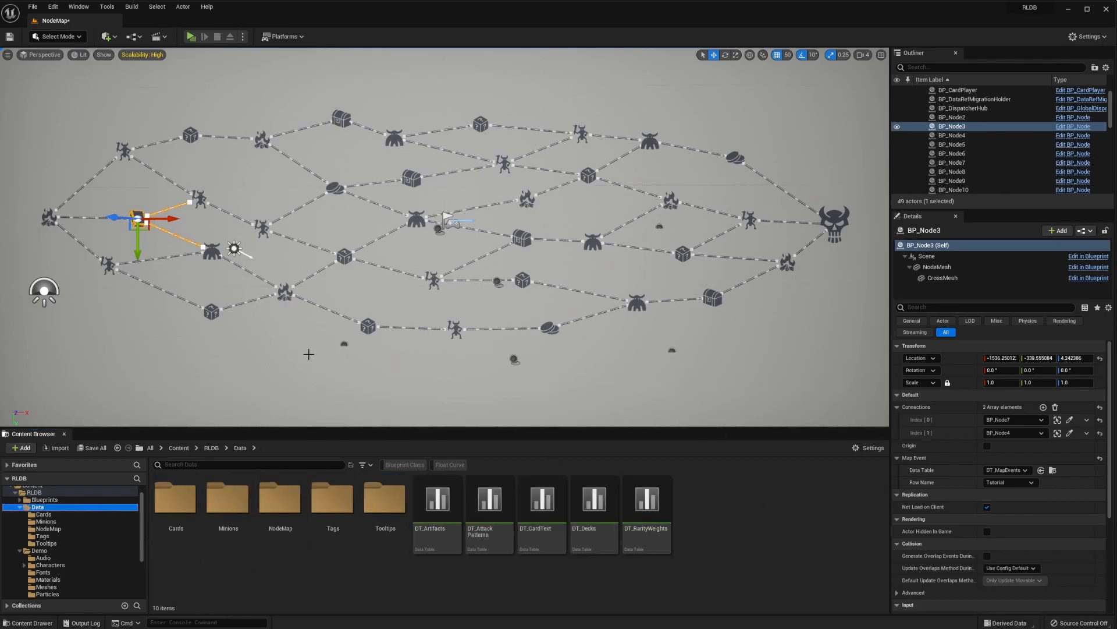
pyautogui.doubleClick(281, 500)
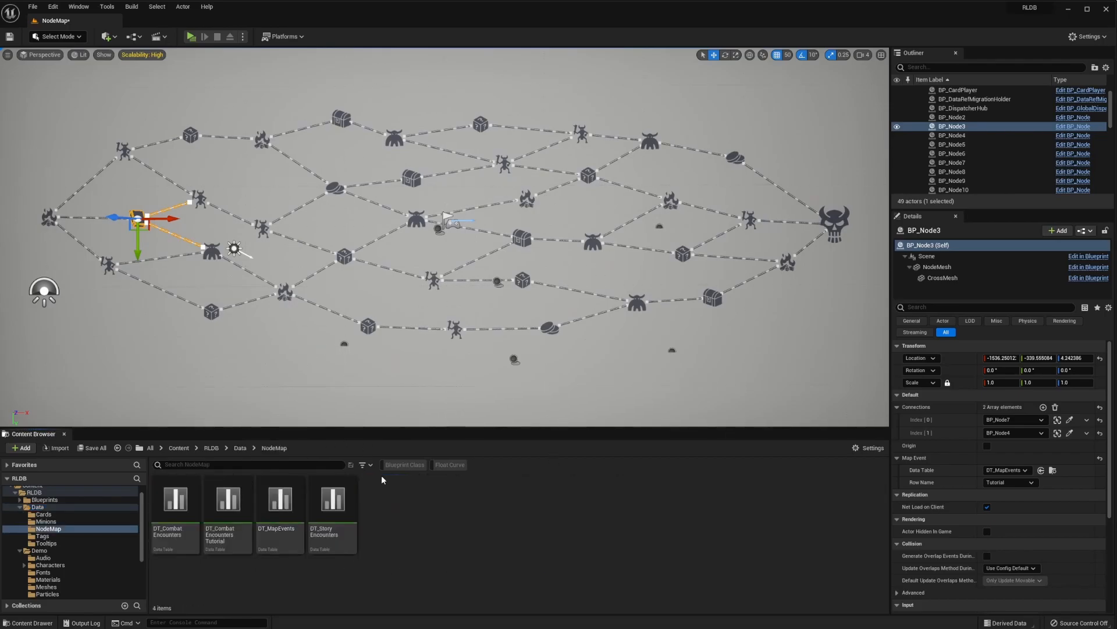
pyautogui.doubleClick(279, 505)
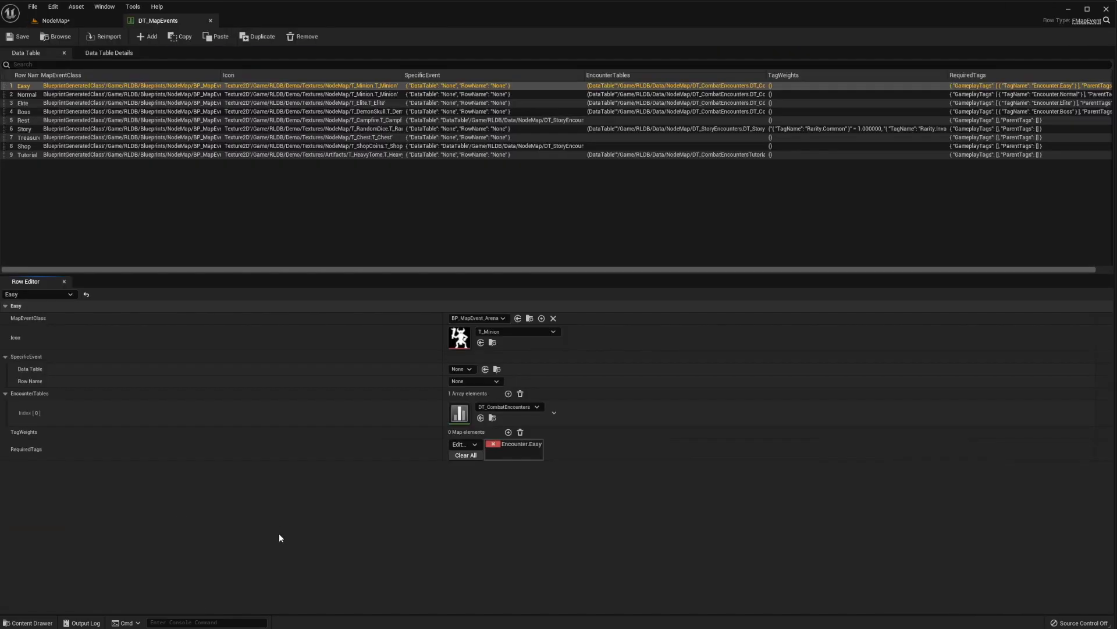
# - Set the MapEventClass of the Tutorial row to BP_MapEvent_Story
pyautogui.click(40, 155)
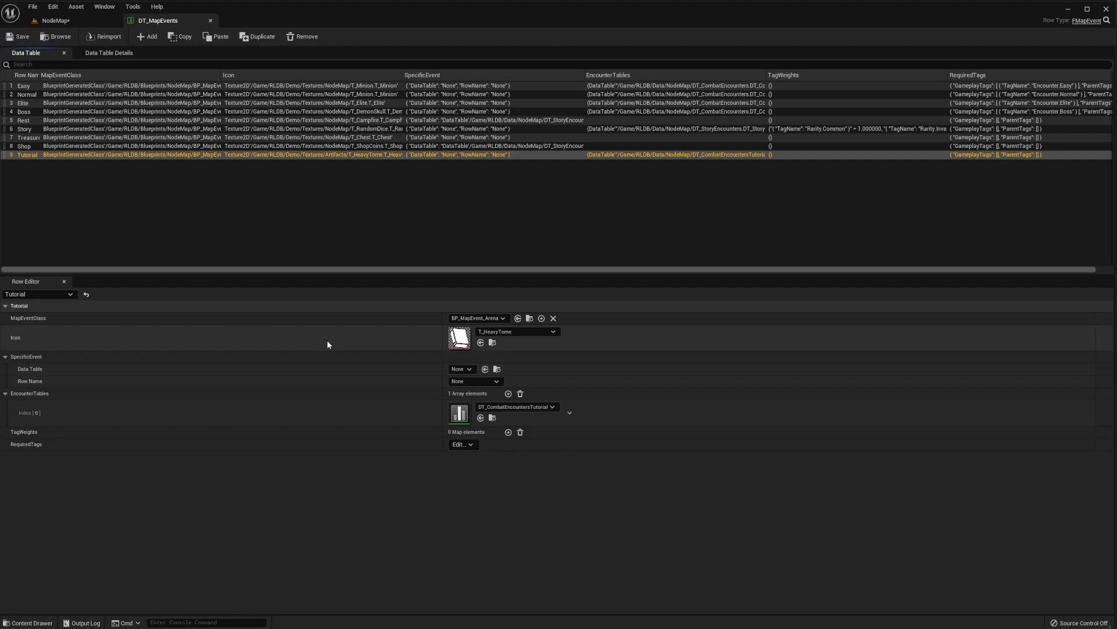
pyautogui.click(502, 318)
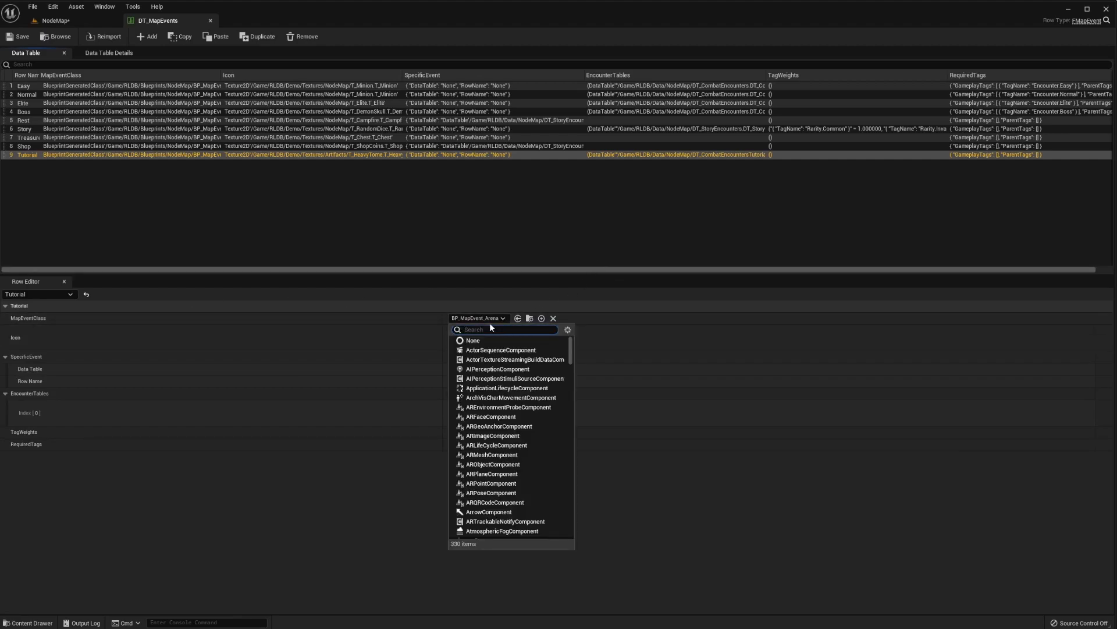
pyautogui.write('story')
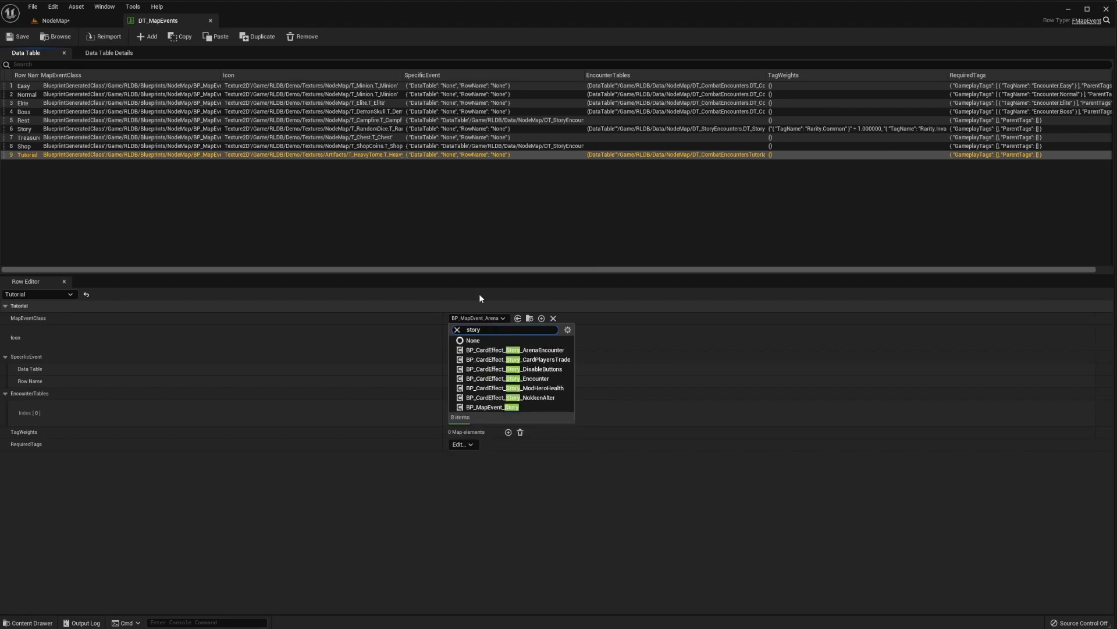
pyautogui.click(495, 407)
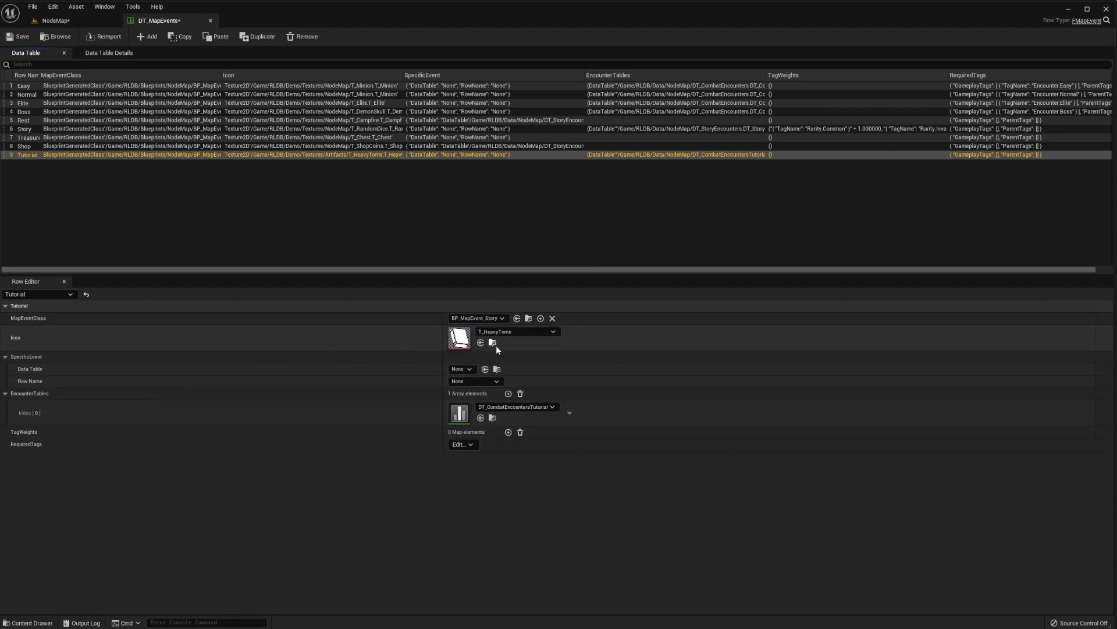
# - Set the Tutorial row's SpecificEvent to data table DT_StoryEncounters with row name Tomb, and save the table
pyautogui.click(462, 369)
pyautogui.write('story')
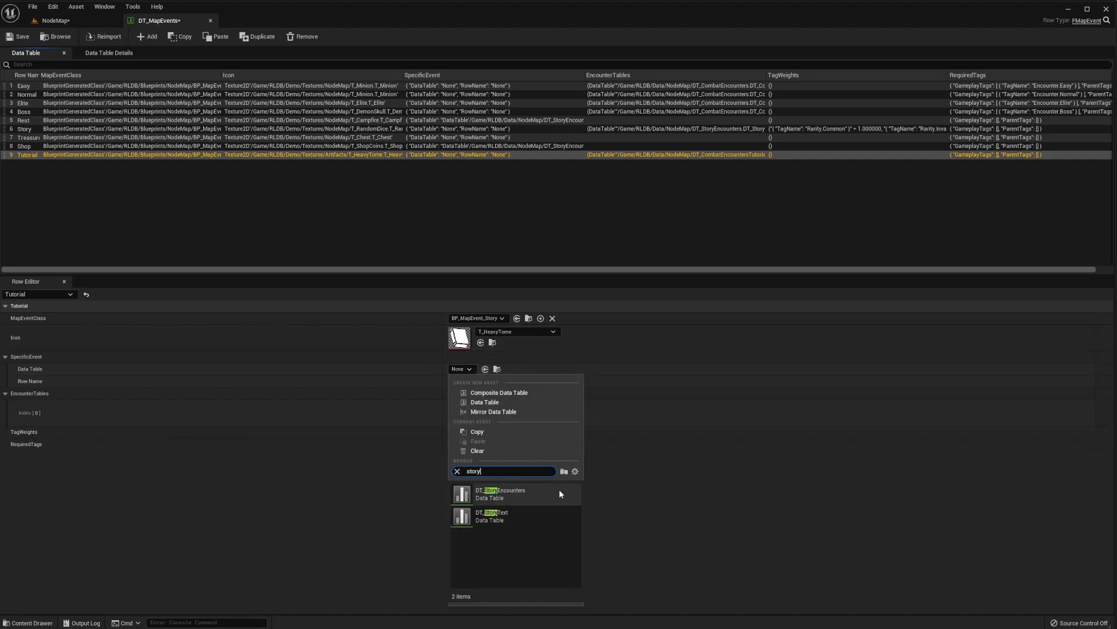
pyautogui.click(518, 493)
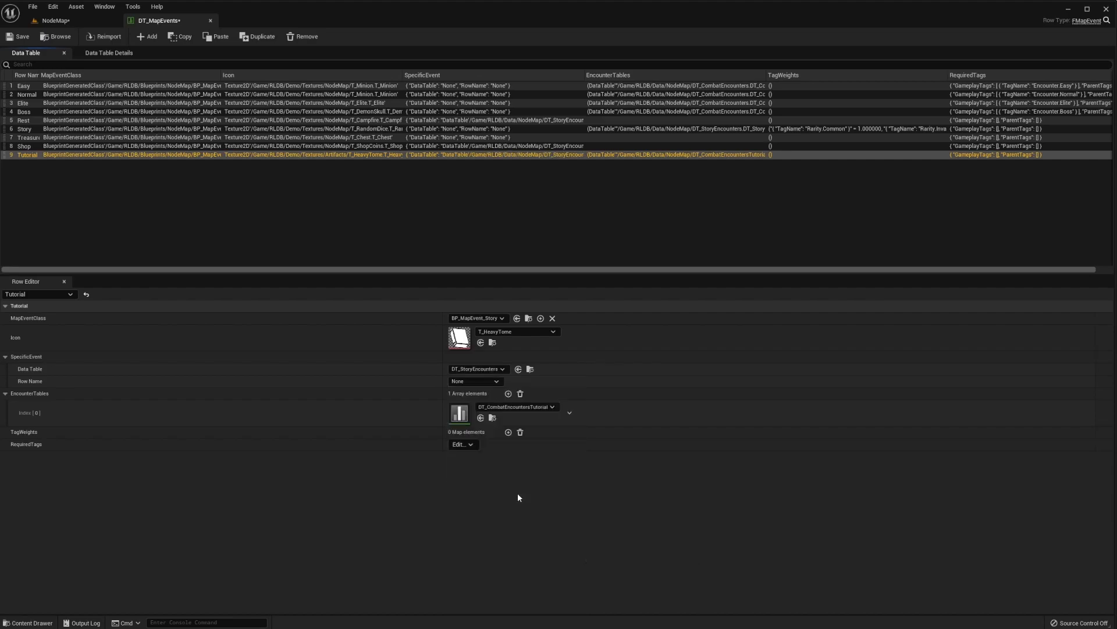
pyautogui.click(480, 380)
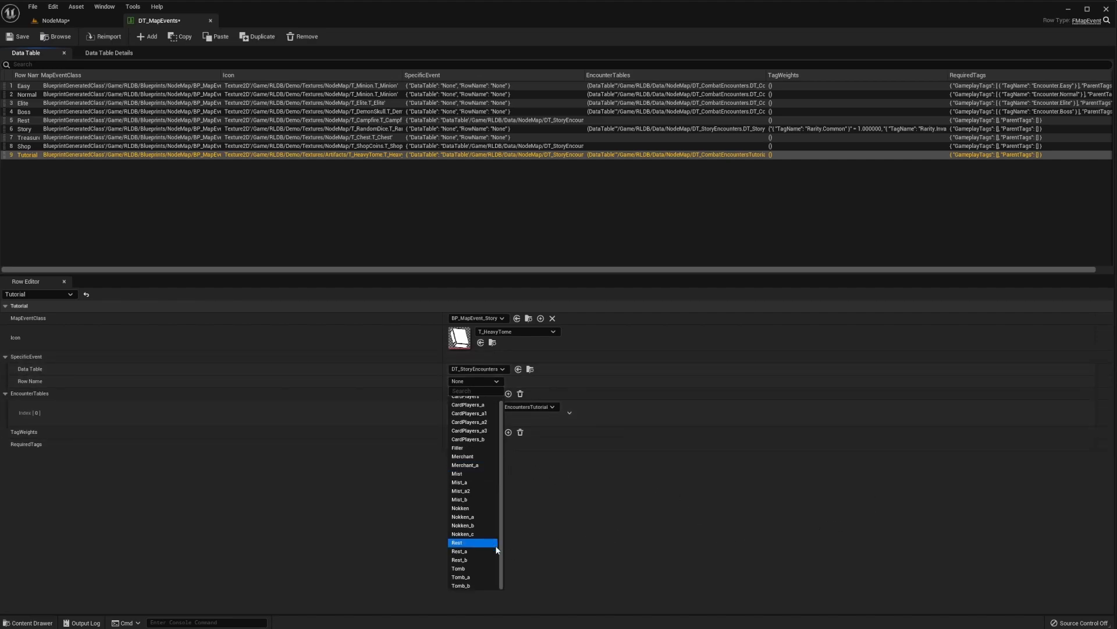
pyautogui.click(483, 572)
pyautogui.click(22, 37)
# - Play-test the NodeMap level and enter the tutorial node marked with the book icon
pyautogui.click(55, 20)
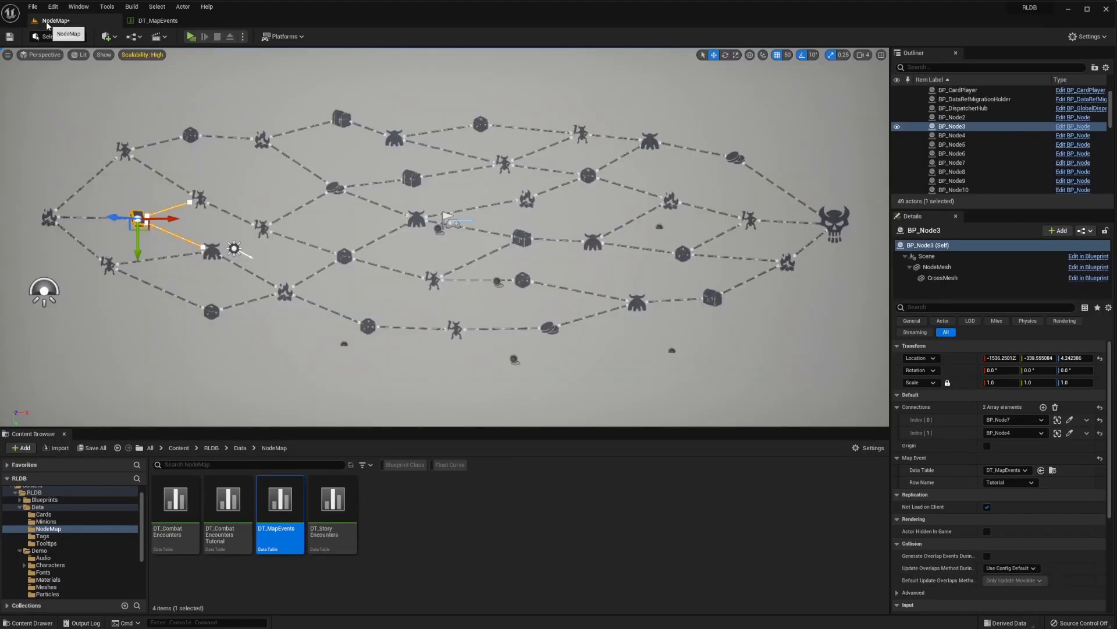
pyautogui.click(195, 37)
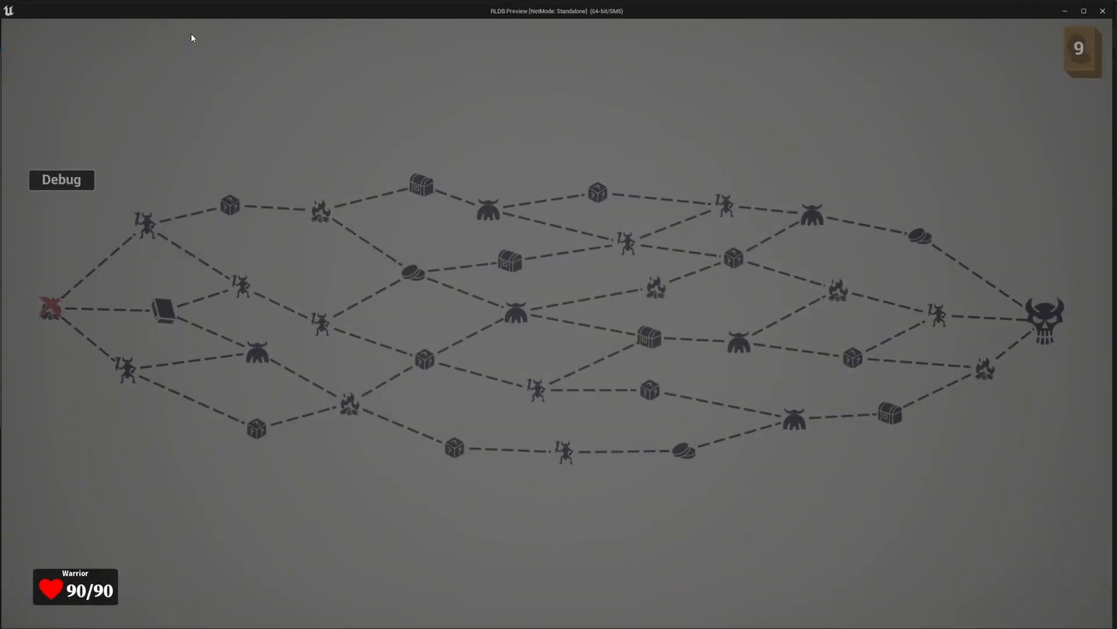
pyautogui.click(163, 309)
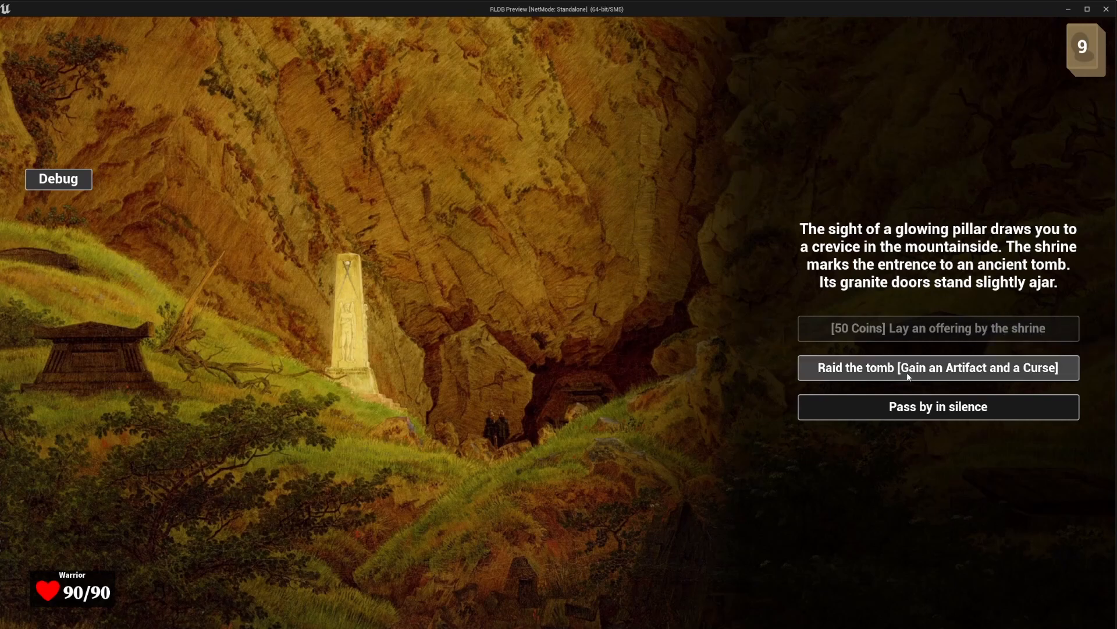
# - Play through the tomb event by raiding the tomb and claiming the Robes of Protection, and end the play session
pyautogui.click(1023, 372)
pyautogui.moveTo(555, 224)
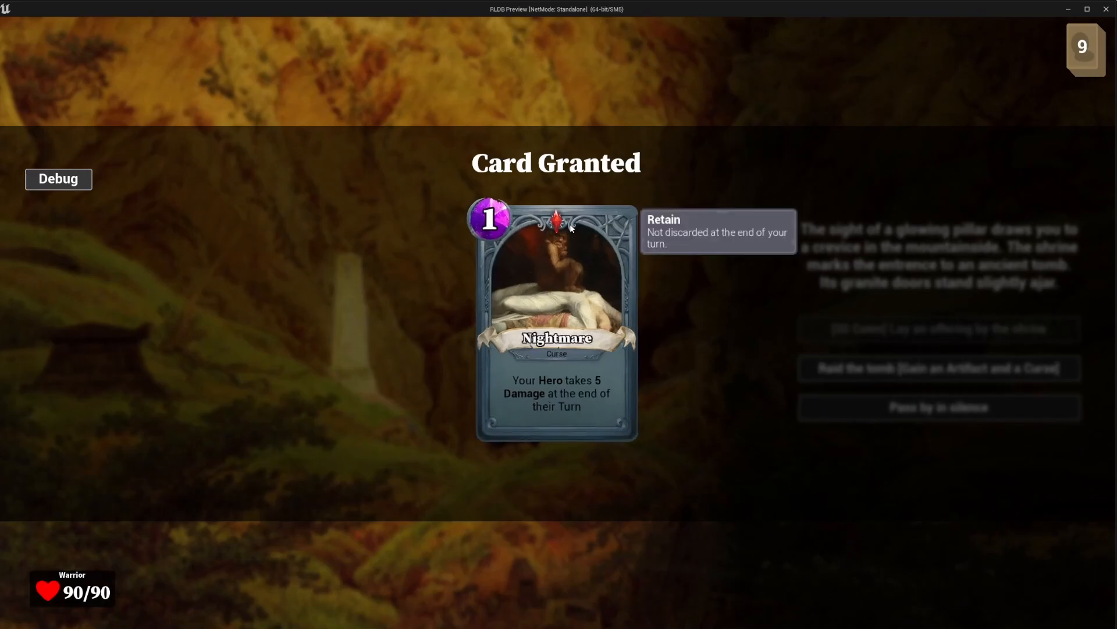
pyautogui.click(574, 304)
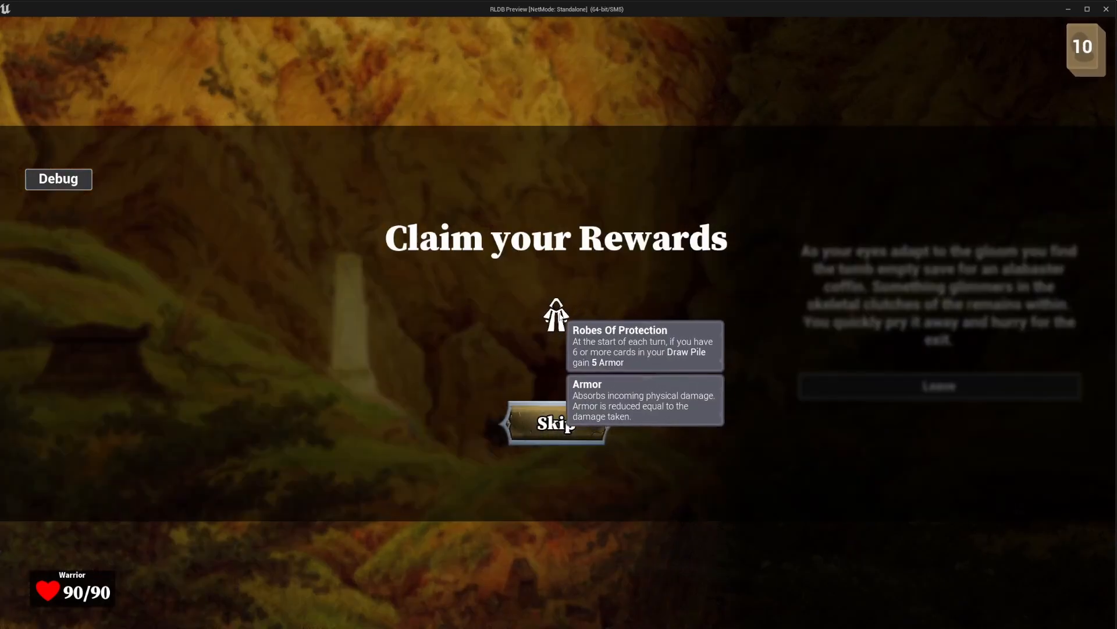
pyautogui.click(557, 315)
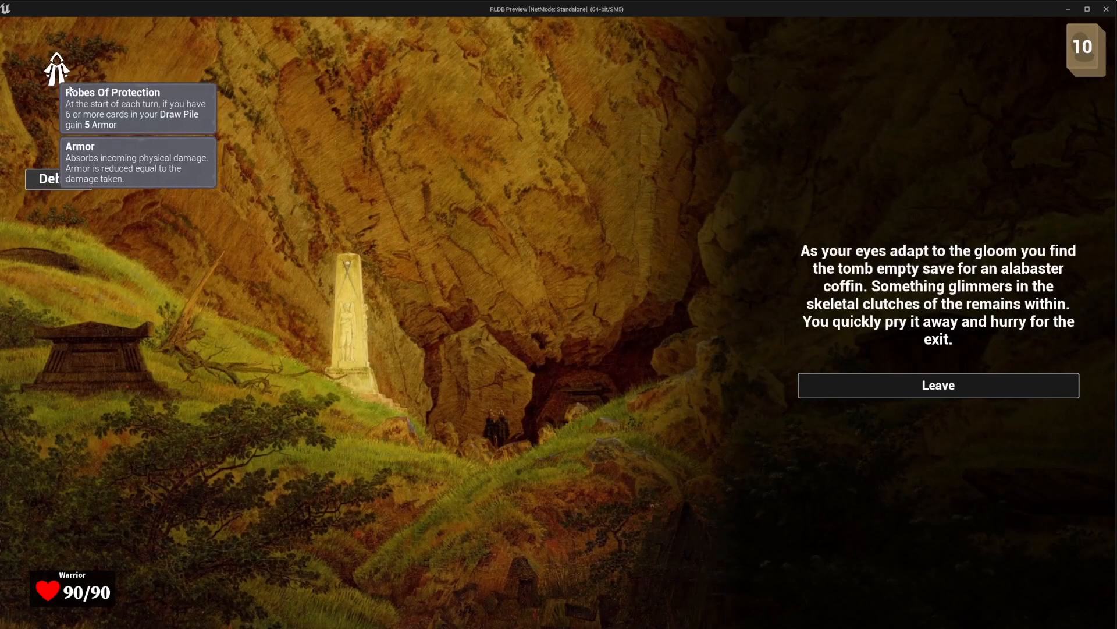
pyautogui.click(937, 386)
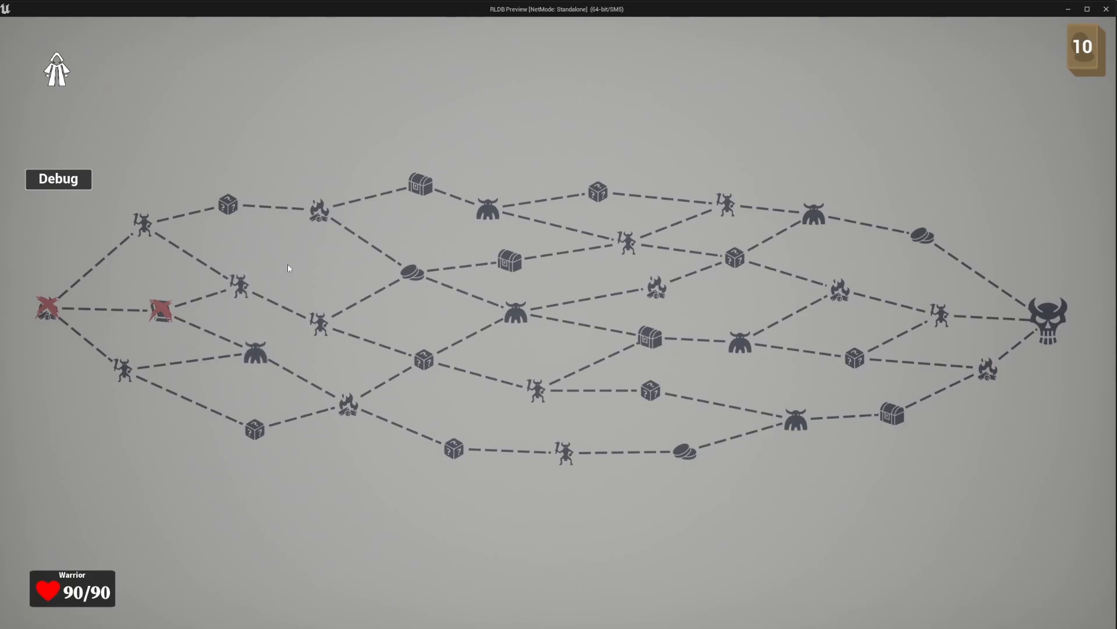
pyautogui.press('Escape')
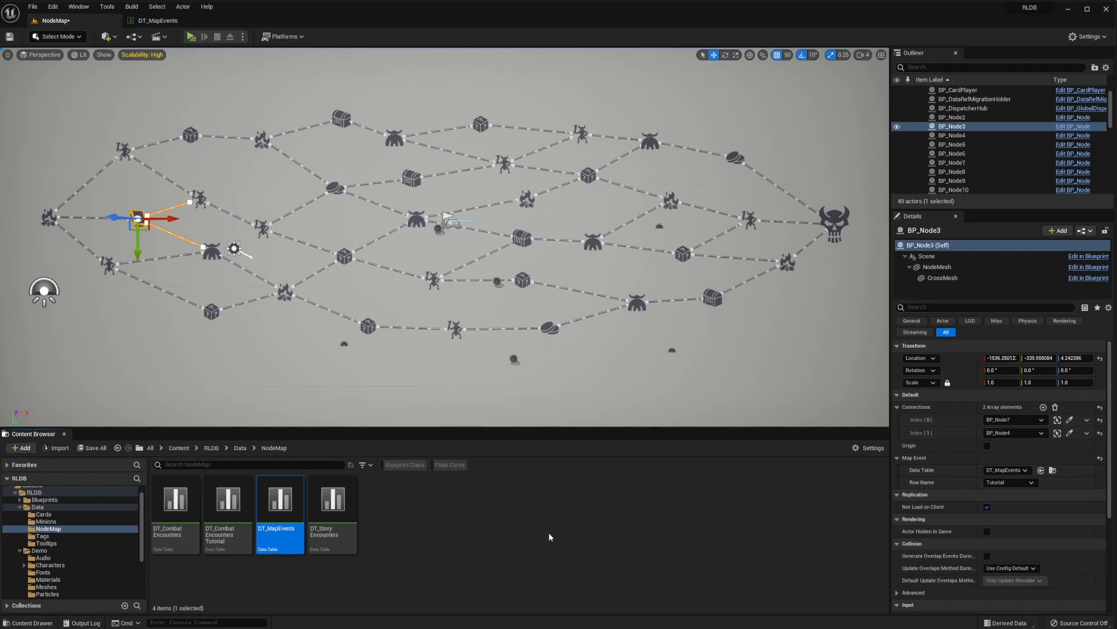
# - Open the DT_StoryEncounters data table and enlarge the row list down to the Filler row
pyautogui.click(332, 500)
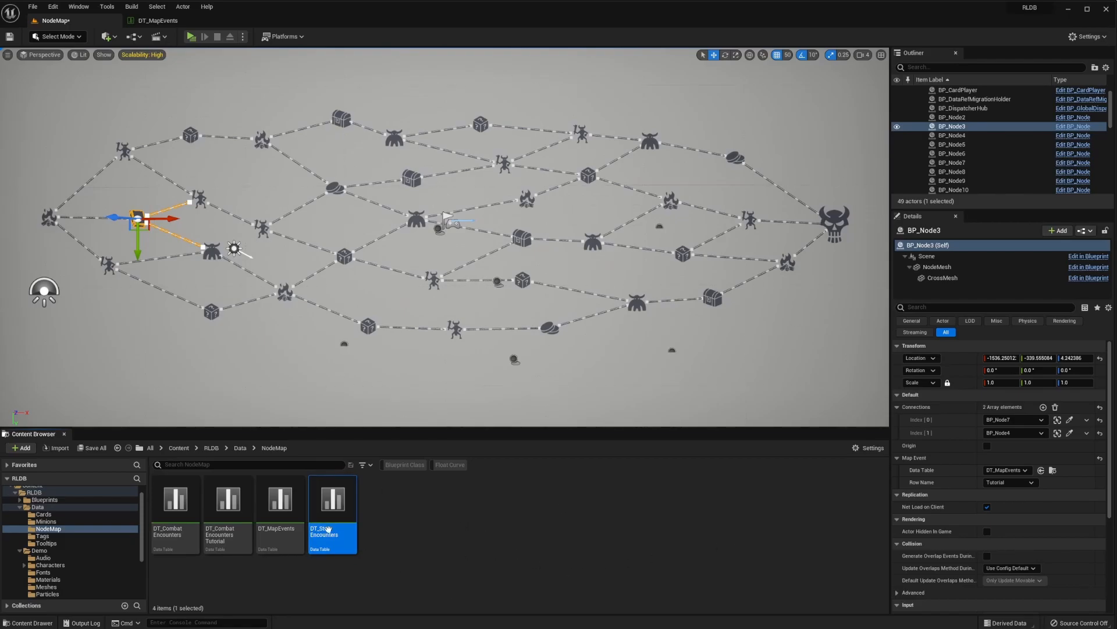
pyautogui.moveTo(340, 510)
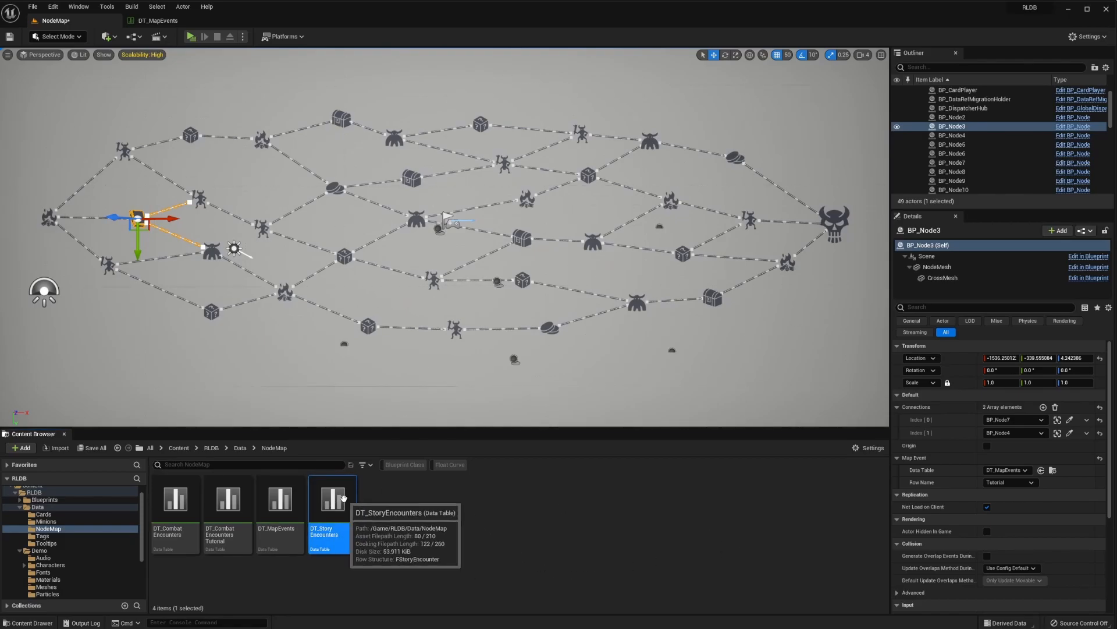
pyautogui.doubleClick(343, 498)
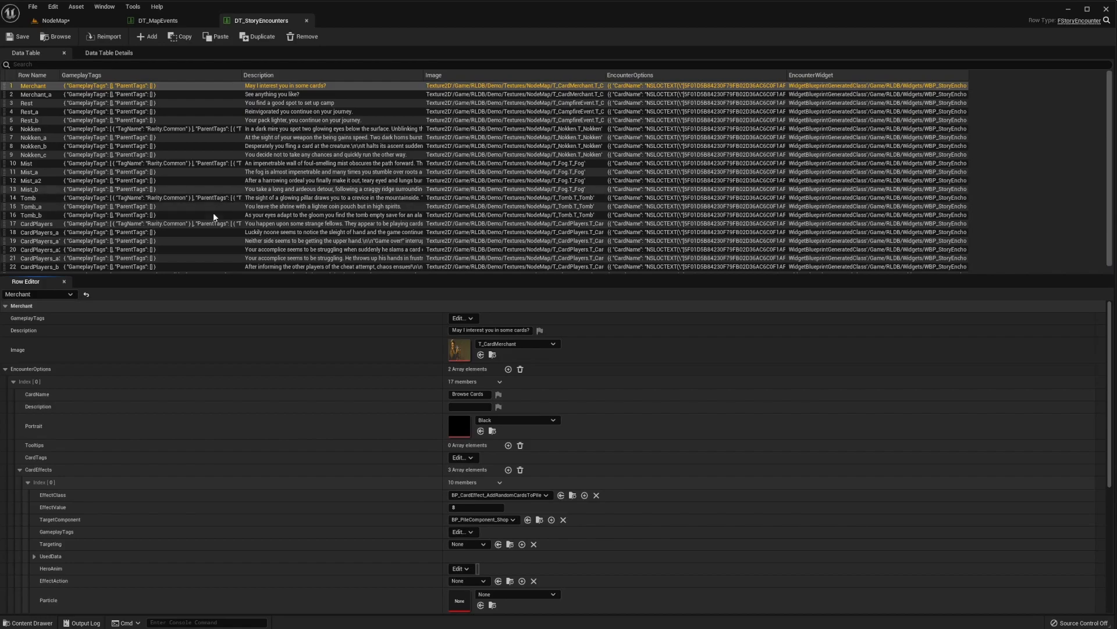
pyautogui.scroll(-1, 217, 205)
pyautogui.scroll(1, 216, 192)
pyautogui.scroll(-1, 213, 178)
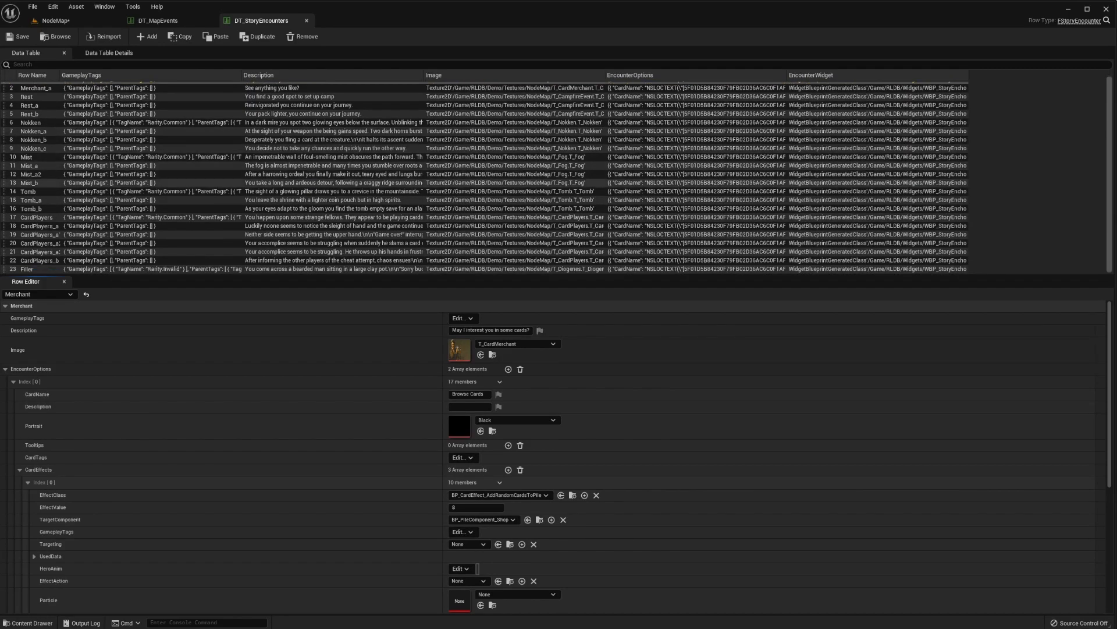
pyautogui.scroll(1, 169, 176)
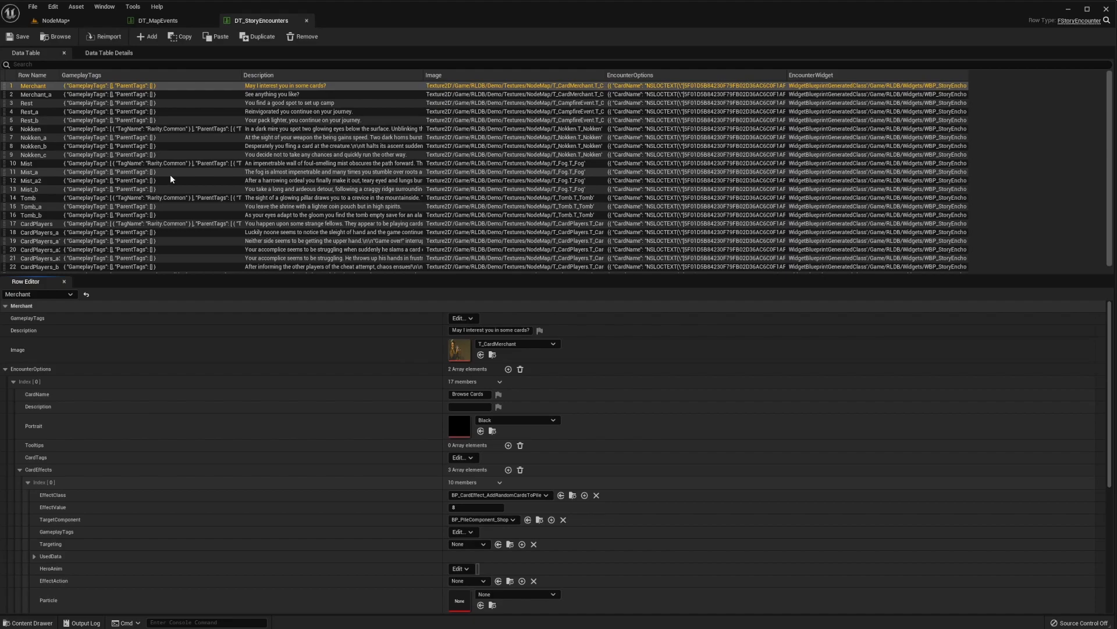
pyautogui.scroll(-1, 170, 173)
pyautogui.moveTo(202, 274)
pyautogui.mouseDown()
pyautogui.moveTo(210, 309)
pyautogui.moveTo(213, 290)
pyautogui.mouseUp()
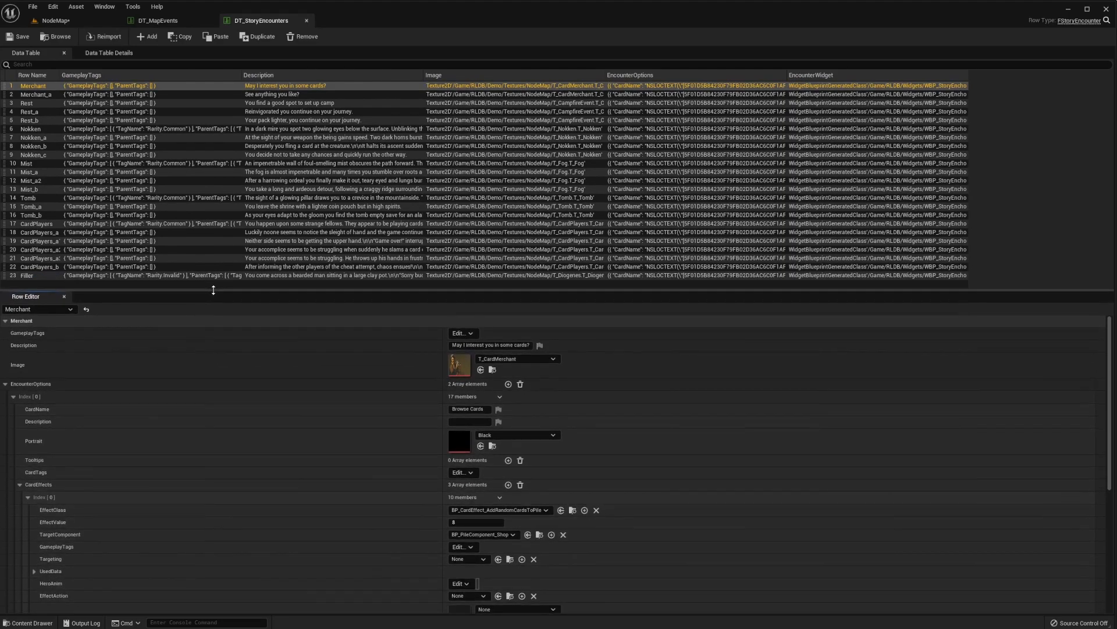
# - Examine the Rest, Tomb, Tomb_a and Tomb_b rows of the story encounters, comparing their descriptions and encounter options
pyautogui.click(38, 104)
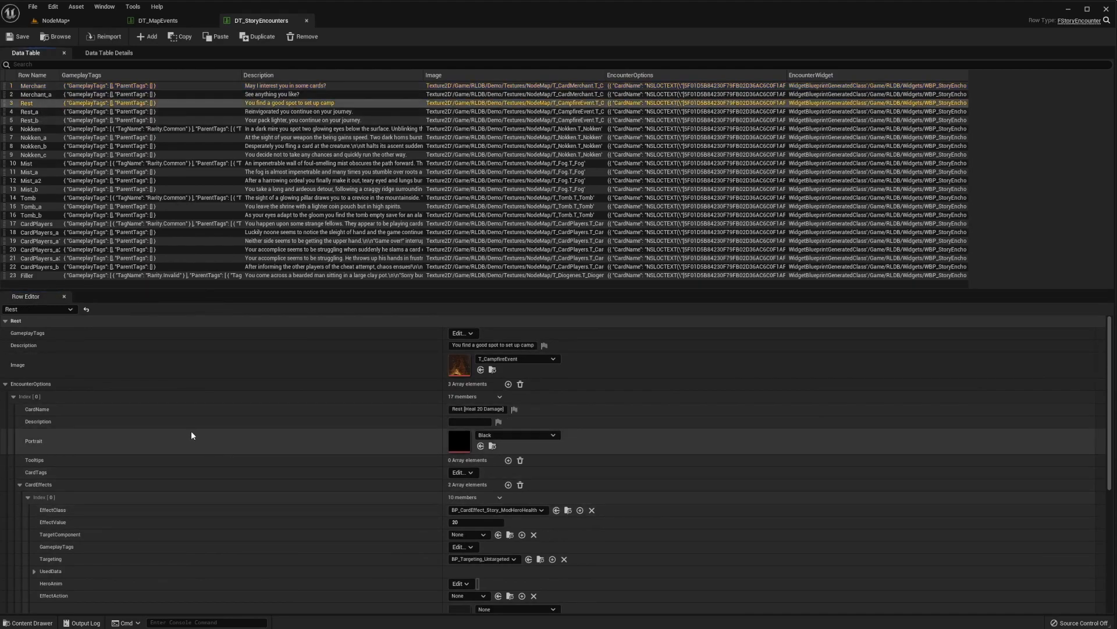
pyautogui.click(40, 197)
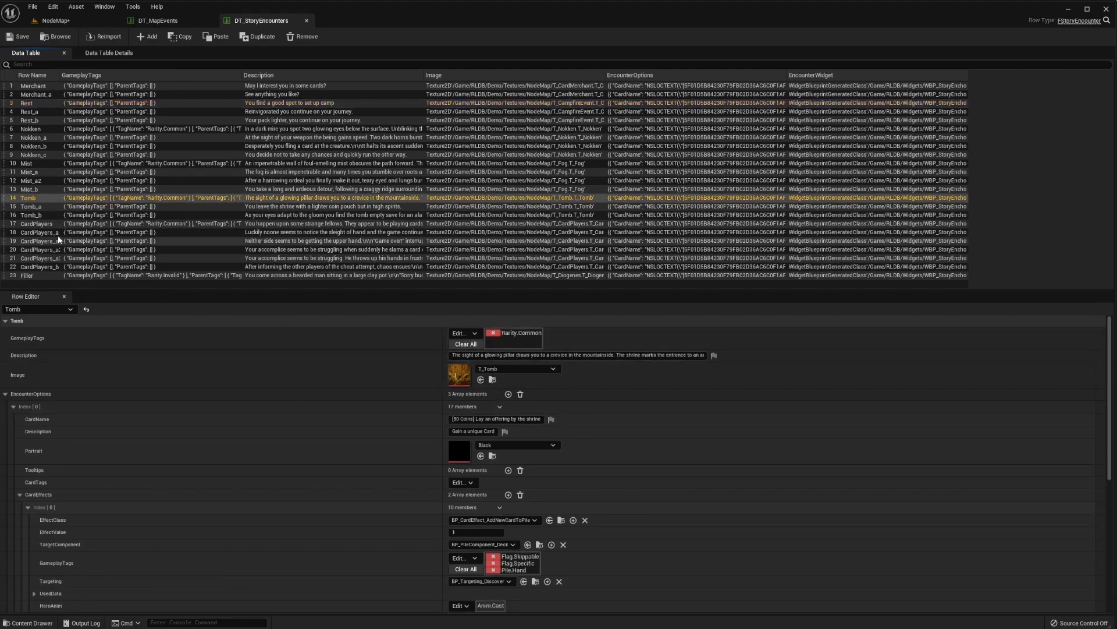
pyautogui.click(40, 204)
pyautogui.click(35, 215)
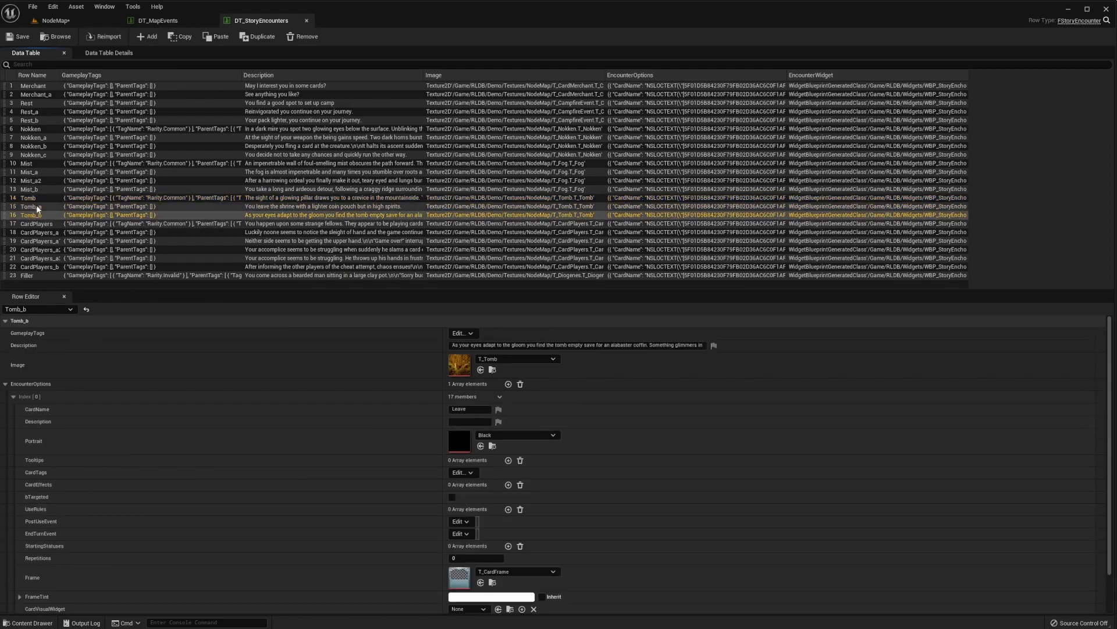
pyautogui.click(36, 205)
pyautogui.click(36, 213)
pyautogui.click(38, 205)
pyautogui.click(36, 213)
pyautogui.click(38, 207)
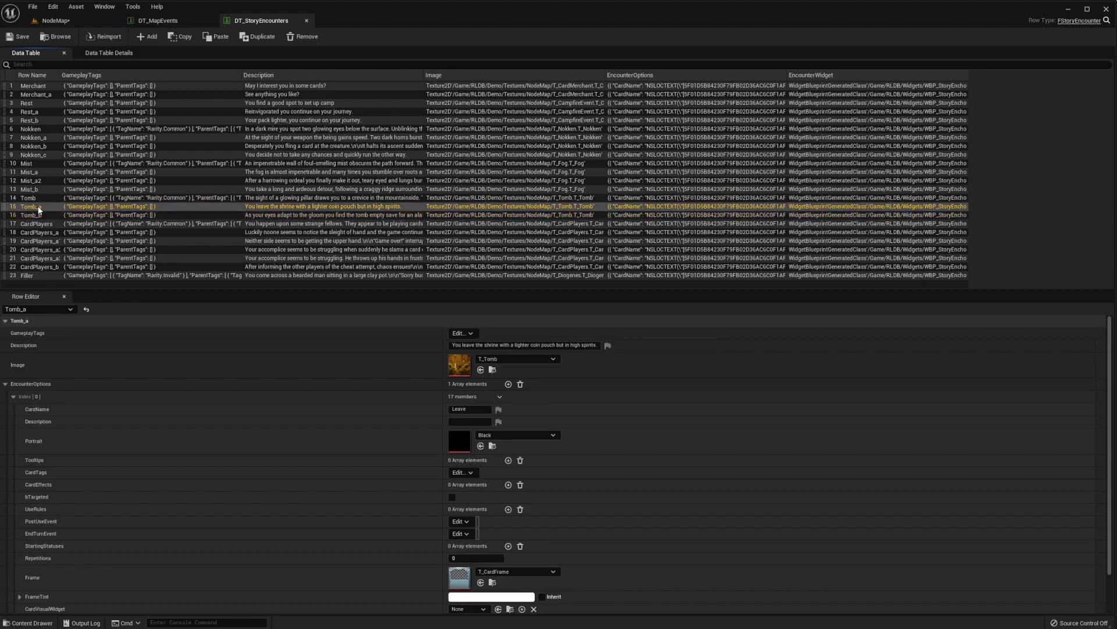
pyautogui.click(32, 199)
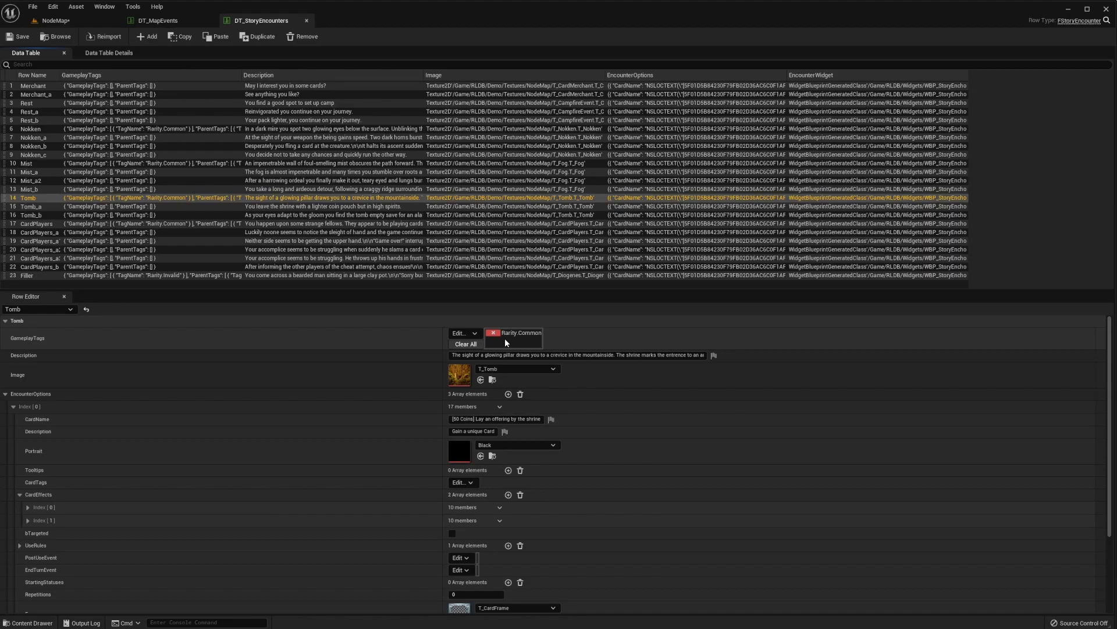
# - Compare the Tutorial row's specific event in DT_MapEvents with the Tomb encounter, and inspect the Story row's encounter table and tag weights
pyautogui.click(167, 21)
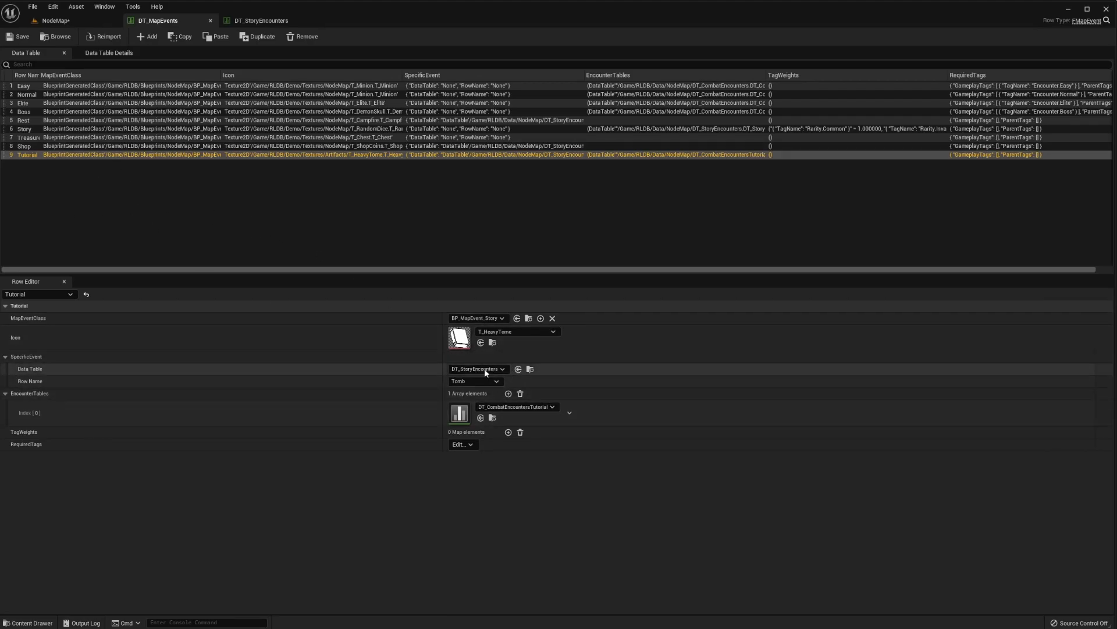
pyautogui.click(262, 20)
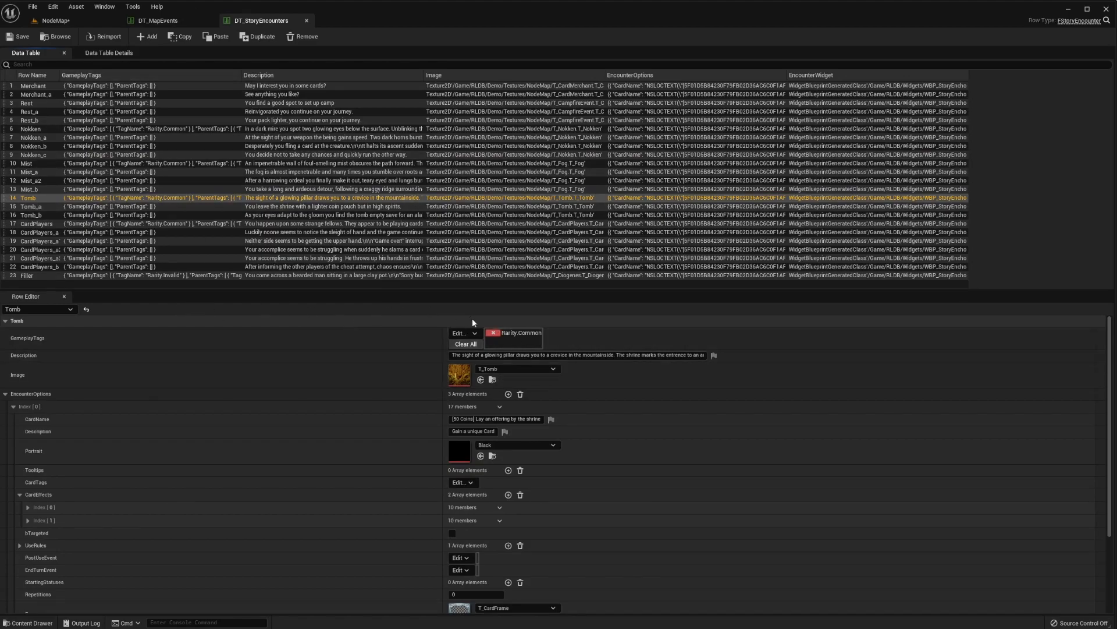
pyautogui.click(166, 21)
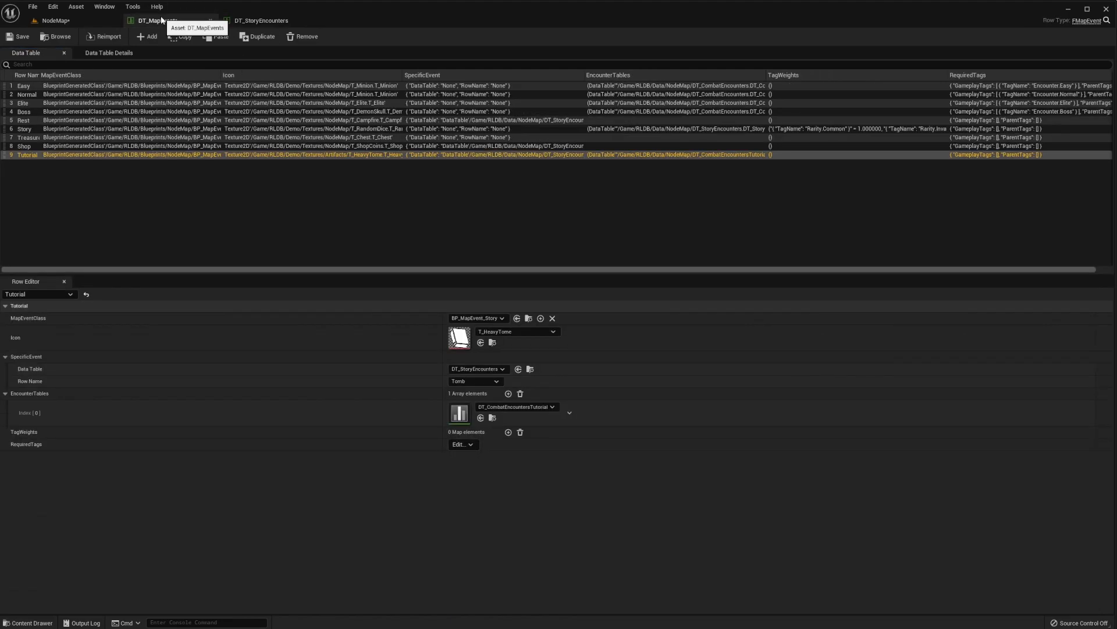
pyautogui.click(32, 127)
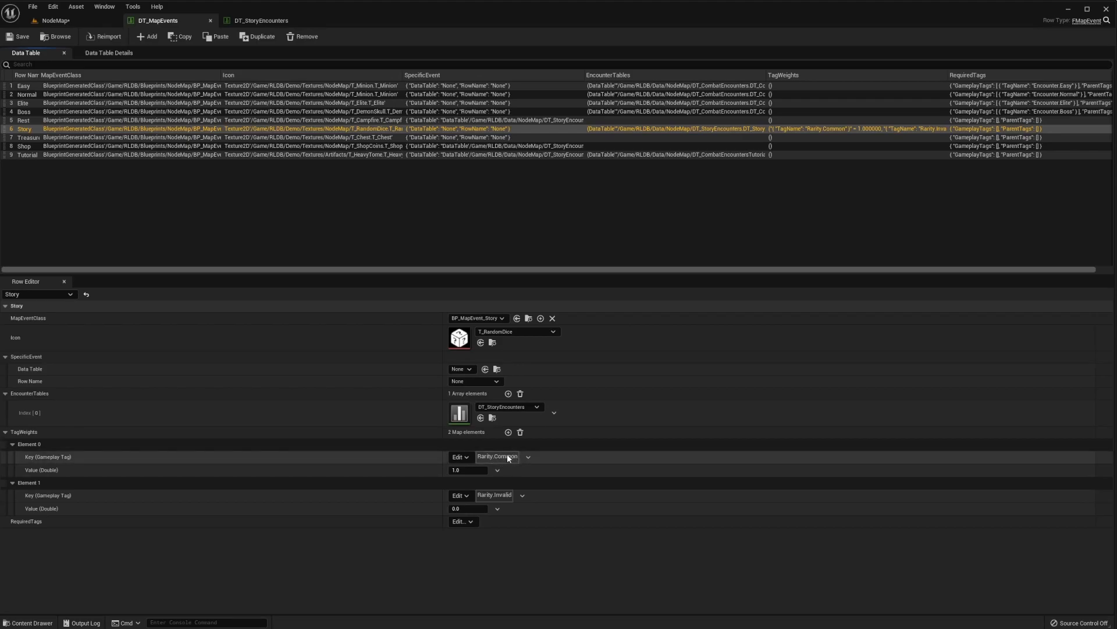
# - Compare the gameplay tags of the Merchant, Merchant_a, Rest, Nokken, Nokken_a and Mist rows in DT_StoryEncounters
pyautogui.click(268, 21)
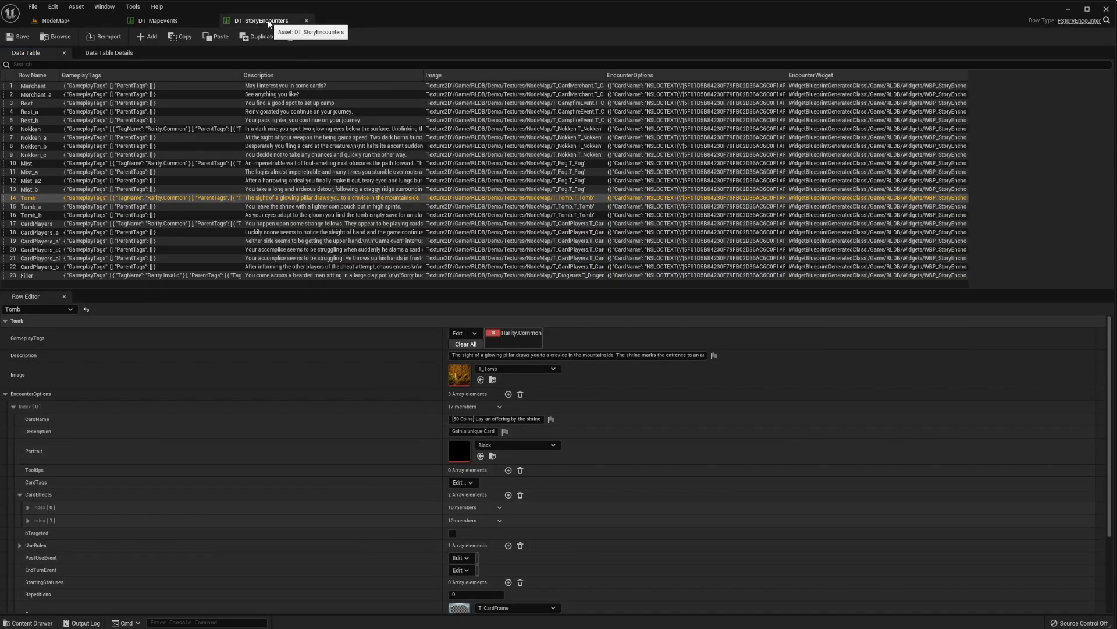
pyautogui.click(30, 86)
pyautogui.click(38, 95)
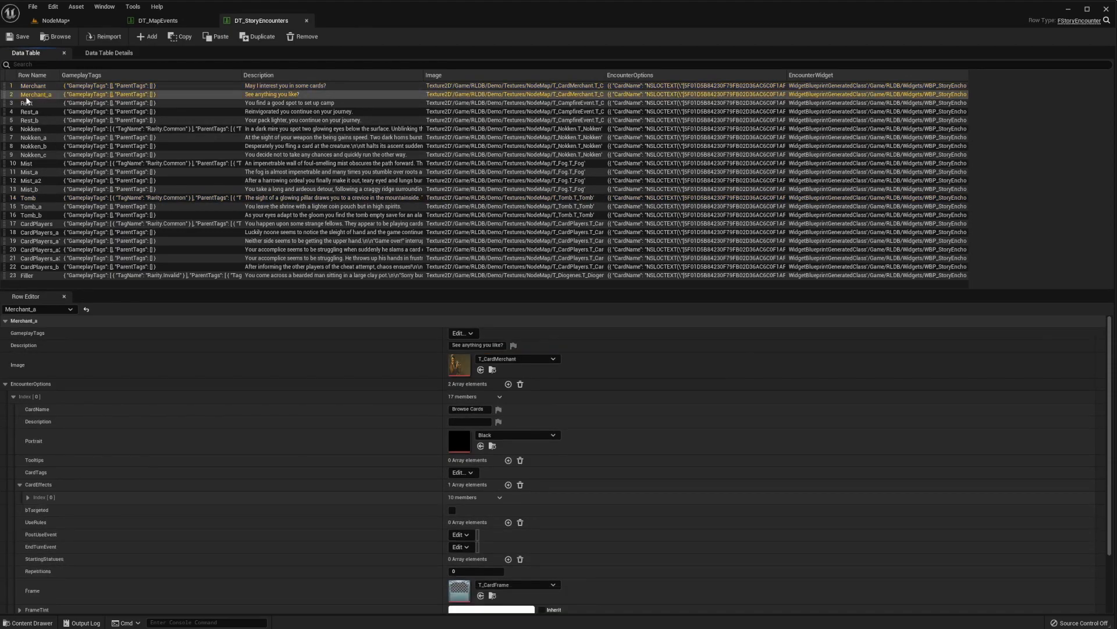
pyautogui.click(44, 139)
pyautogui.click(44, 146)
pyautogui.press('Up')
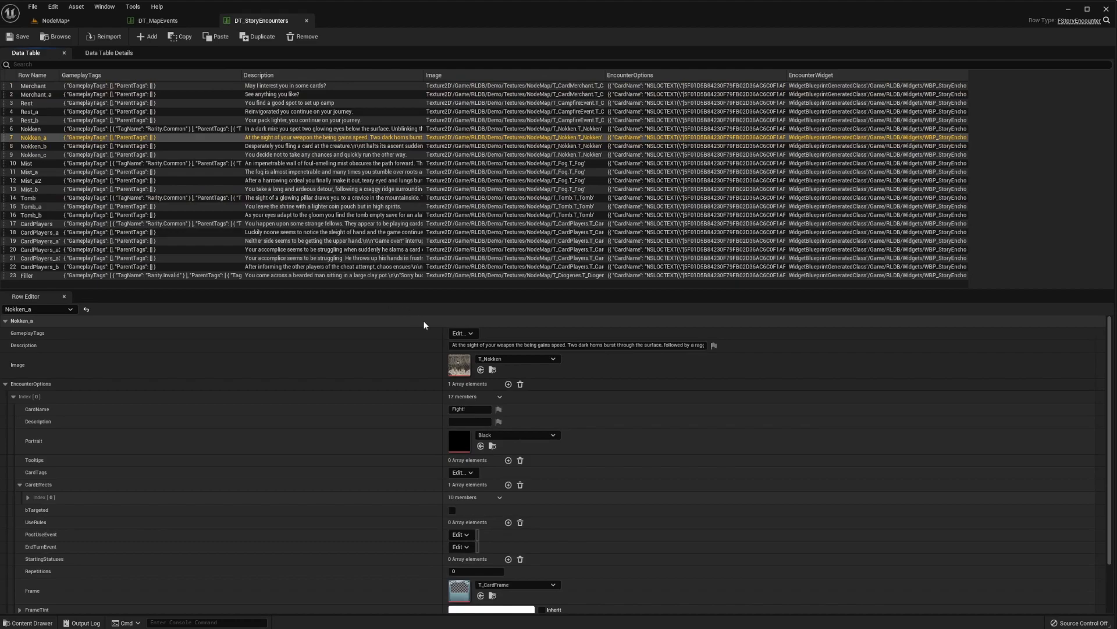
pyautogui.click(33, 86)
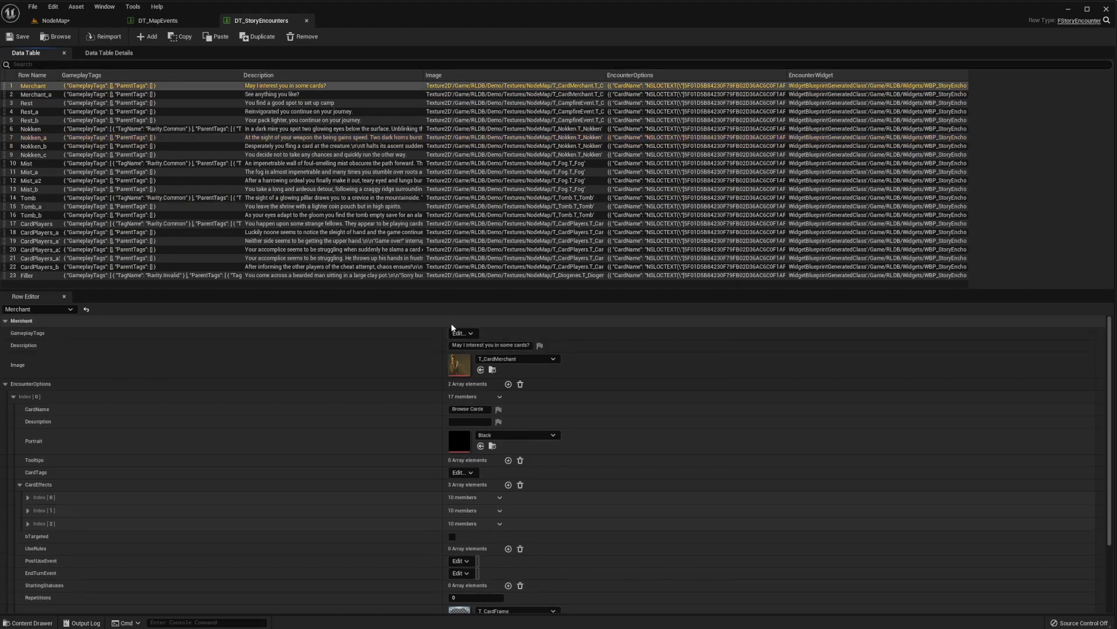
pyautogui.click(44, 105)
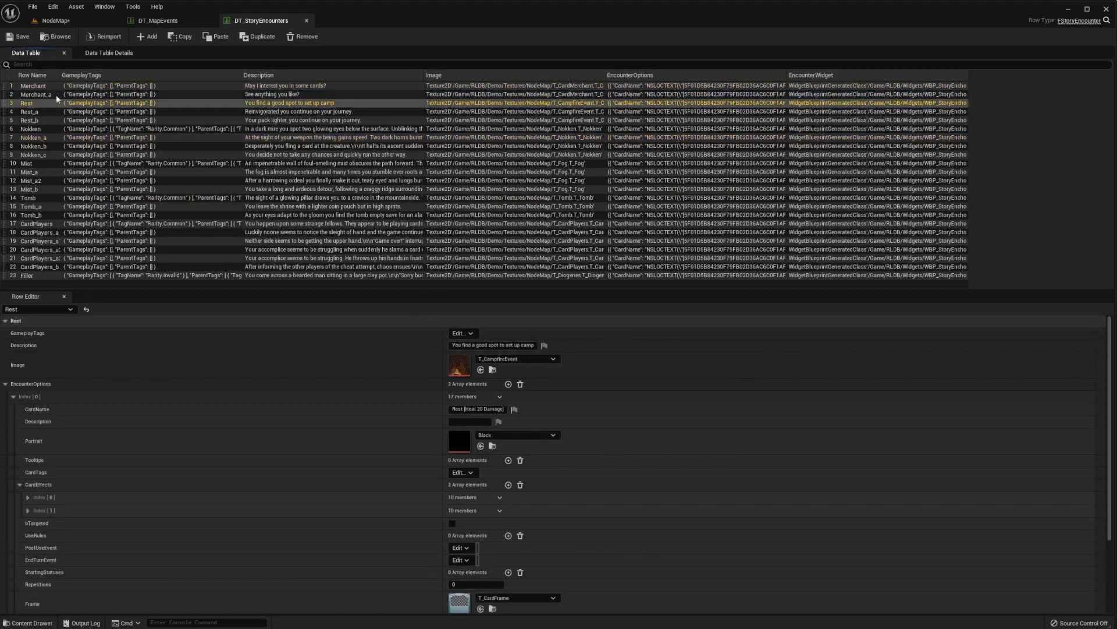
pyautogui.click(26, 86)
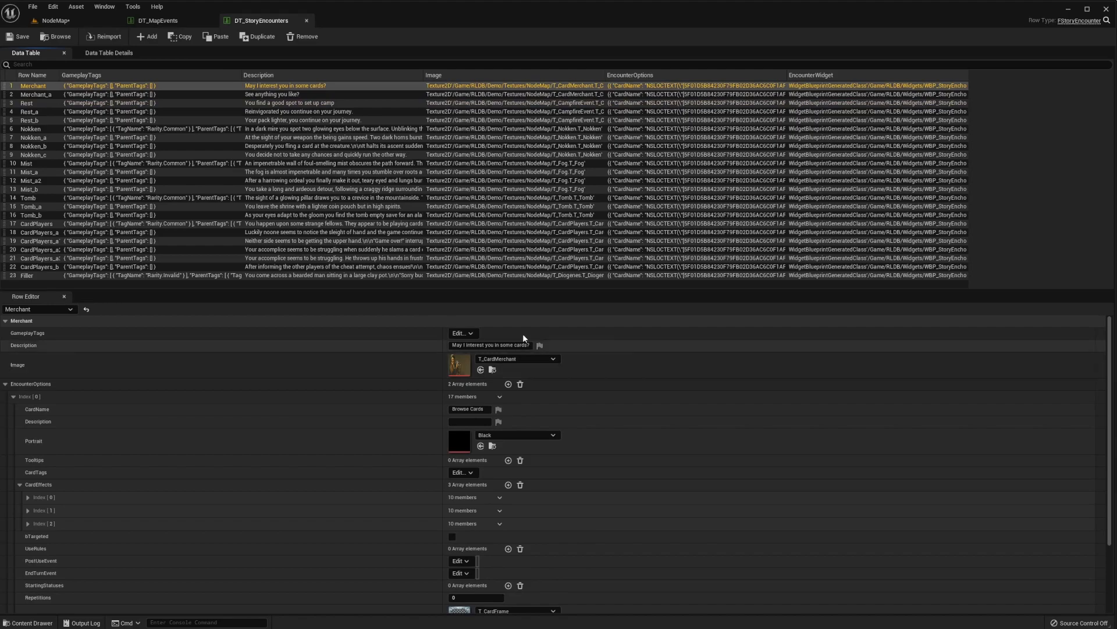
pyautogui.click(36, 129)
pyautogui.click(34, 165)
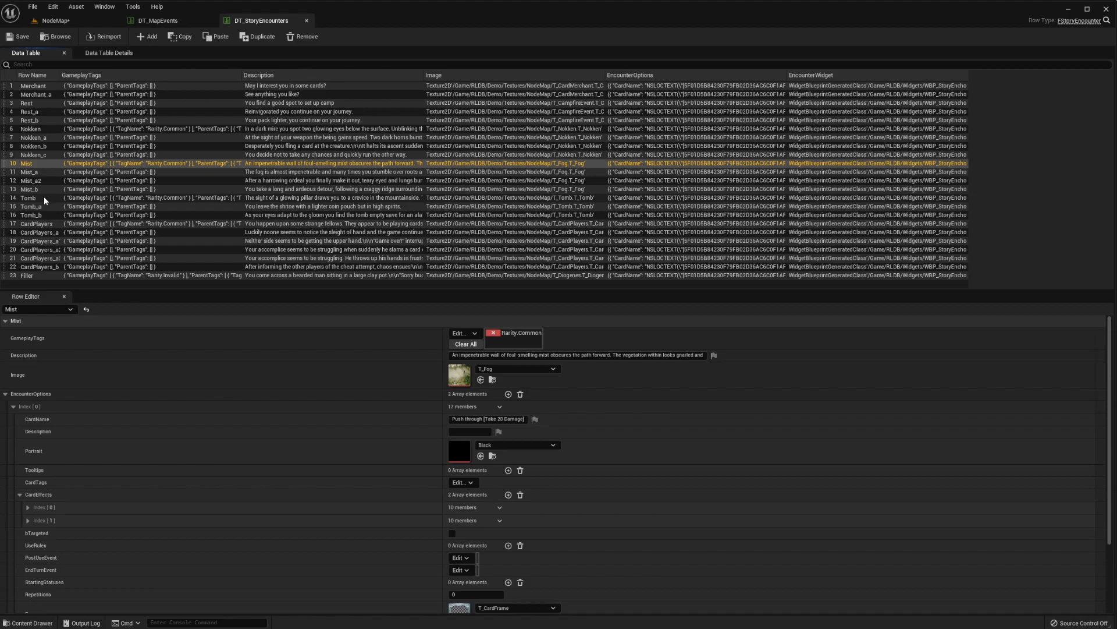
pyautogui.click(45, 87)
pyautogui.click(36, 104)
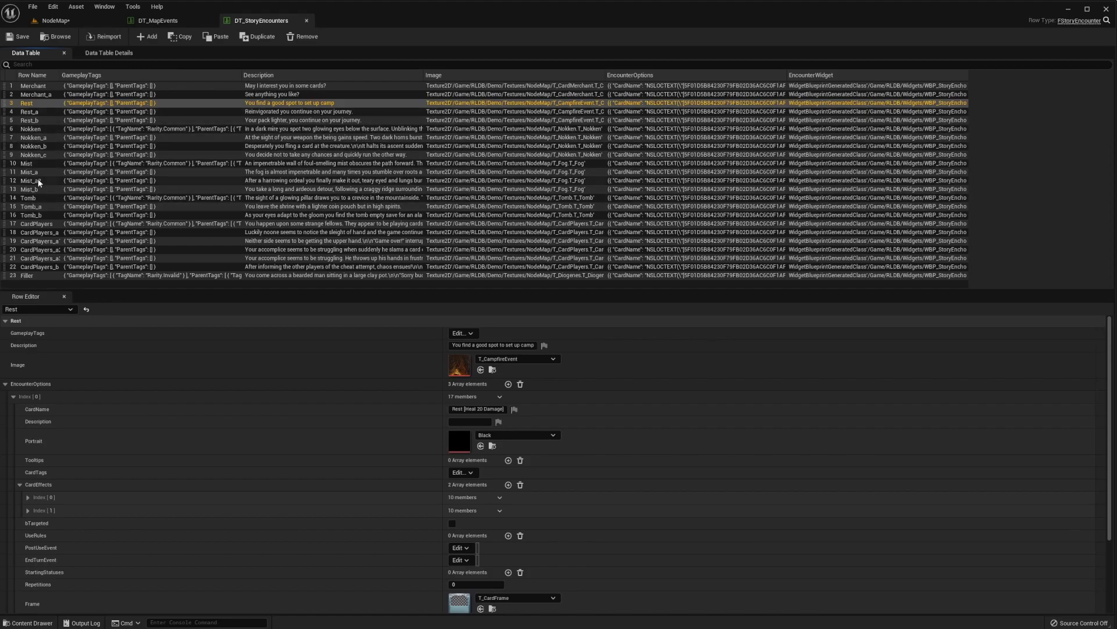
# - Examine the Tomb row's first encounter option, including its card name, description, card effects and use rules
pyautogui.click(38, 198)
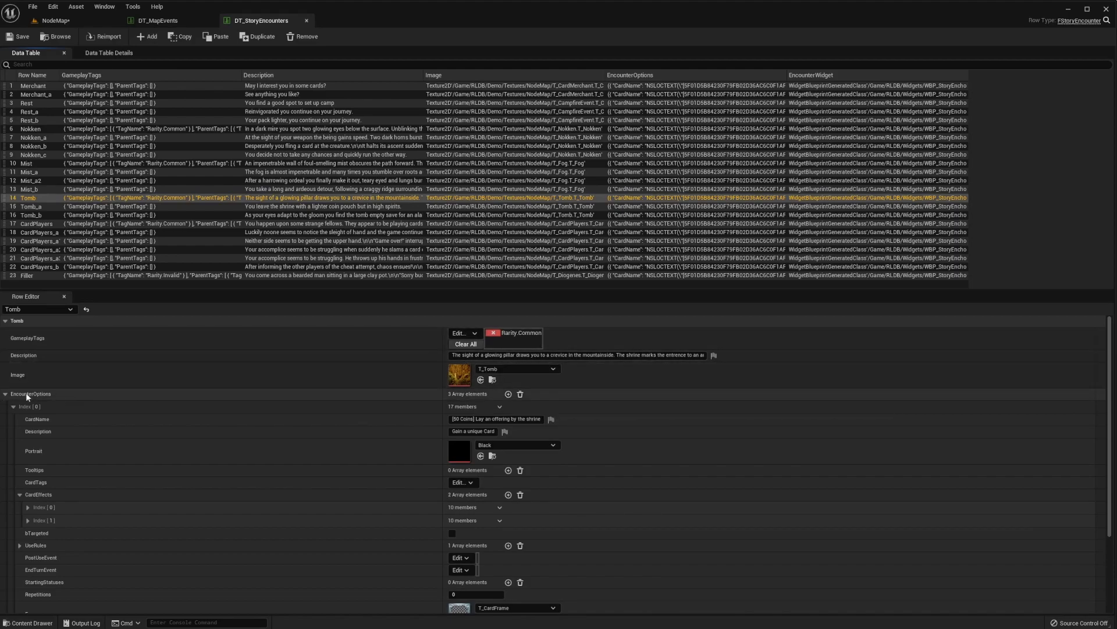
pyautogui.scroll(-2, 54, 419)
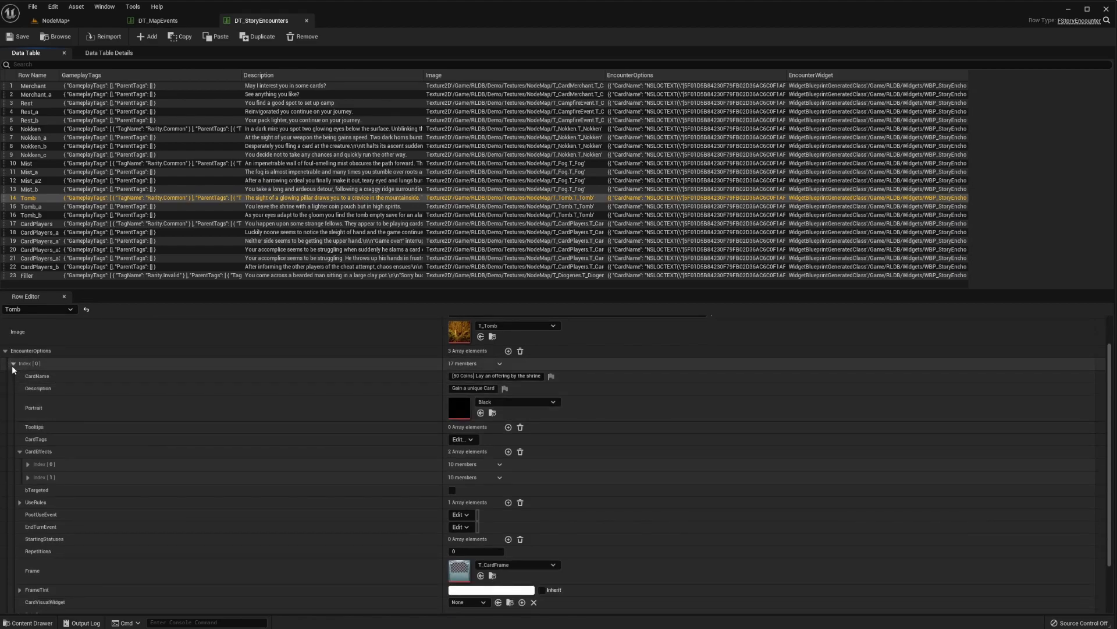
pyautogui.scroll(2, 13, 369)
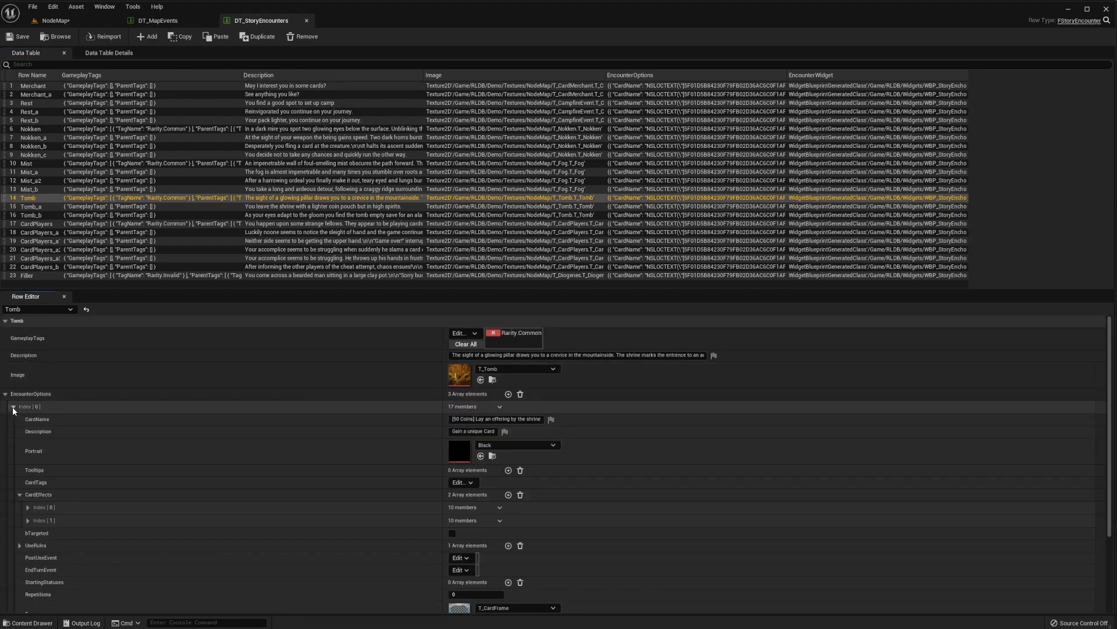
pyautogui.scroll(-3, 4, 405)
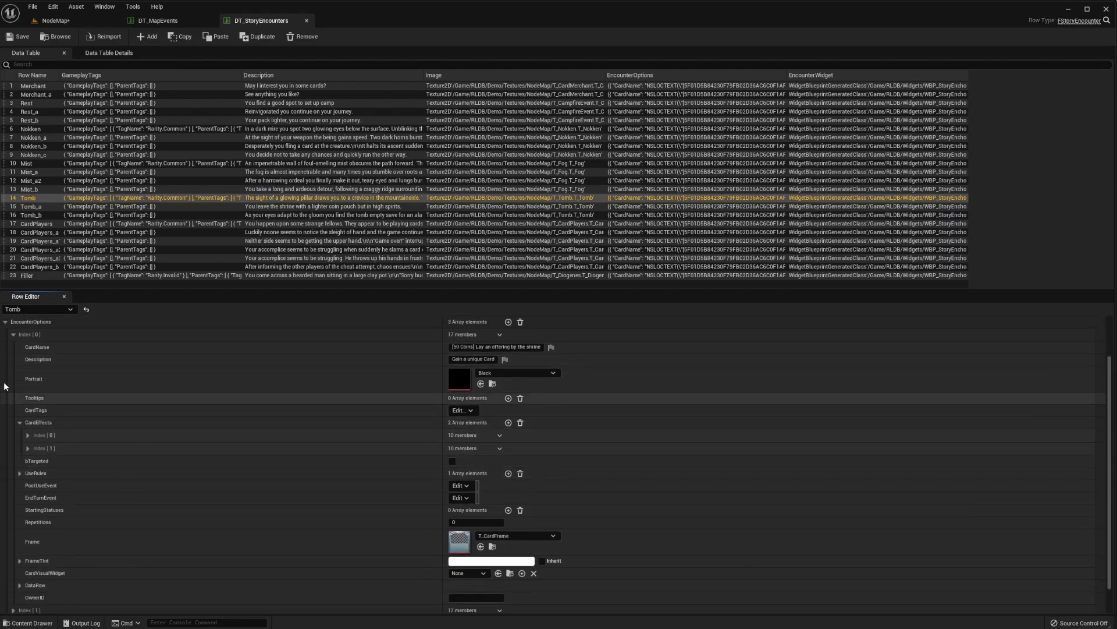
pyautogui.click(13, 334)
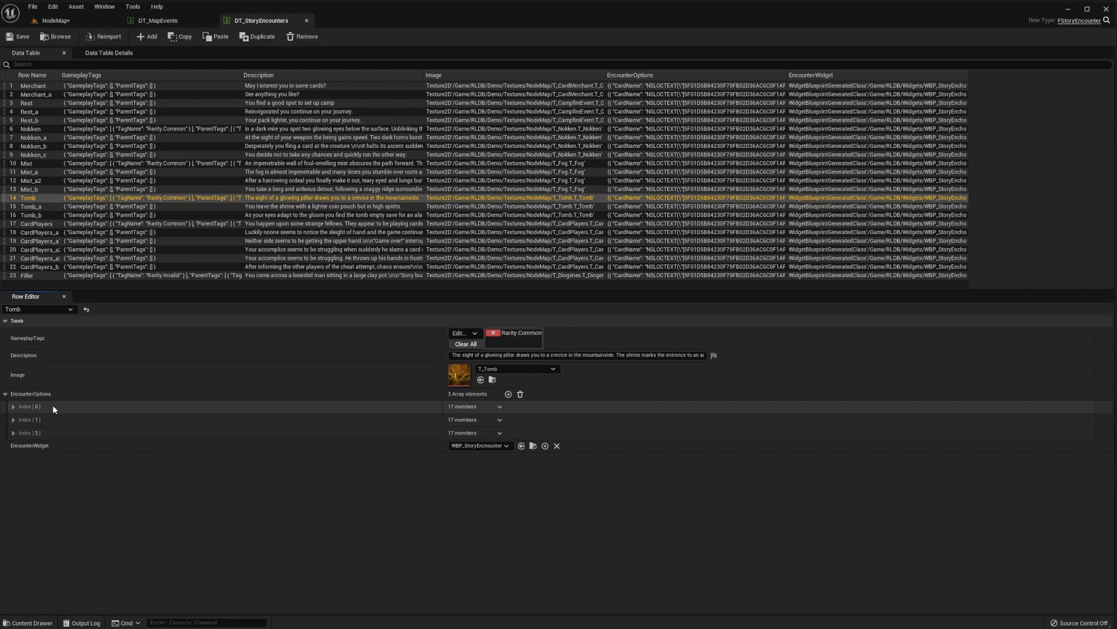
pyautogui.click(12, 406)
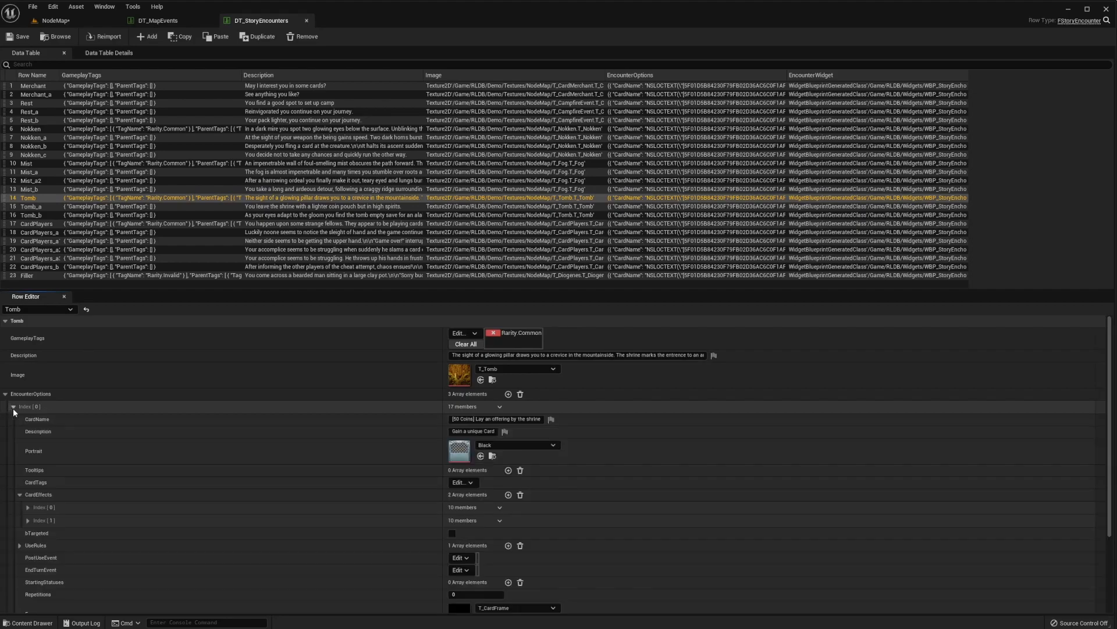
pyautogui.scroll(-3, 162, 454)
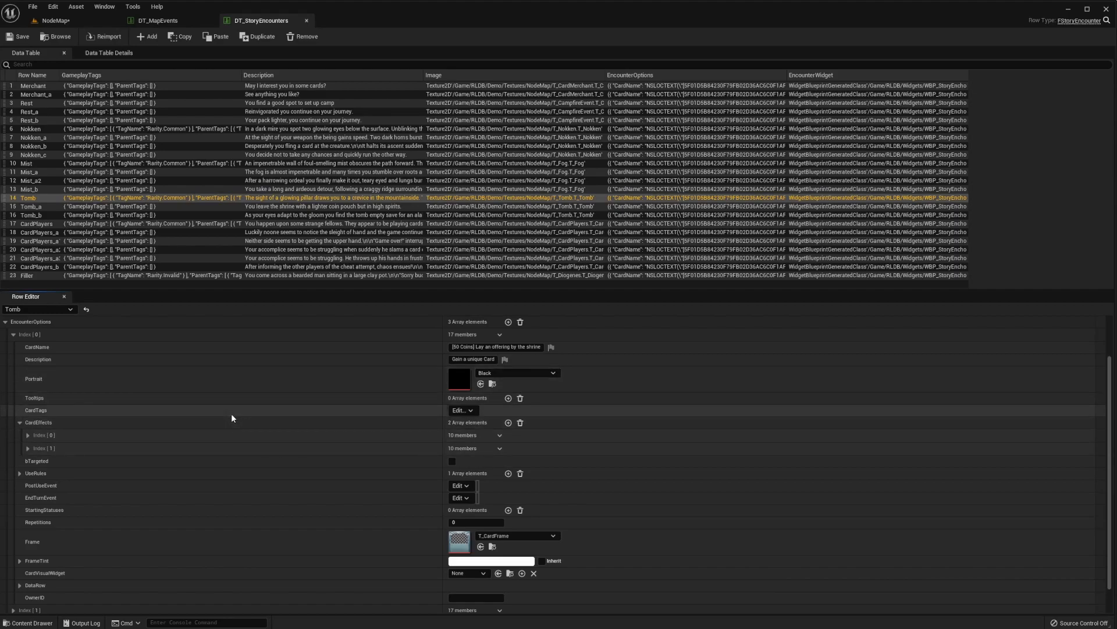
pyautogui.scroll(1, 101, 415)
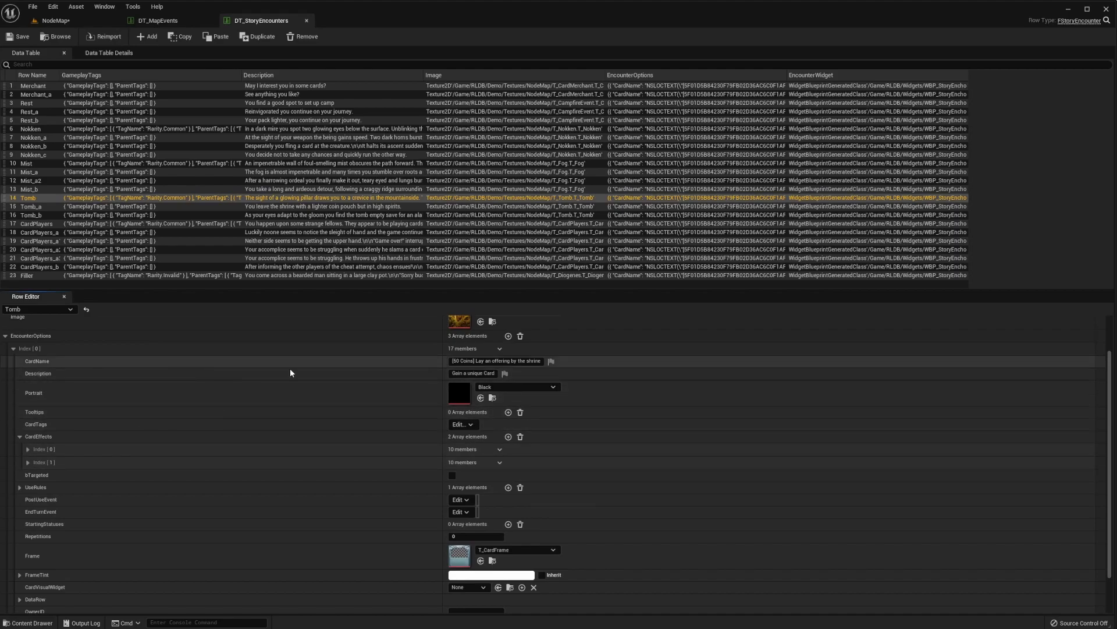
pyautogui.scroll(-2, 234, 424)
pyautogui.scroll(2, 225, 418)
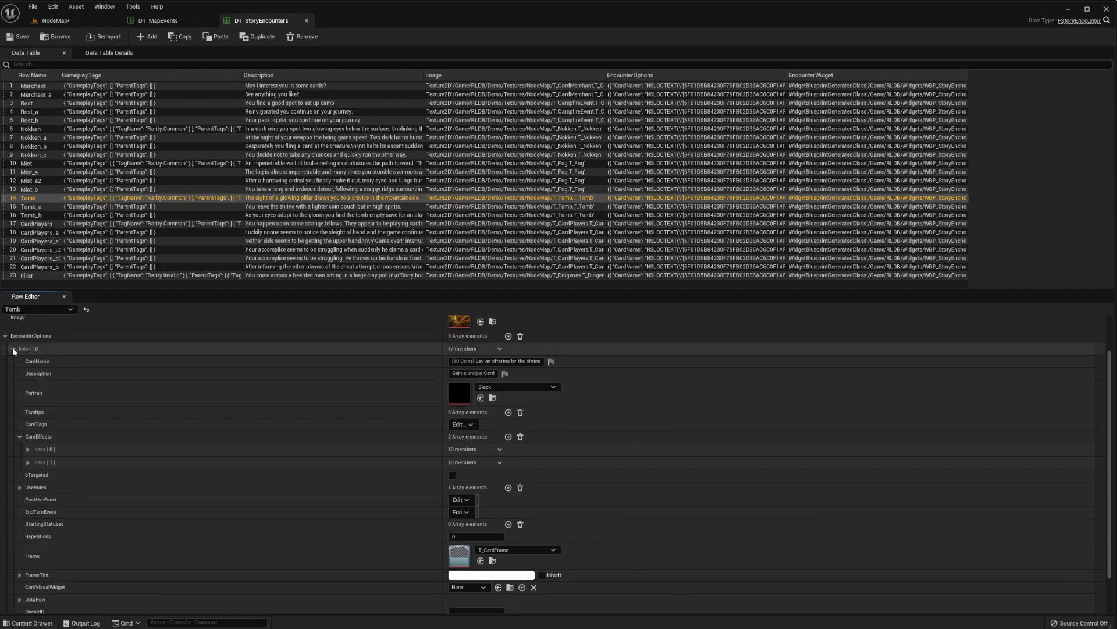
pyautogui.scroll(-2, 87, 427)
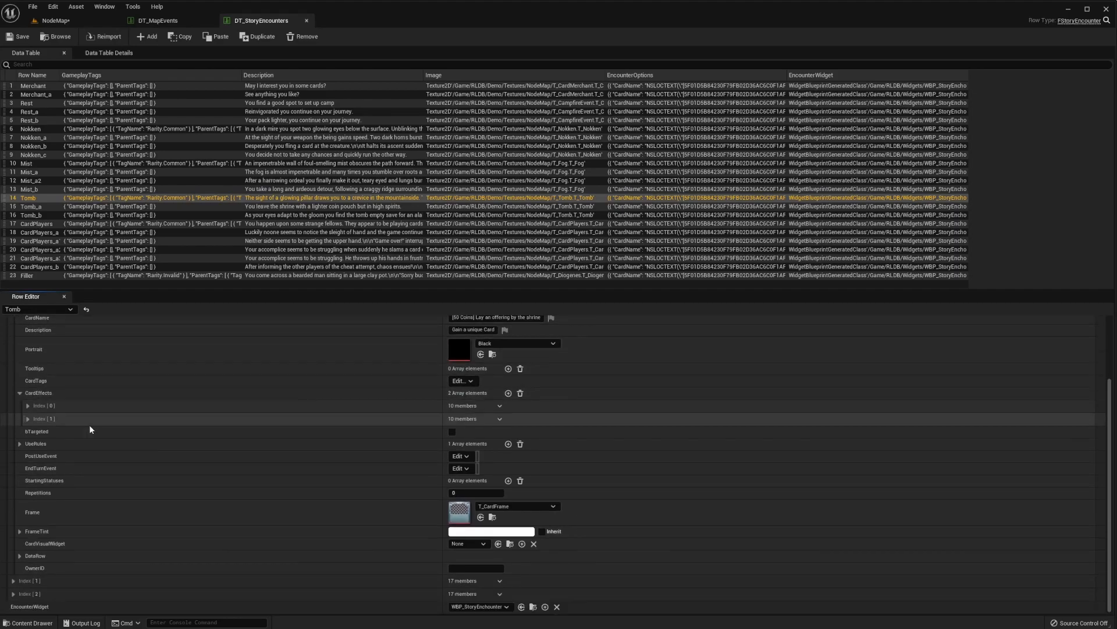
pyautogui.scroll(2, 89, 424)
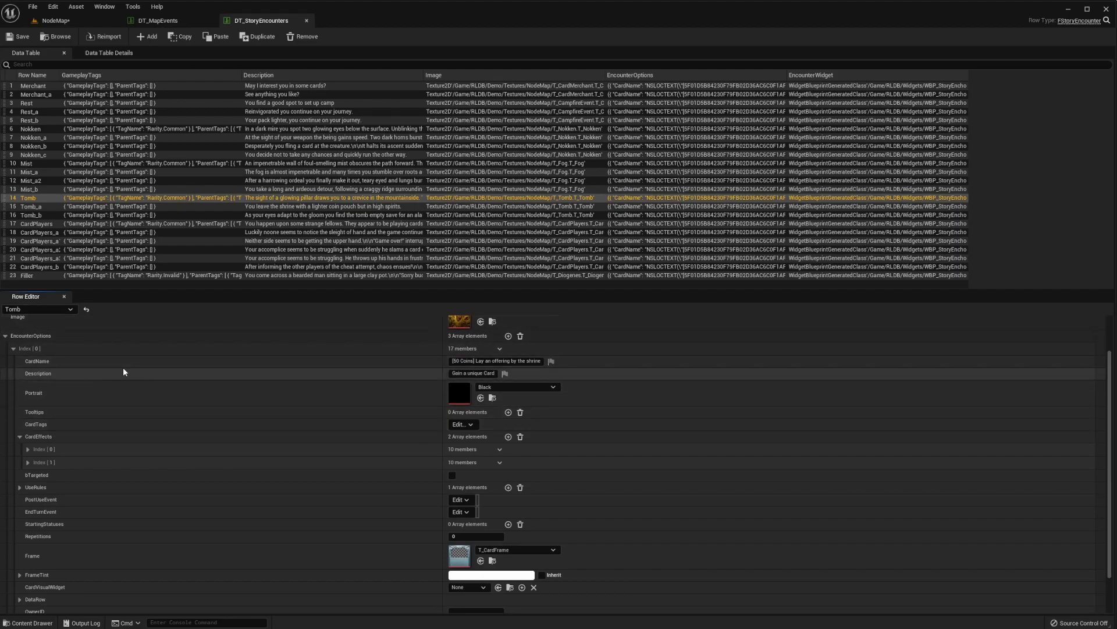
# - Collapse the Tomb row's first encounter option and inspect the second option's card name and list of card effects
pyautogui.click(12, 349)
pyautogui.click(13, 419)
pyautogui.scroll(-3, 14, 419)
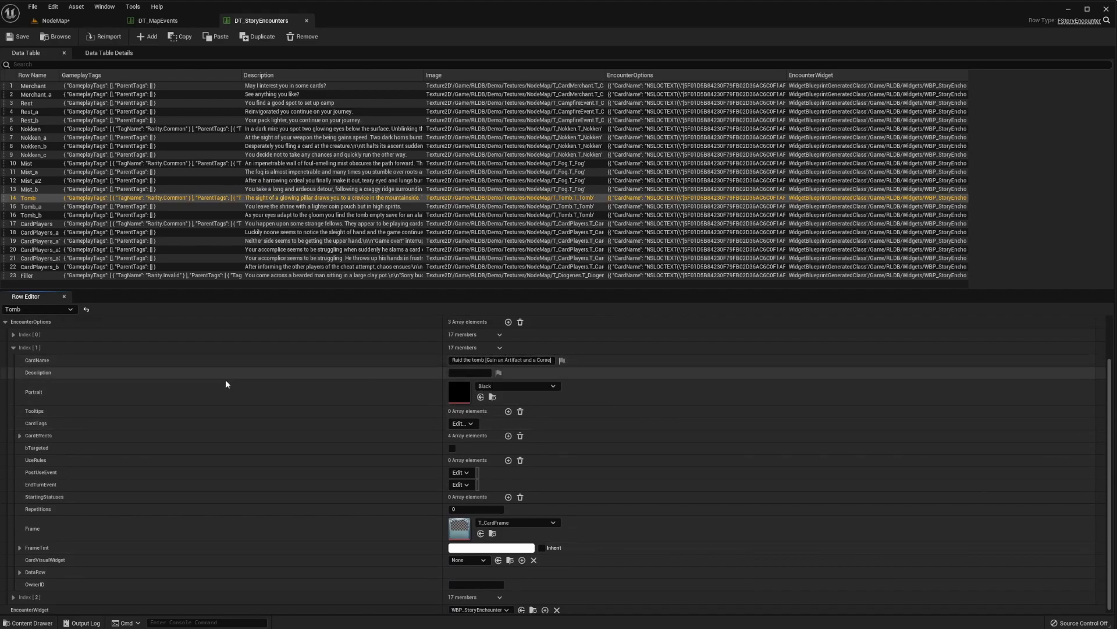
pyautogui.scroll(-1, 276, 398)
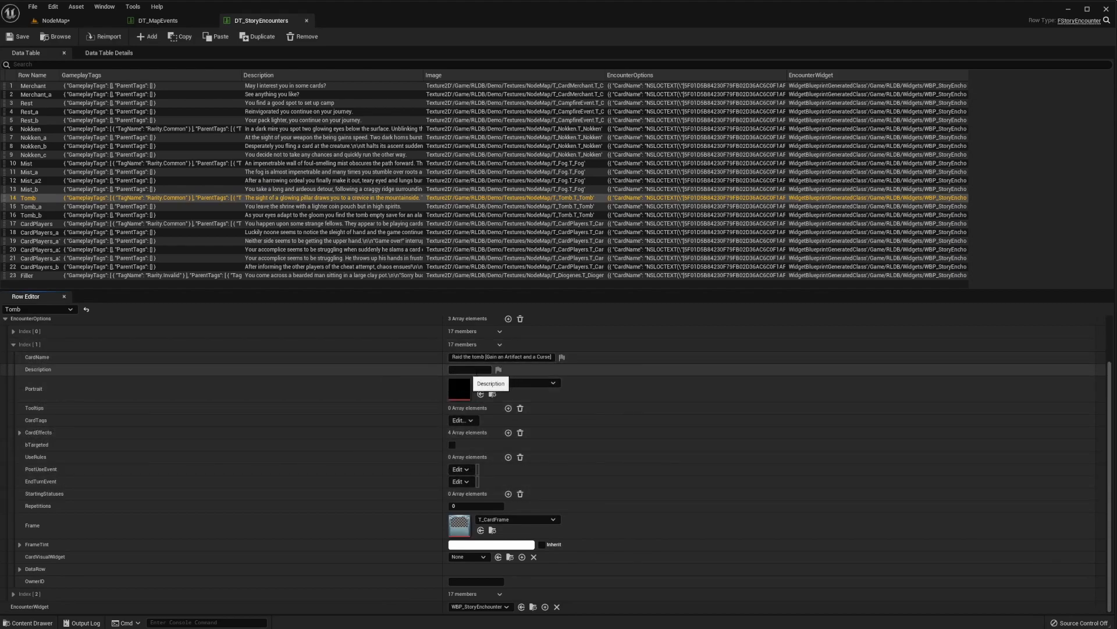
pyautogui.click(20, 432)
pyautogui.scroll(-2, 41, 423)
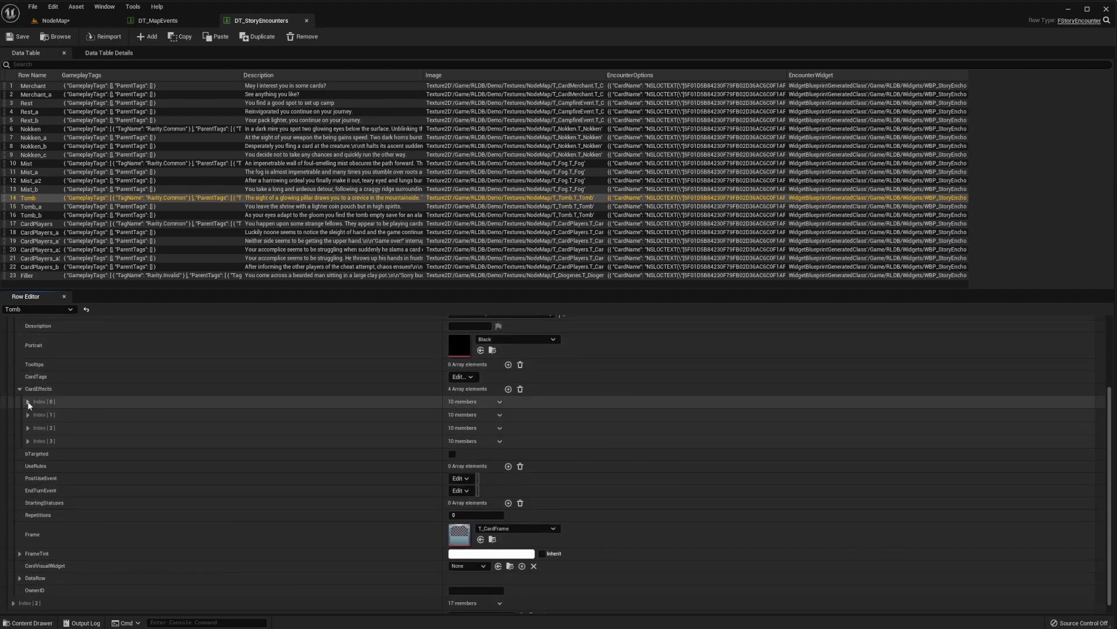
pyautogui.scroll(5, 29, 403)
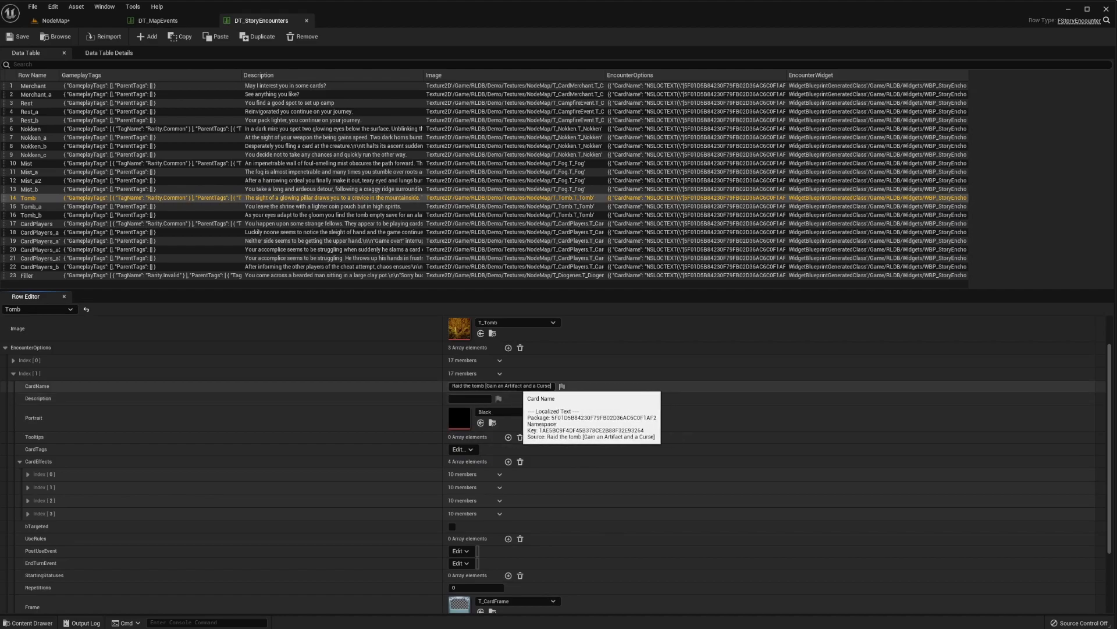
pyautogui.scroll(-3, 170, 434)
pyautogui.scroll(-1, 169, 433)
# - Inspect the first card effect of the raid-the-tomb option, including its effect class, gameplay tags, targeting and used data
pyautogui.click(27, 414)
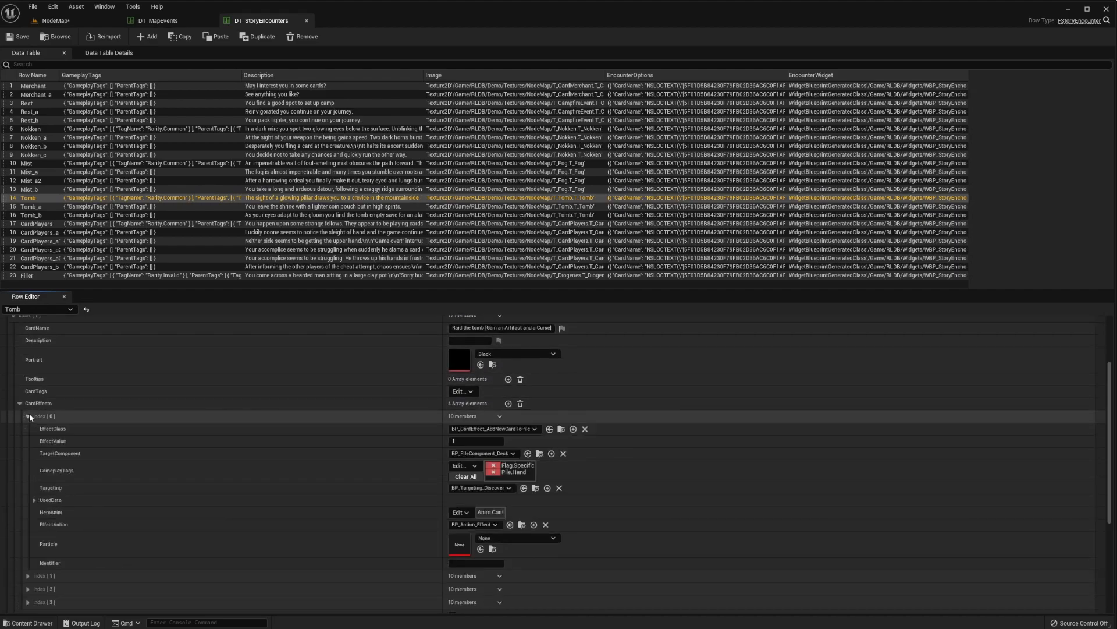
pyautogui.scroll(-5, 29, 414)
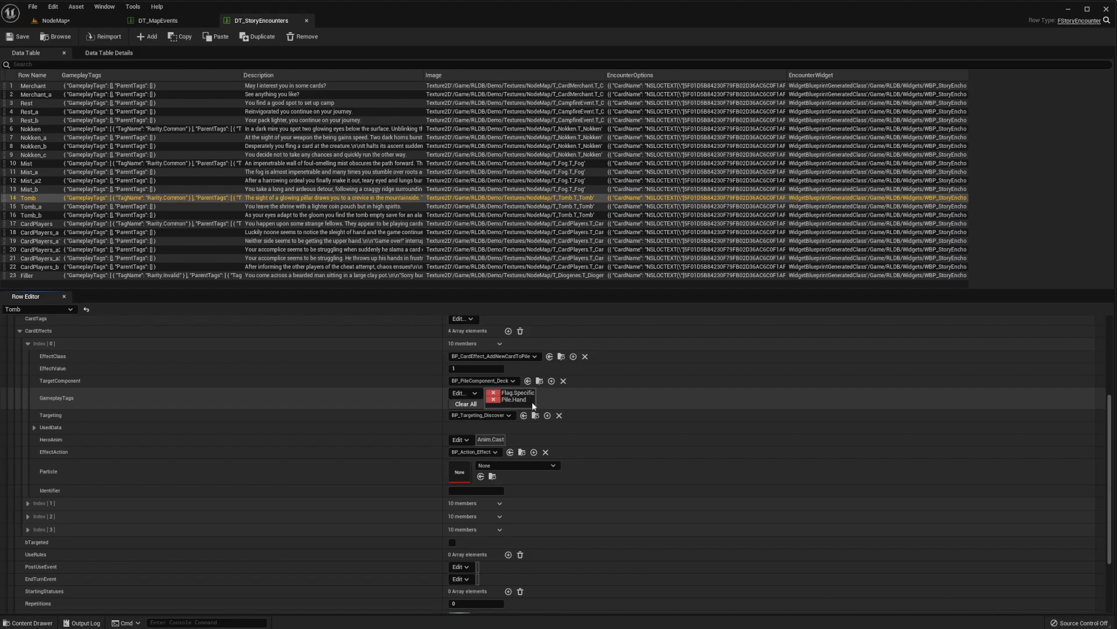
pyautogui.click(34, 428)
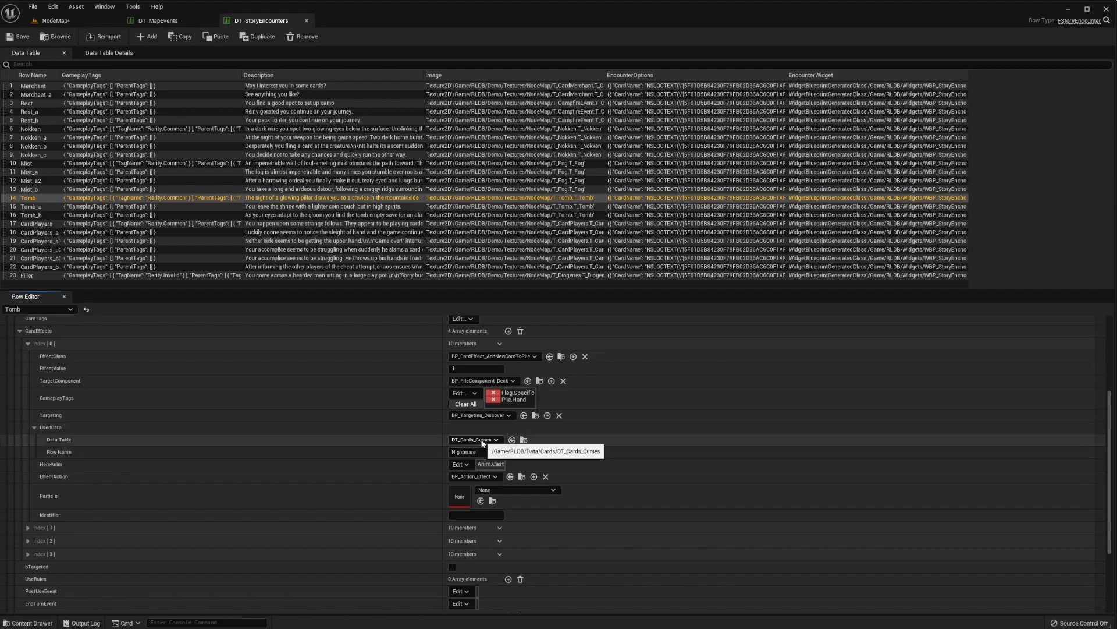
pyautogui.scroll(-3, 174, 454)
# - Examine the effect classes and settings of the raid-the-tomb option's remaining card effects, Index 1 to Index 3
pyautogui.click(28, 484)
pyautogui.scroll(-9, 41, 471)
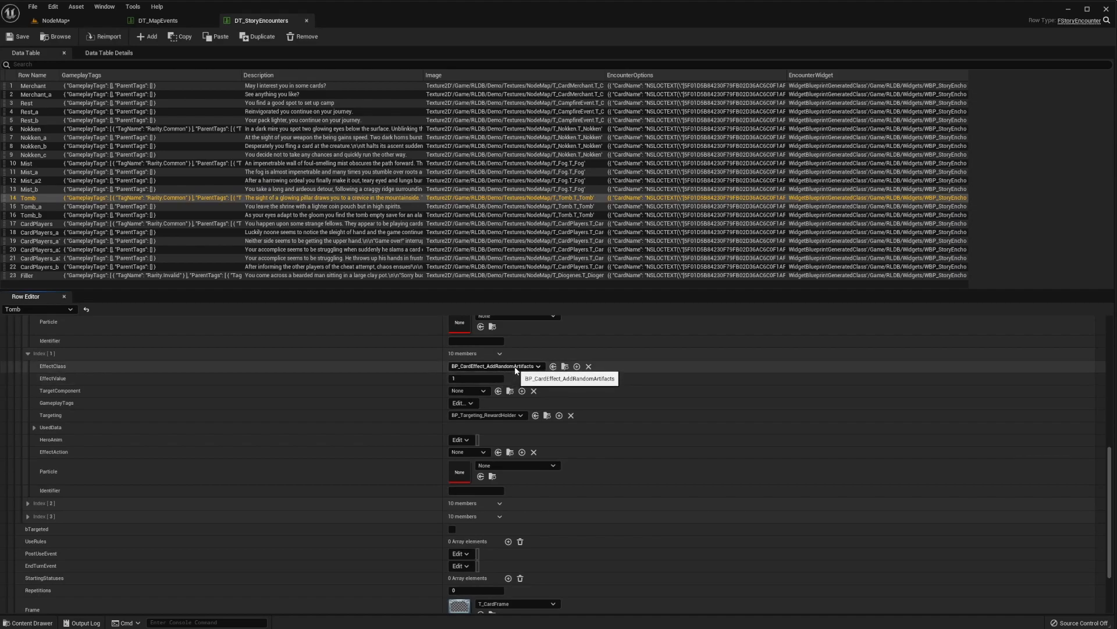
pyautogui.click(28, 503)
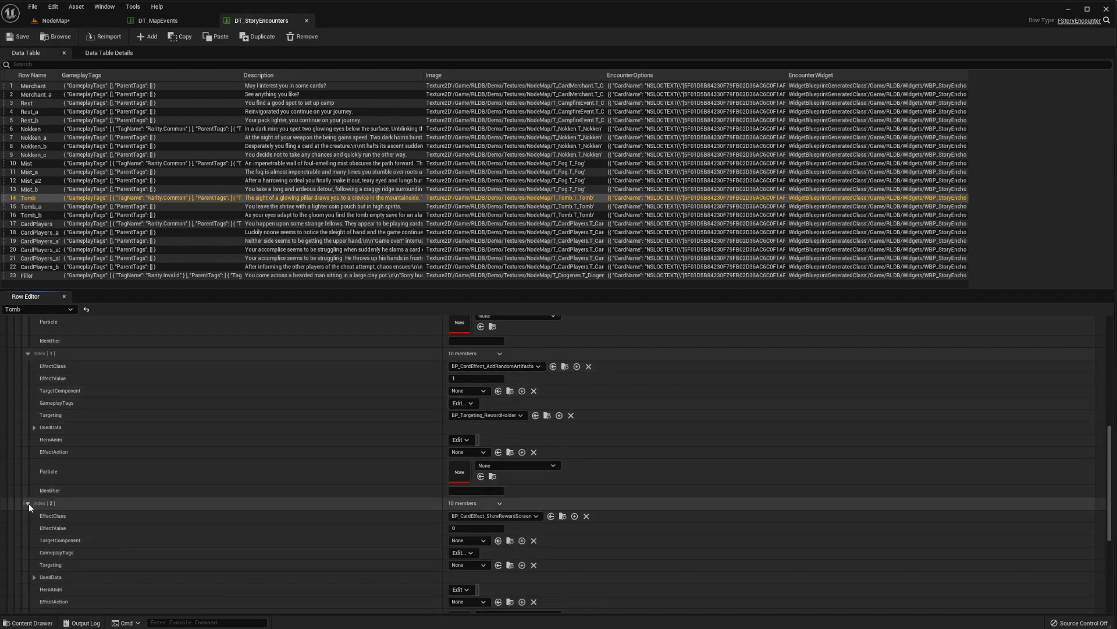
pyautogui.scroll(-5, 40, 498)
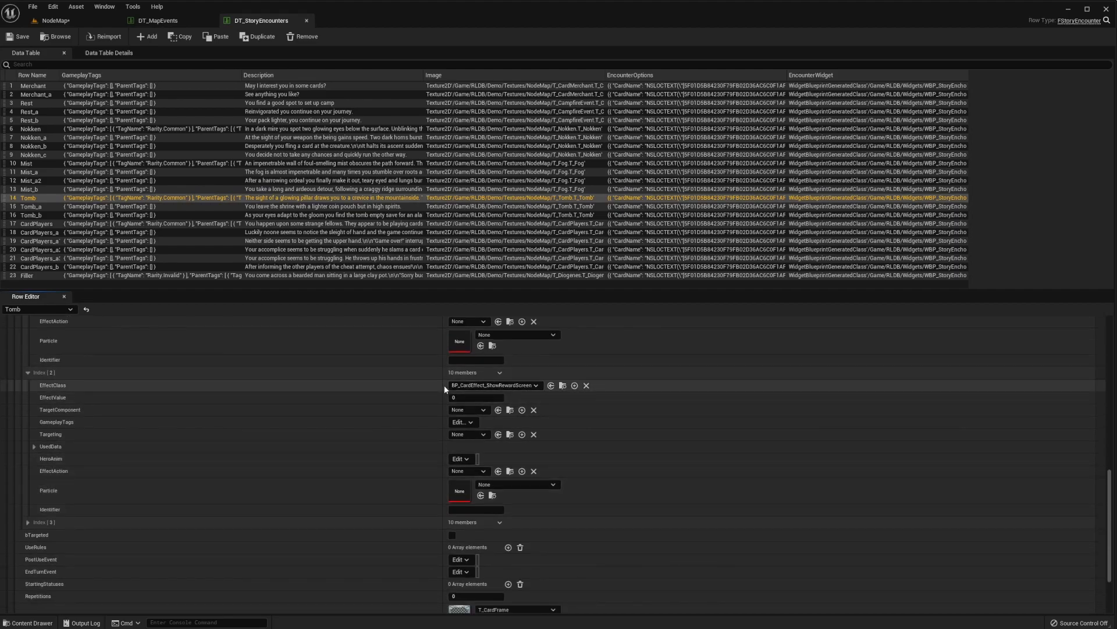
pyautogui.click(28, 522)
pyautogui.scroll(-5, 121, 501)
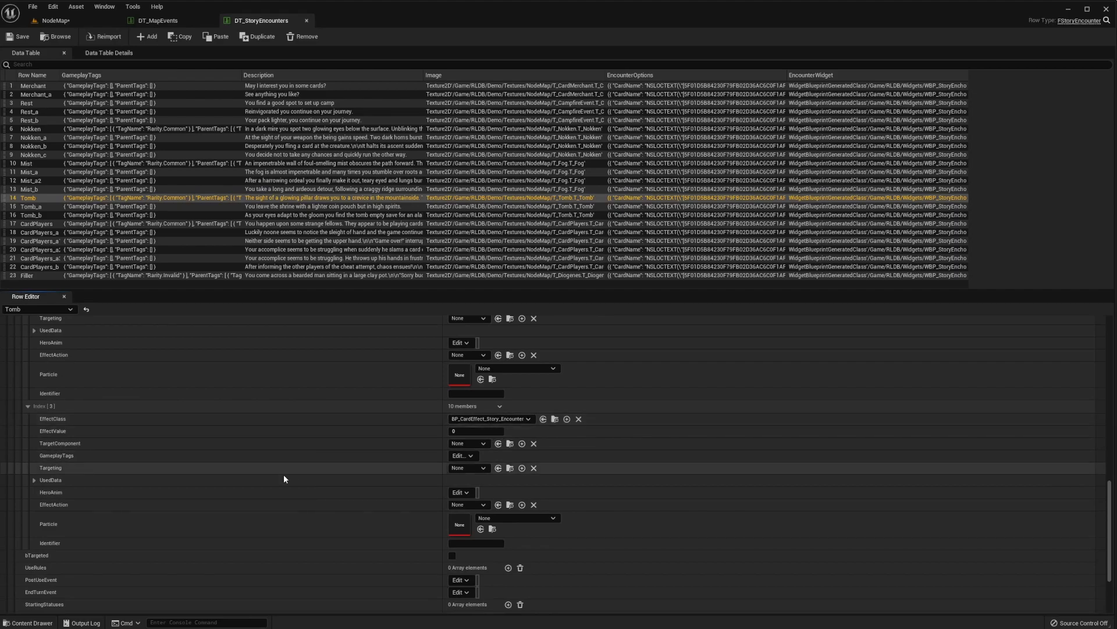
pyautogui.scroll(6, 290, 453)
pyautogui.scroll(9, 292, 453)
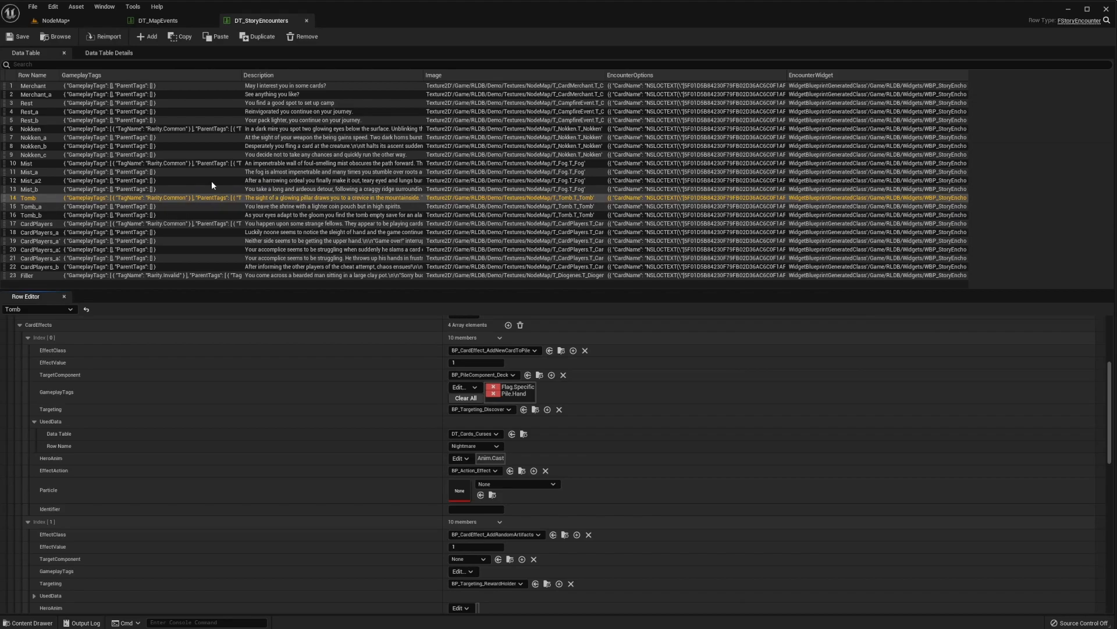
# - Compare the gameplay tags of the Mist_a2 and Tomb rows
pyautogui.scroll(5, 326, 400)
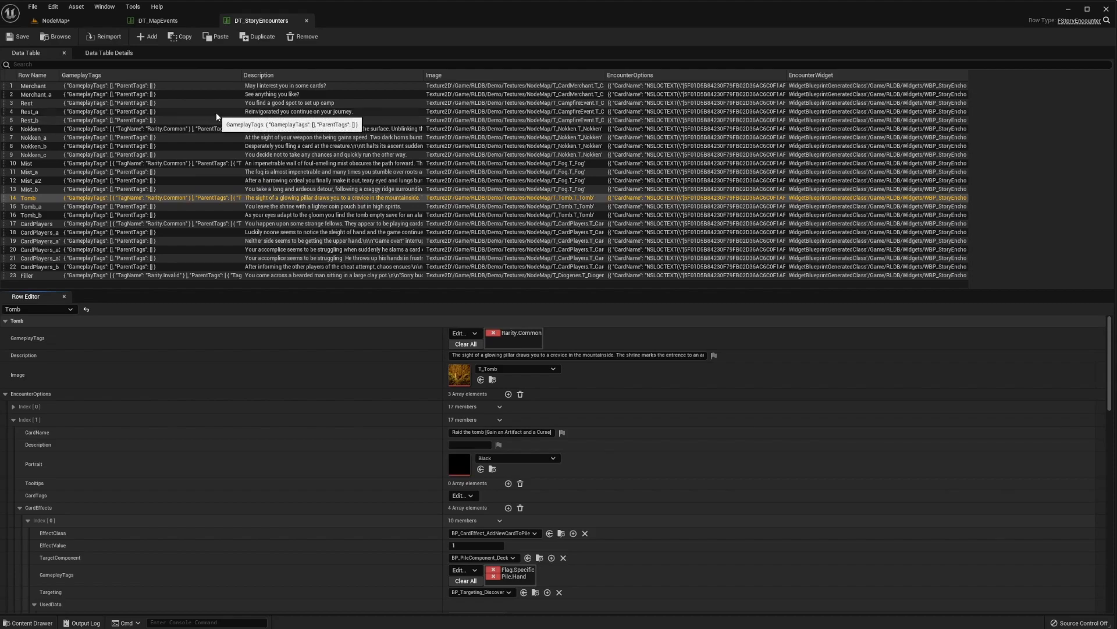
pyautogui.click(81, 181)
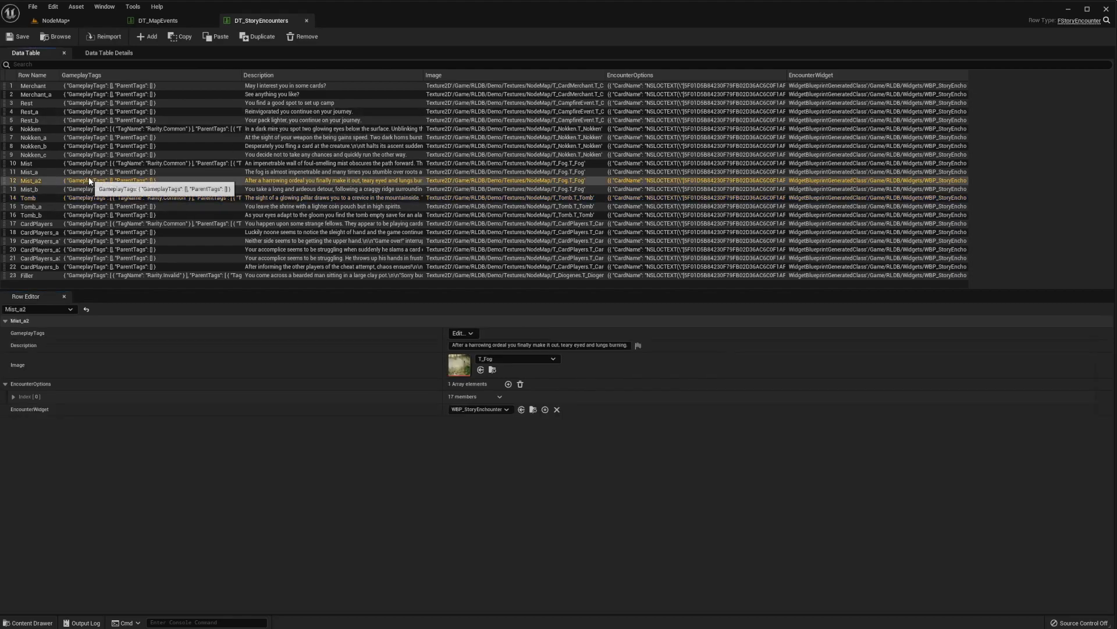
pyautogui.click(42, 198)
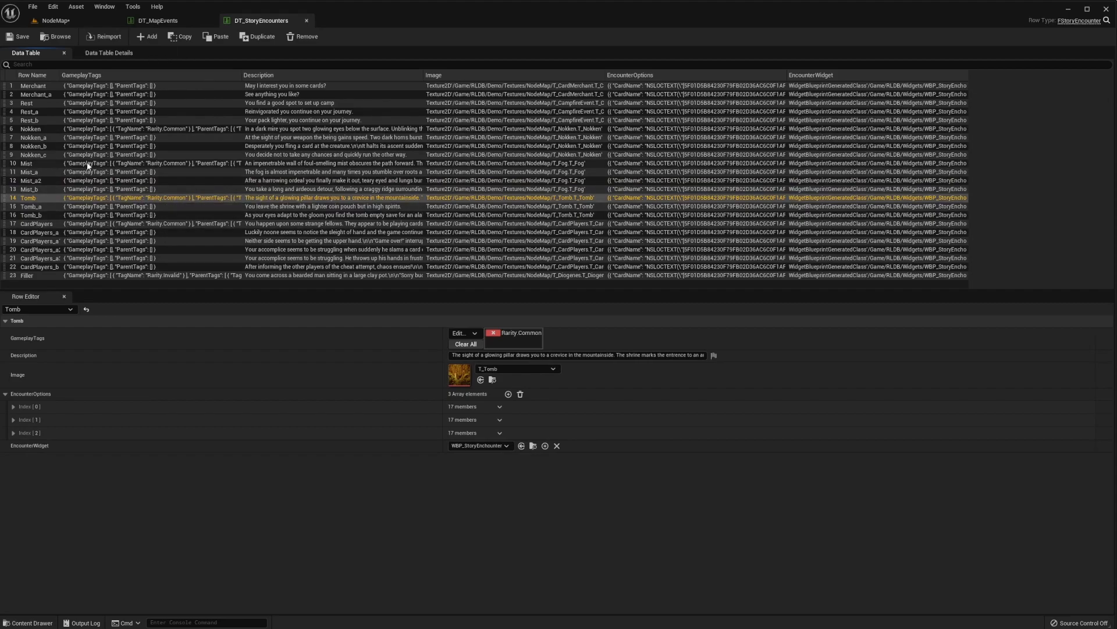
# - Add a new row to DT_StoryEncounters and name it Tutorial
pyautogui.click(149, 37)
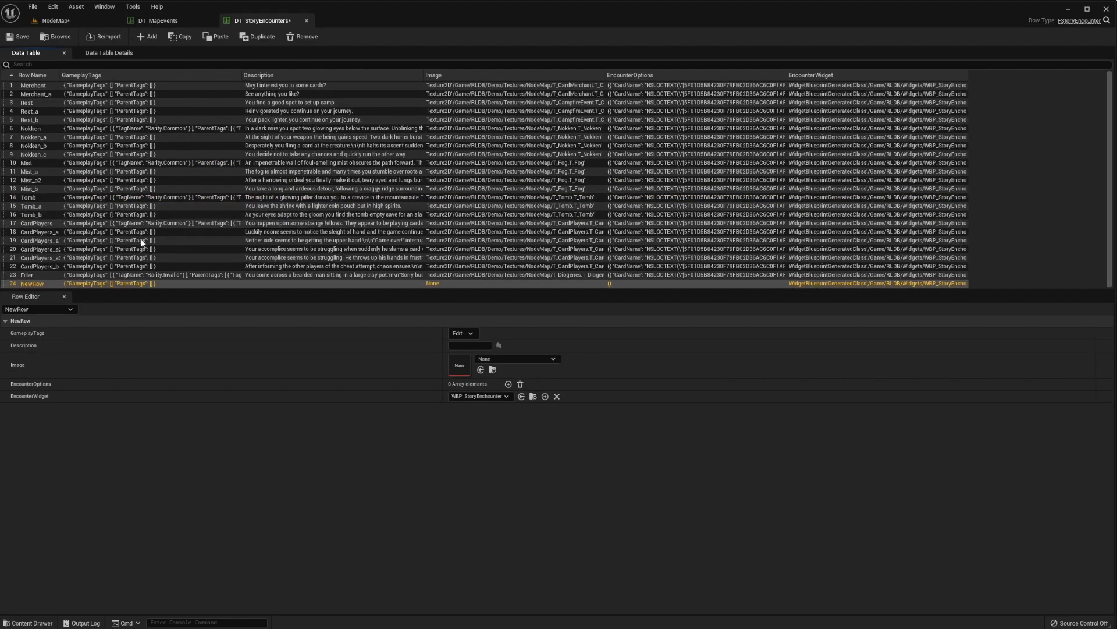
pyautogui.doubleClick(36, 283)
pyautogui.write('Tutorial')
pyautogui.press('Return')
# - Assign the Rarity.Common gameplay tag to the Tutorial story encounter row
pyautogui.click(471, 334)
pyautogui.write('comm')
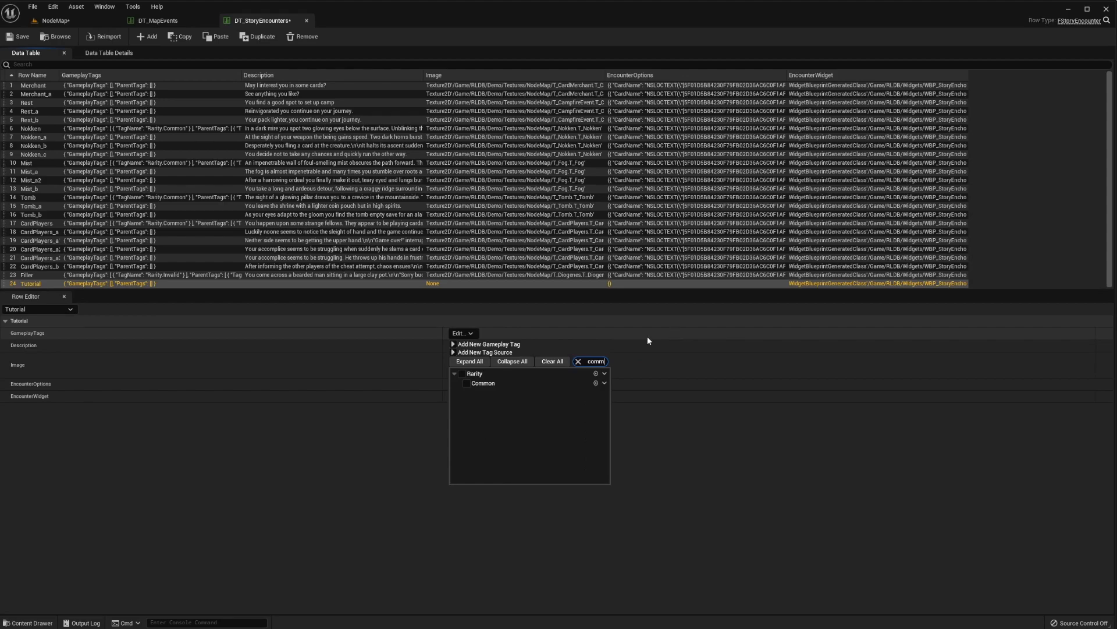
pyautogui.click(466, 383)
pyautogui.click(341, 489)
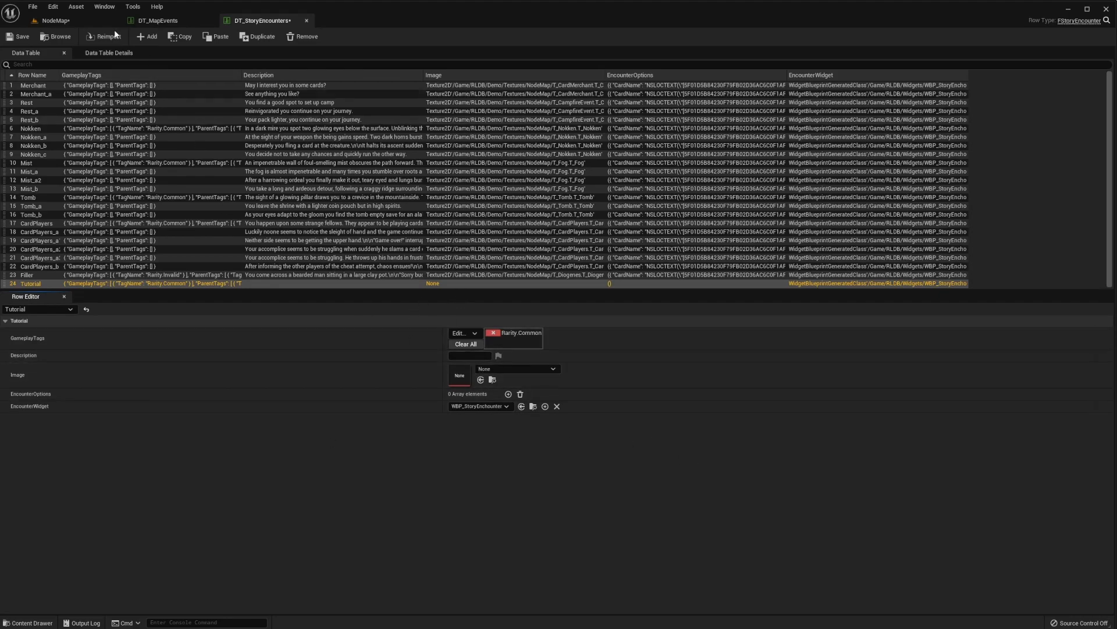
# - Browse to the Demo/Textures/NodeMap folder from the NodeMap level and open the T_Androcles texture to view it
pyautogui.click(57, 20)
pyautogui.scroll(-2, 74, 534)
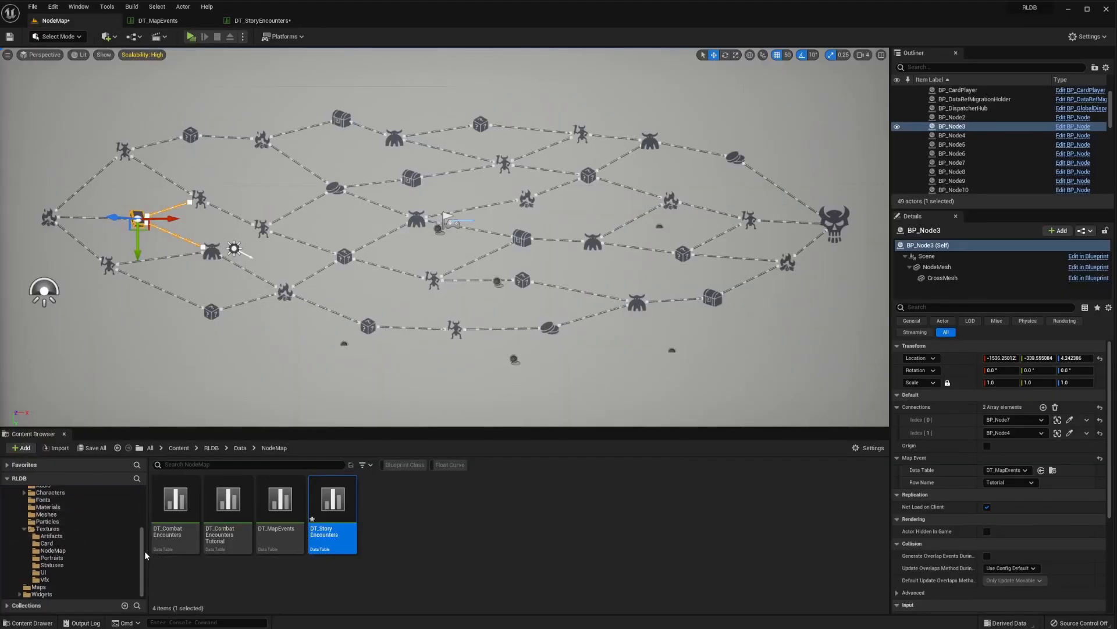
pyautogui.scroll(3, 147, 544)
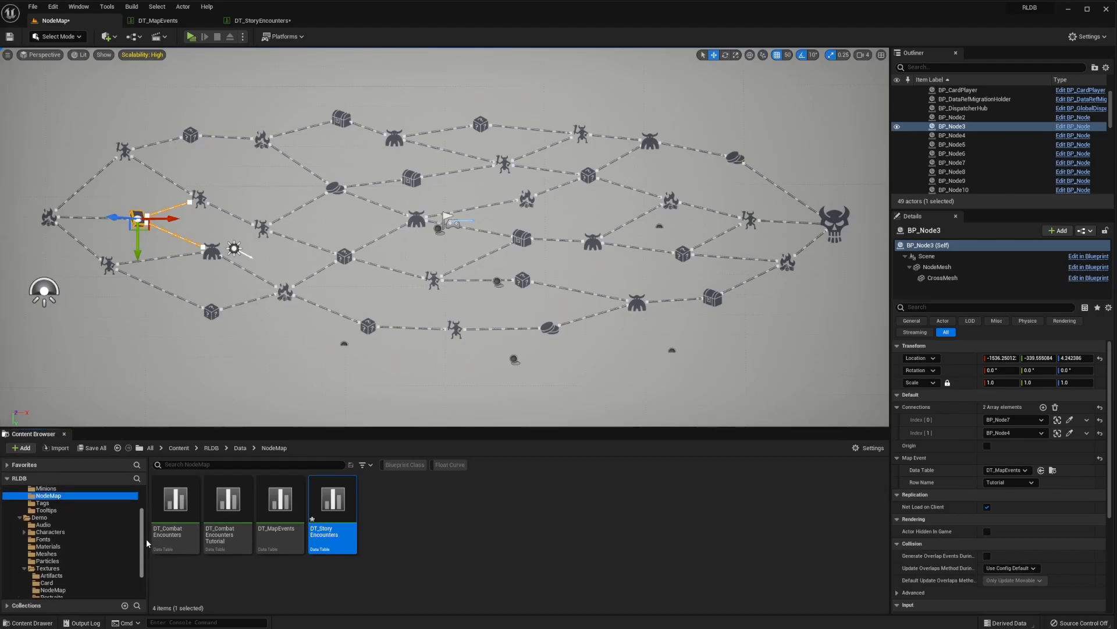
pyautogui.click(57, 569)
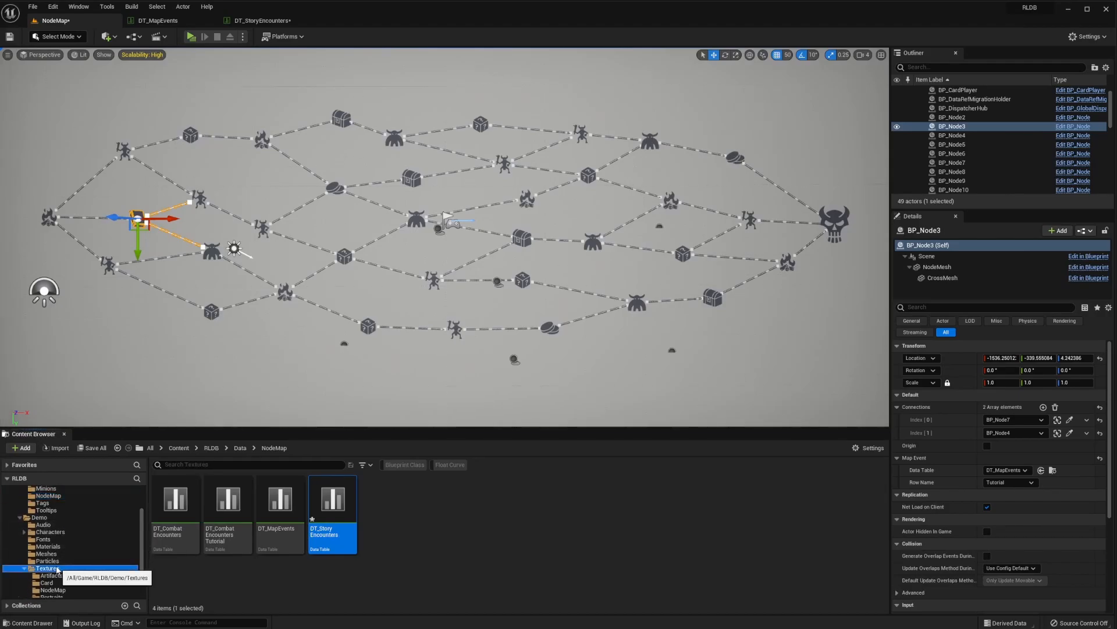
pyautogui.scroll(-3, 70, 553)
pyautogui.doubleClick(279, 501)
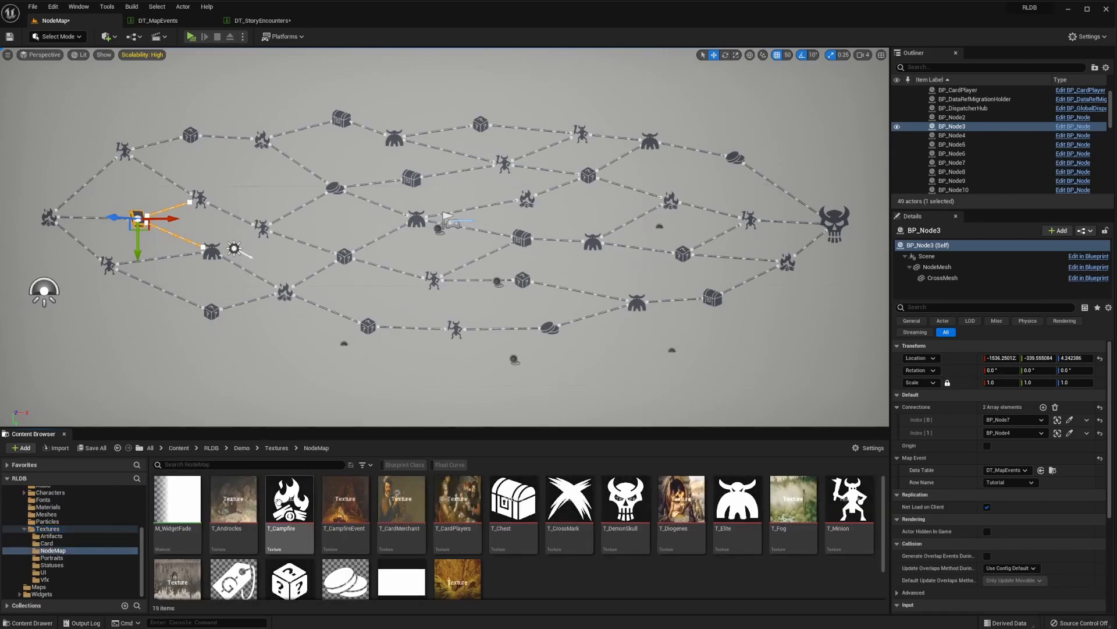
pyautogui.scroll(-1, 586, 579)
pyautogui.scroll(1, 587, 579)
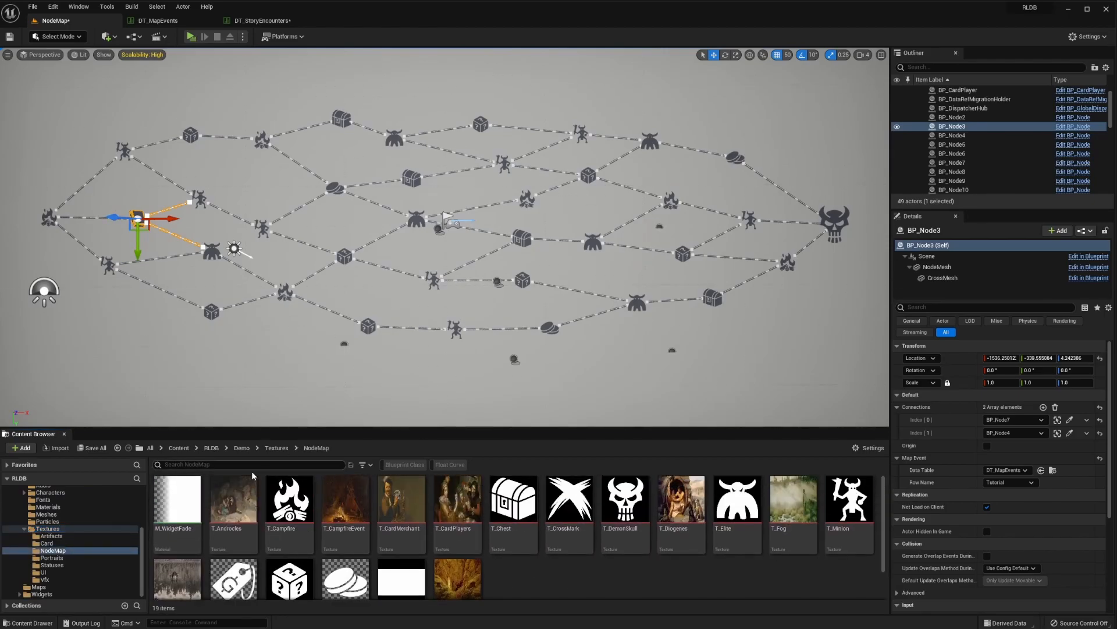
pyautogui.doubleClick(234, 520)
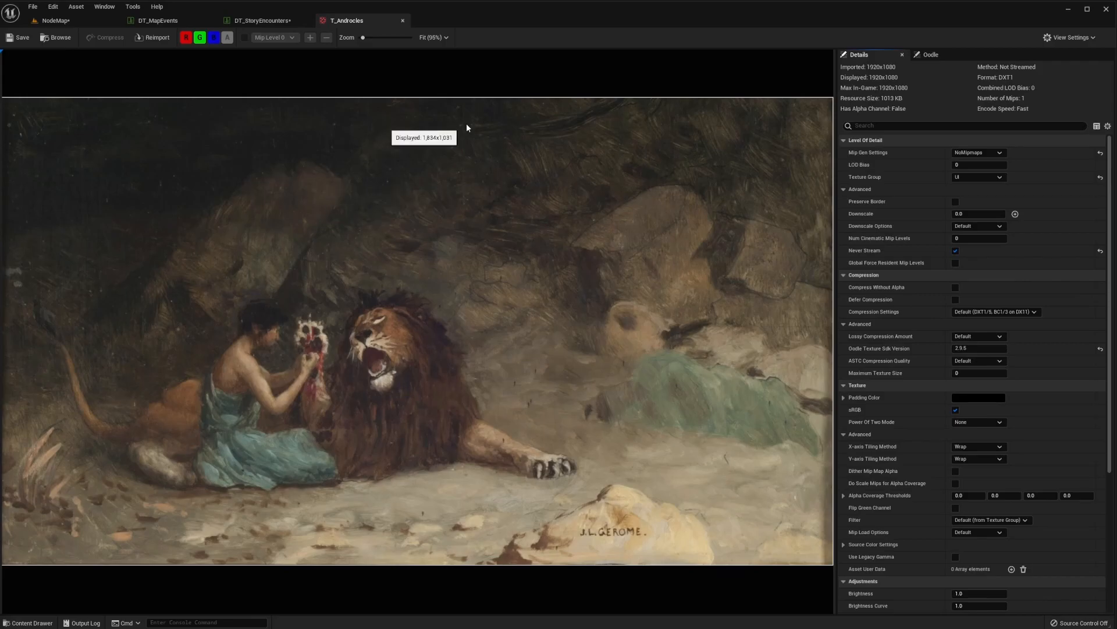
# - Set the image of the Tutorial row in DT_StoryEncounters to T_Androcles and save the table
pyautogui.click(289, 21)
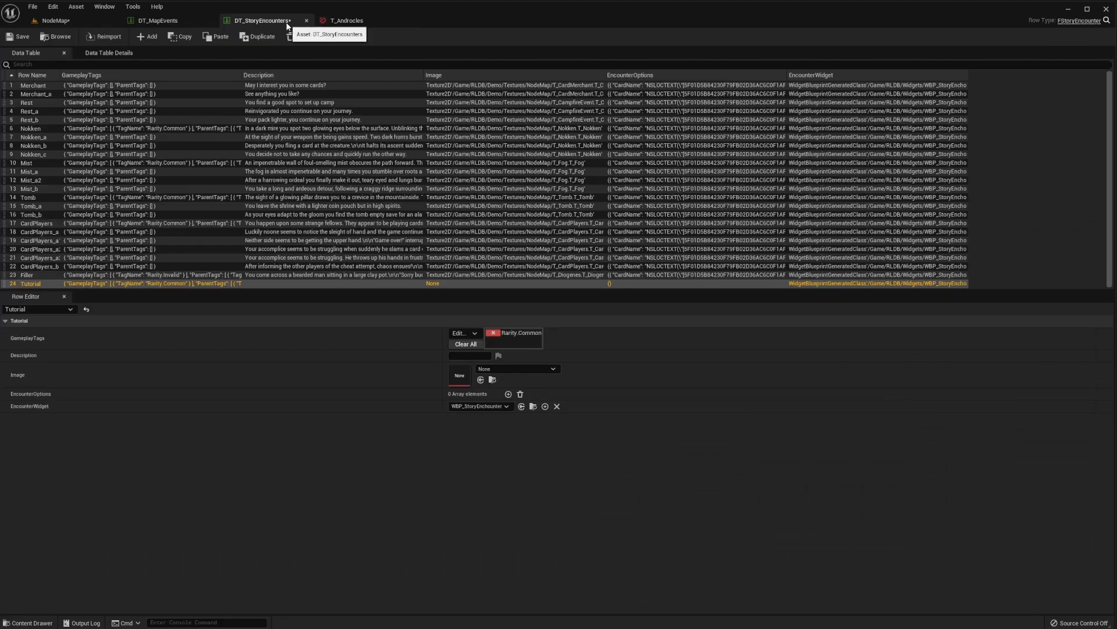
pyautogui.click(510, 368)
pyautogui.write('andro')
pyautogui.click(547, 477)
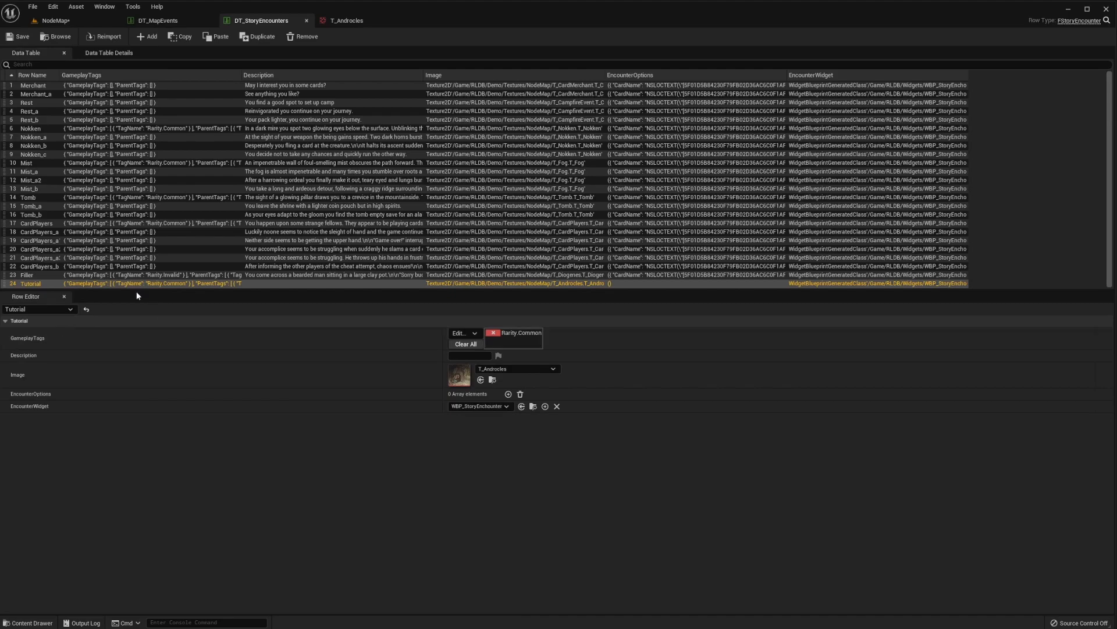
# - In DT_MapEvents, clear the Tutorial row's encounter tables, set its specific event row name to Tutorial, and save
pyautogui.click(178, 24)
pyautogui.click(33, 154)
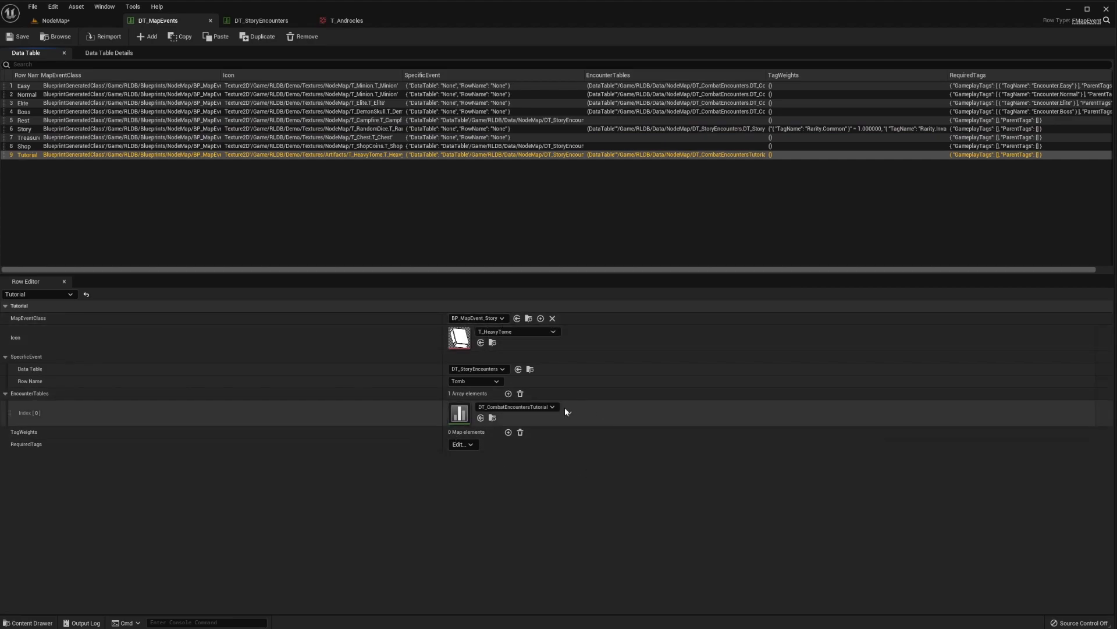
pyautogui.click(520, 393)
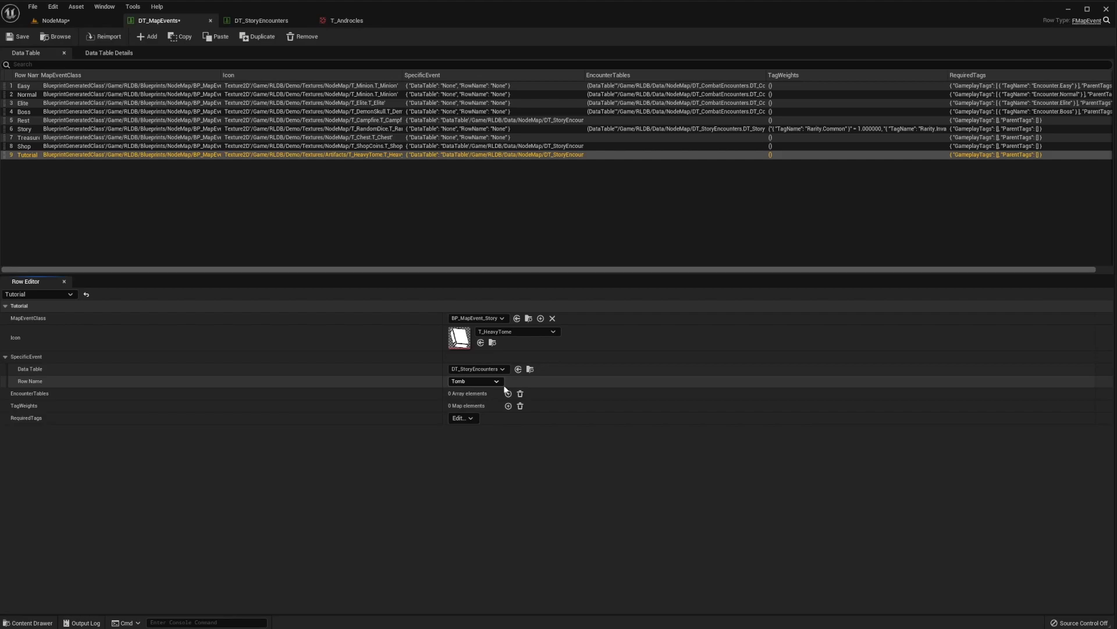
pyautogui.click(489, 382)
pyautogui.scroll(-3, 492, 440)
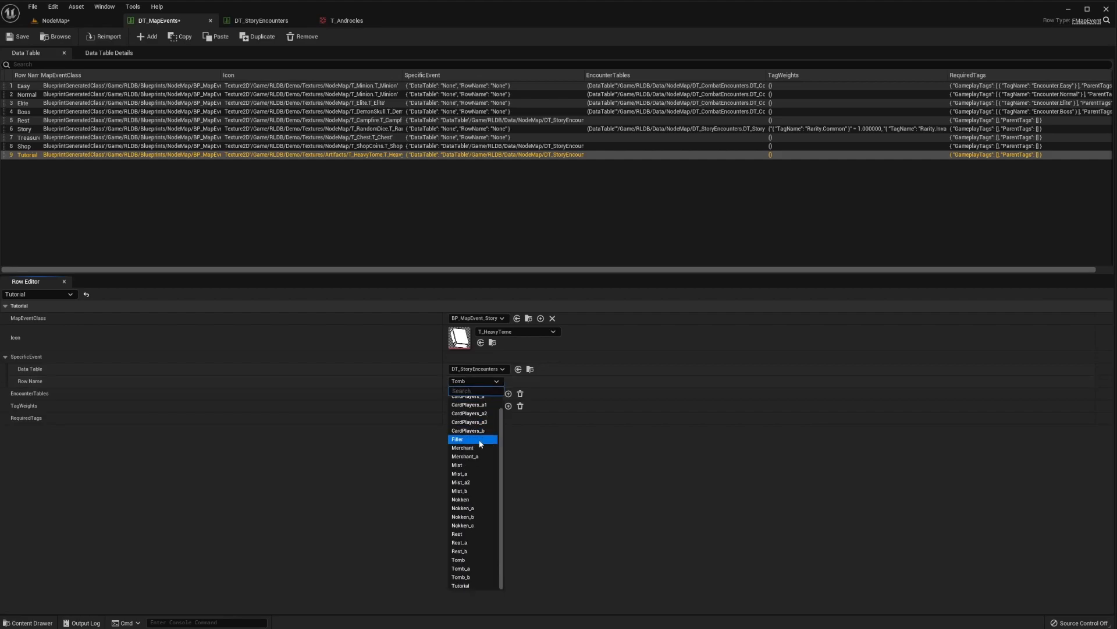
pyautogui.click(461, 585)
pyautogui.hotkey('ctrl', 's')
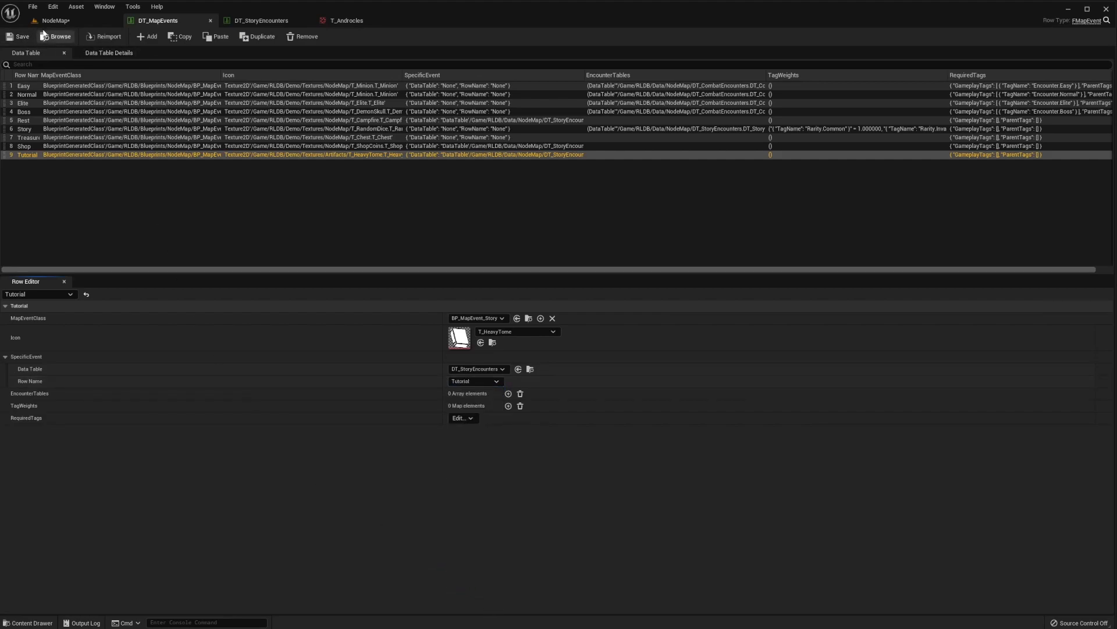
# - Play the NodeMap level, enter the book node to check the encounter image, and stop the preview
pyautogui.click(55, 20)
pyautogui.click(191, 37)
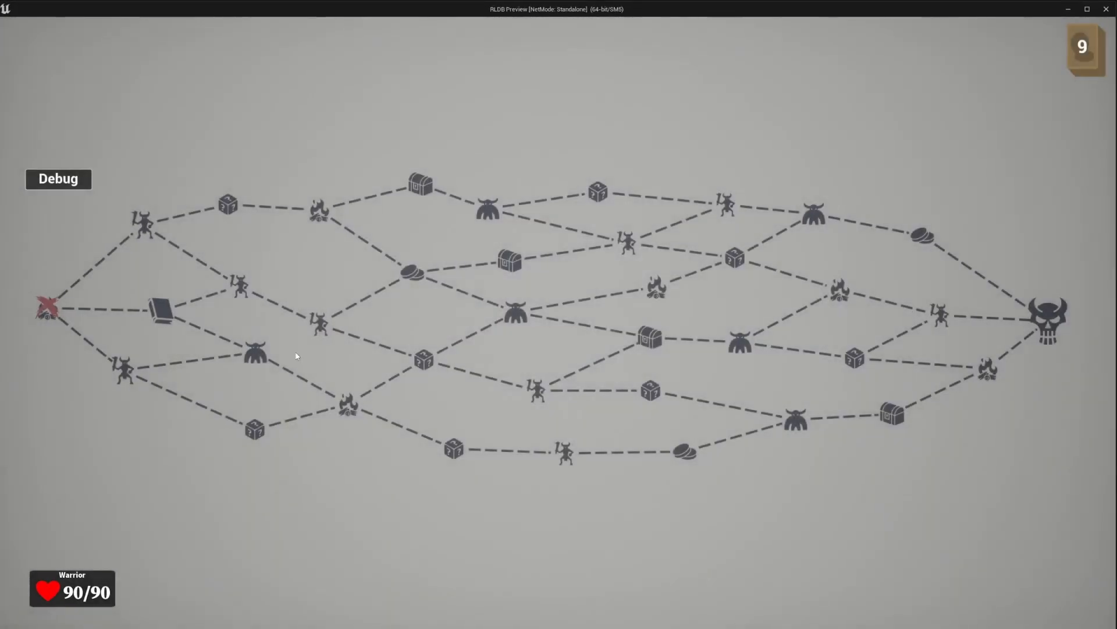
pyautogui.click(158, 312)
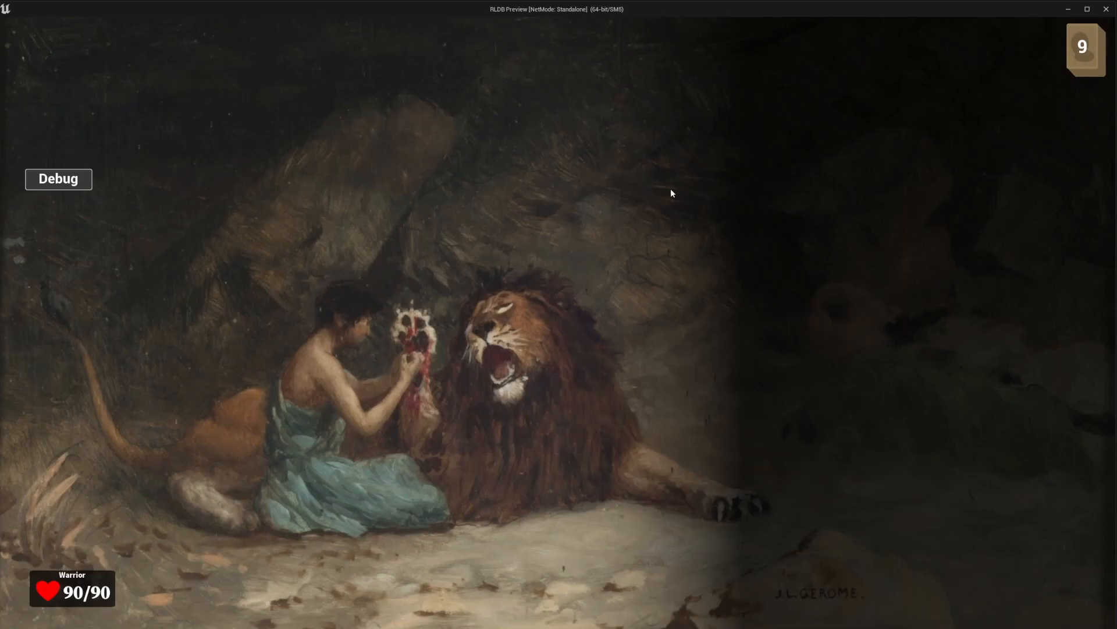
pyautogui.press('Escape')
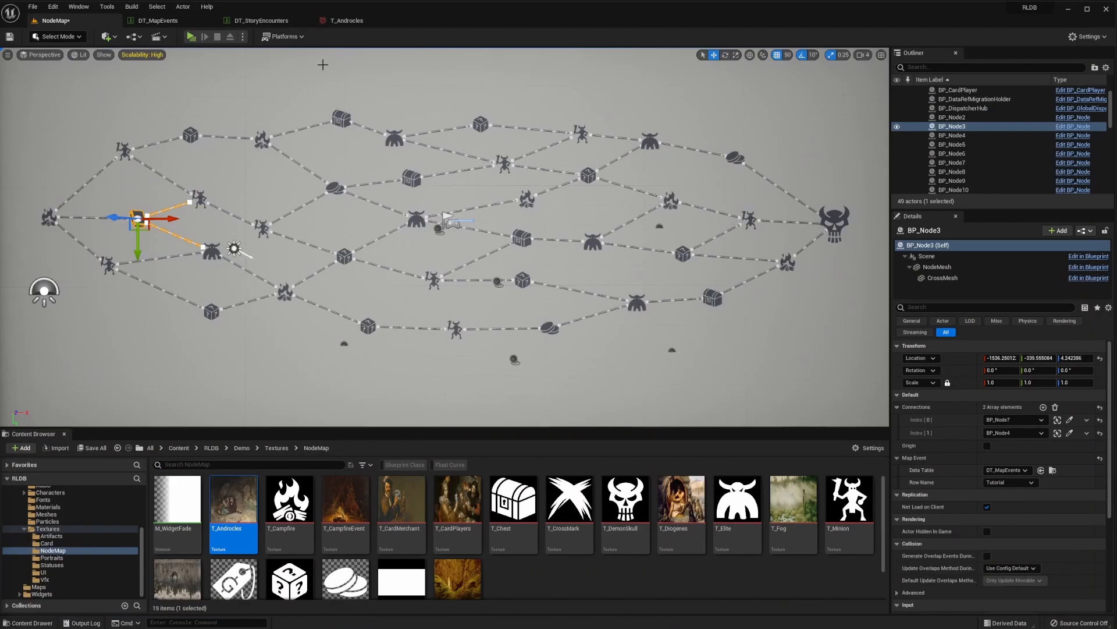
# - Set the Tutorial story encounter's description to "You come across a lion with a thorn in its paw." and save the table
pyautogui.click(278, 25)
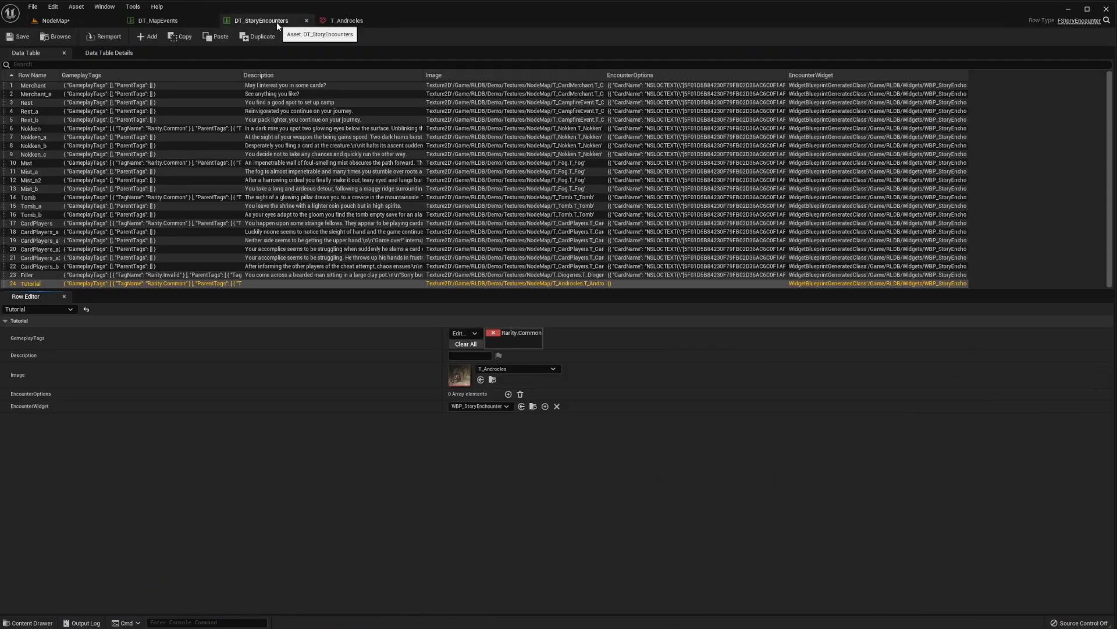
pyautogui.click(471, 356)
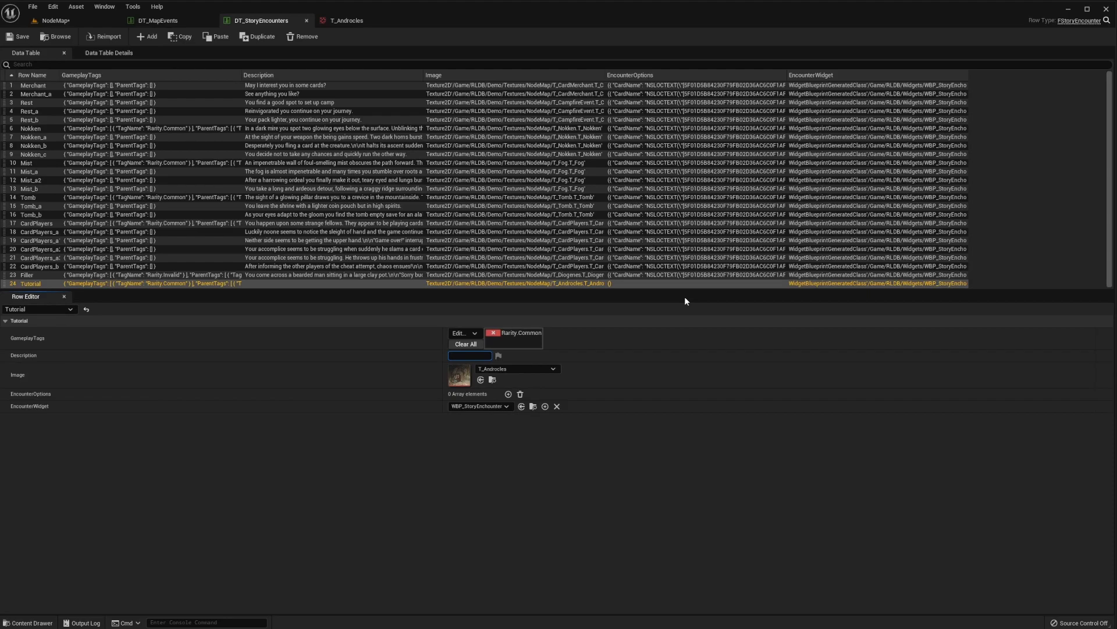
pyautogui.write('You come across a lion with a thorn in its paw')
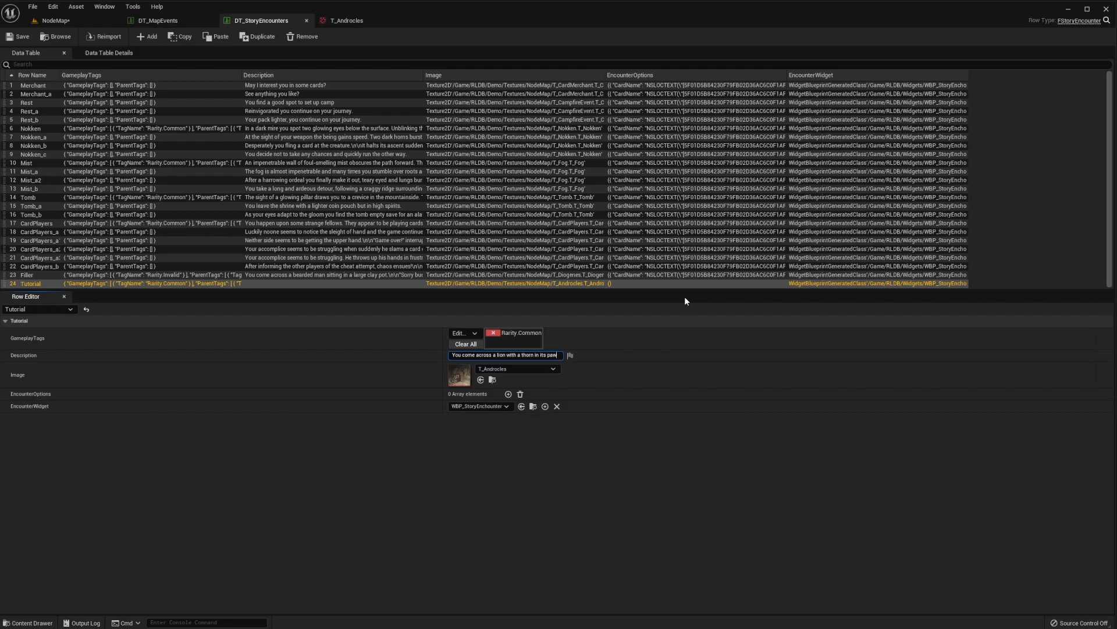
pyautogui.write('.')
pyautogui.press('Return')
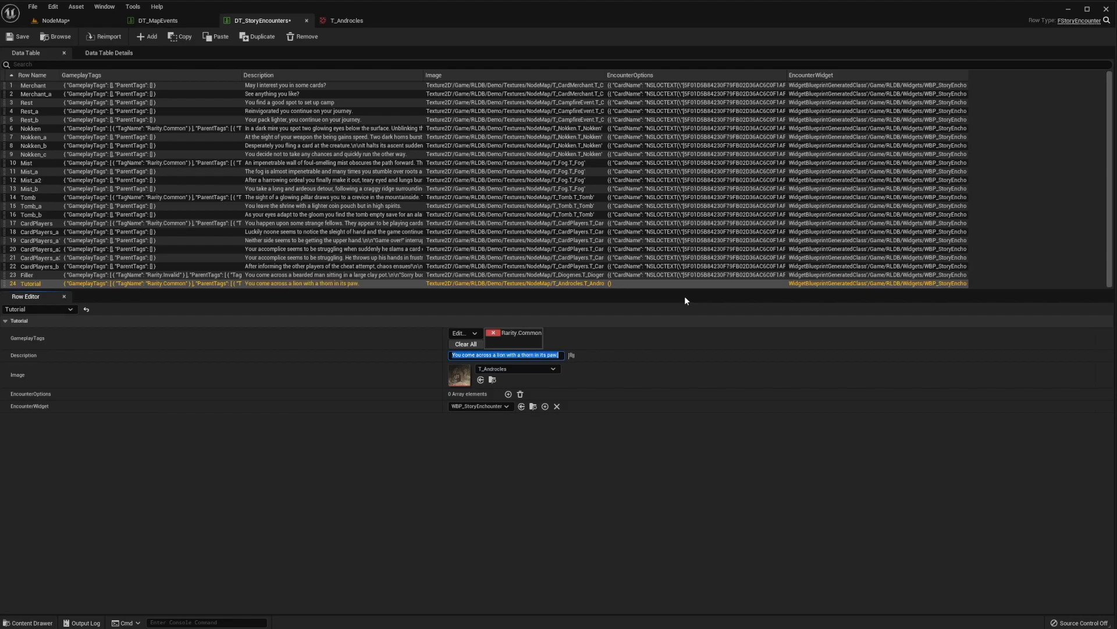
pyautogui.click(18, 36)
# - Run the NodeMap level again and enter the book node to check the encounter's description text, ending the preview when done
pyautogui.click(55, 20)
pyautogui.click(192, 39)
pyautogui.click(163, 308)
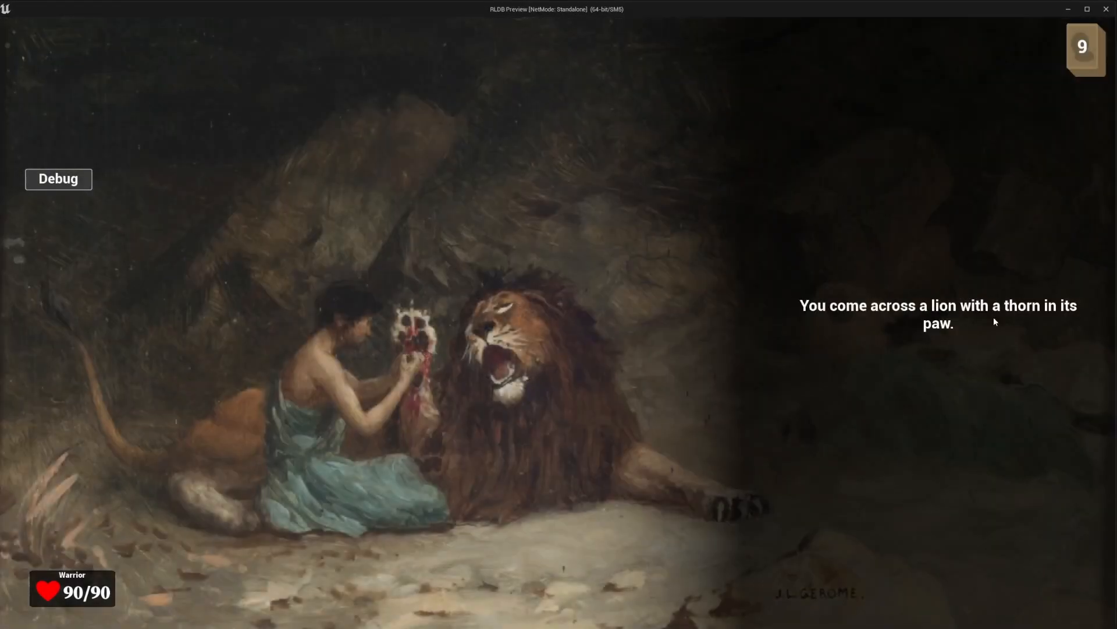
pyautogui.press('Escape')
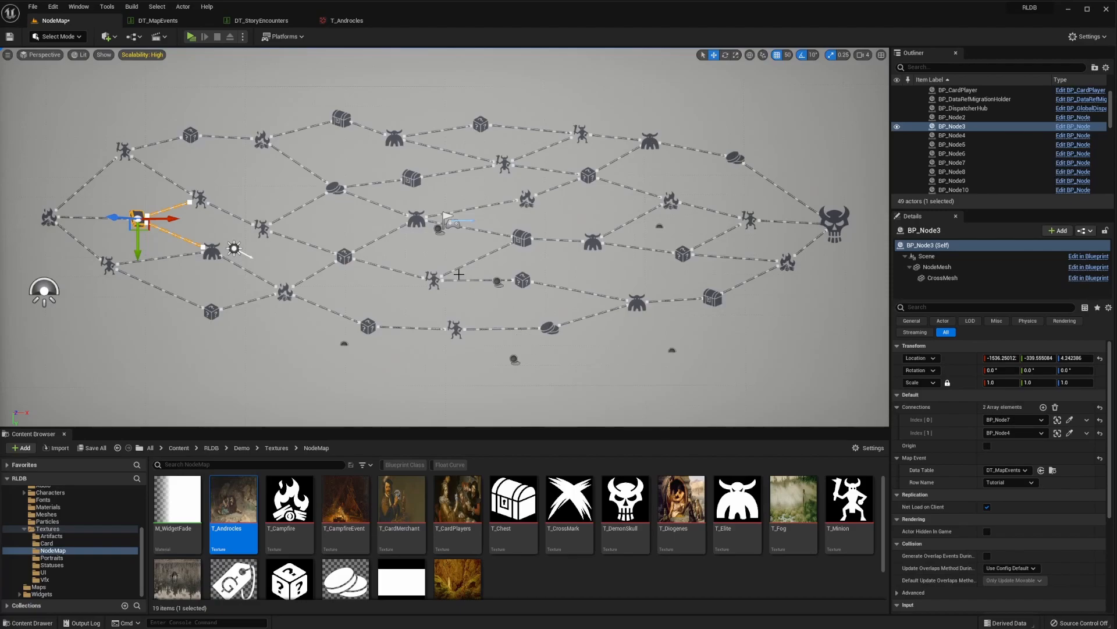
# - Add one encounter option to the Tutorial story encounter with the card name "Ignore him." and save the table
pyautogui.click(263, 21)
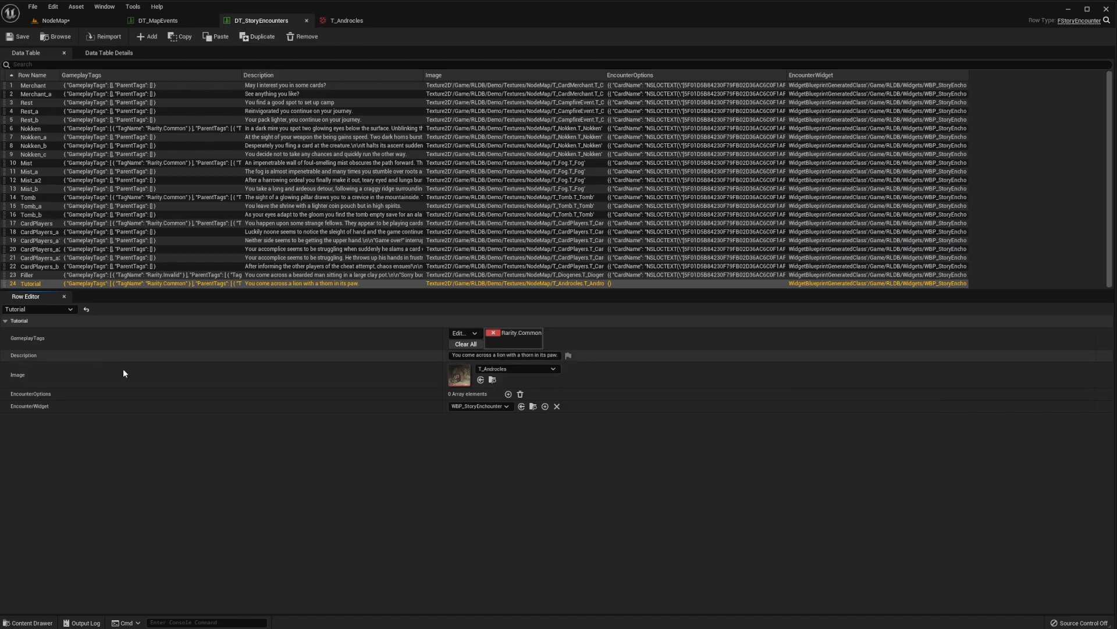
pyautogui.click(508, 394)
pyautogui.click(13, 406)
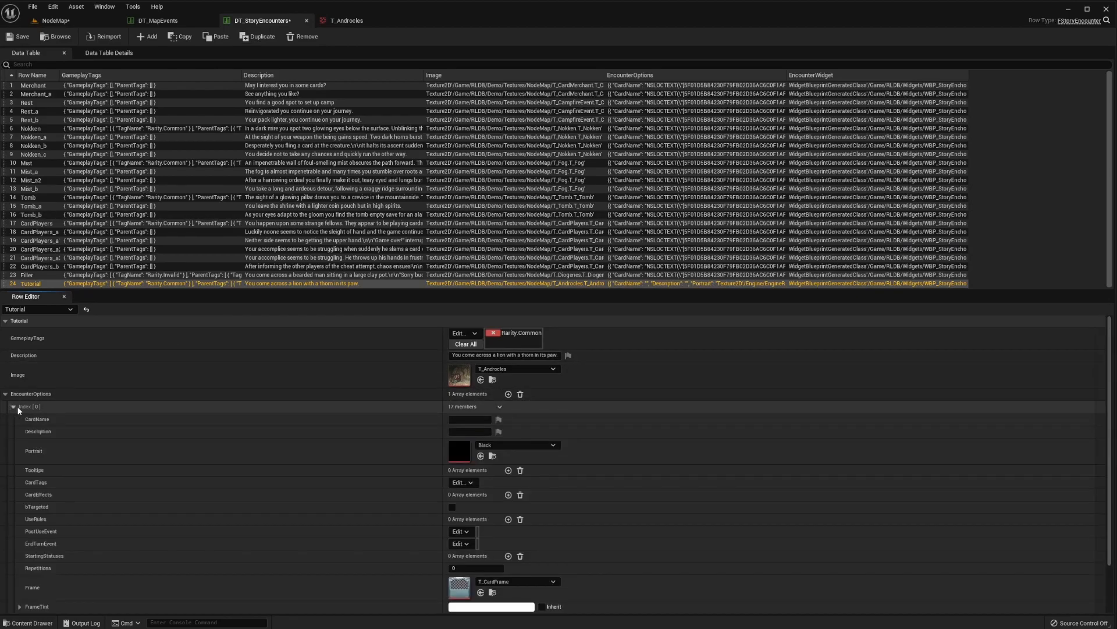
pyautogui.scroll(-2, 17, 406)
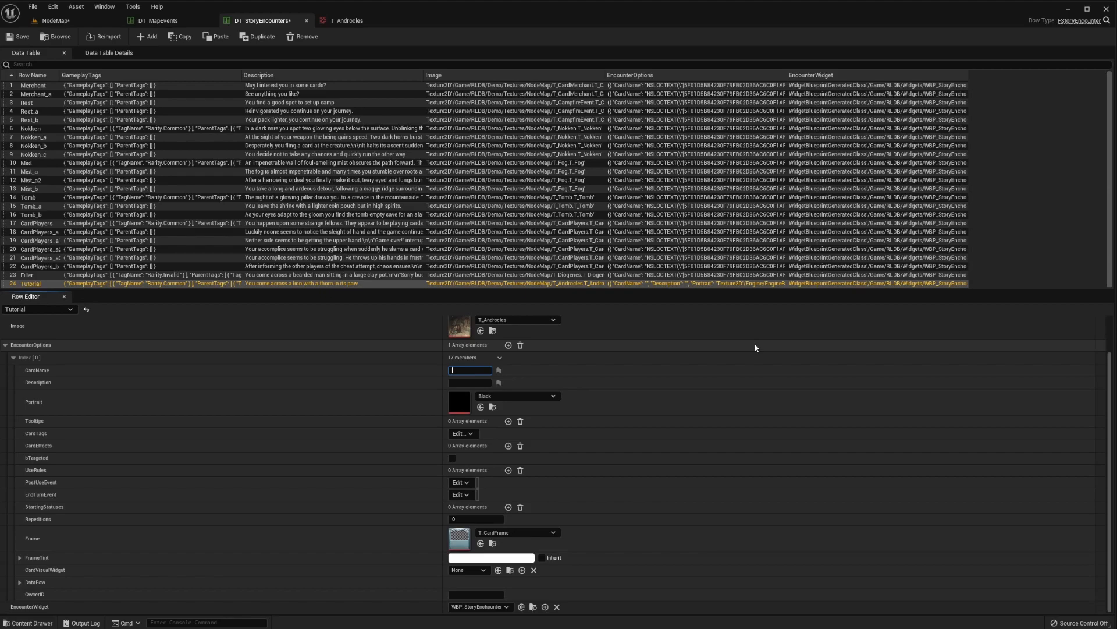
pyautogui.write('re him.')
pyautogui.press('Return')
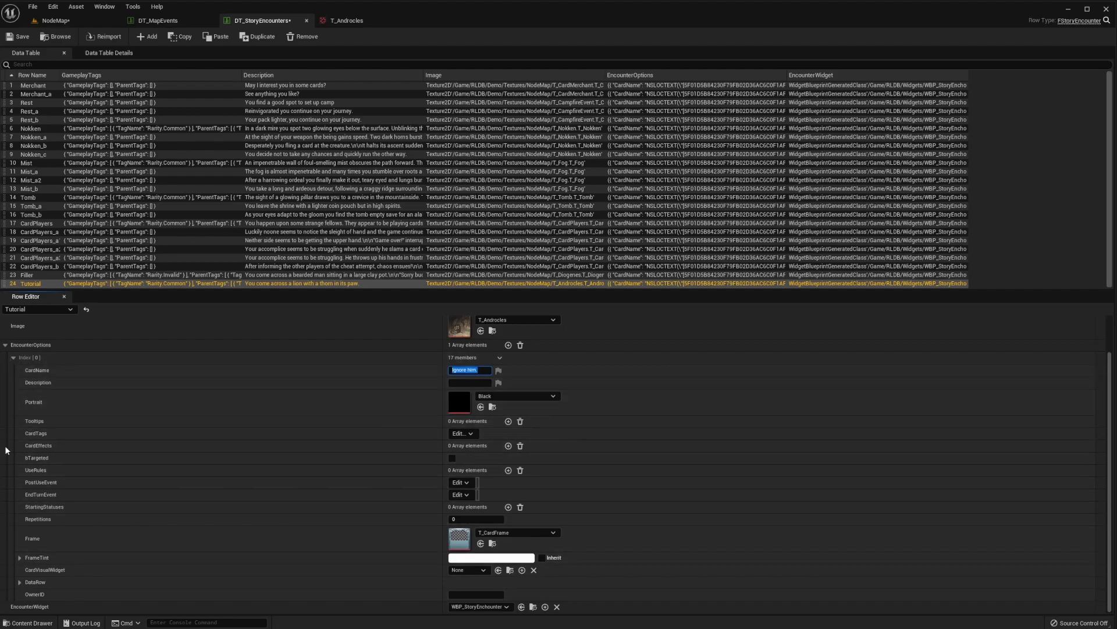
pyautogui.click(22, 36)
# - Play the NodeMap level, enter the book node, and choose the "Ignore him." option to test it
pyautogui.click(56, 21)
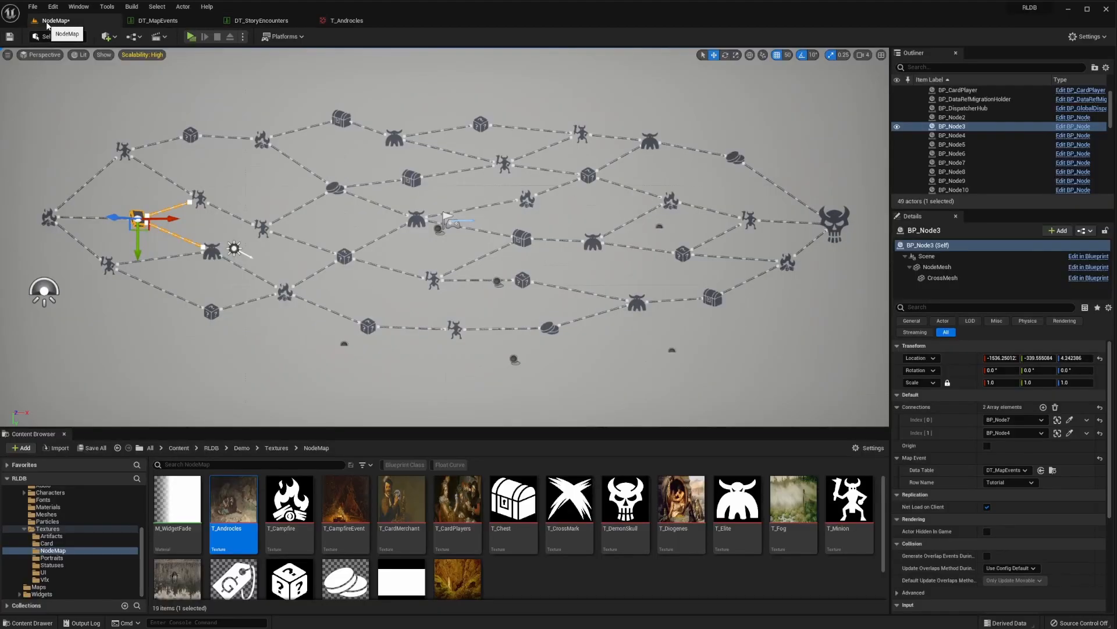
pyautogui.click(191, 37)
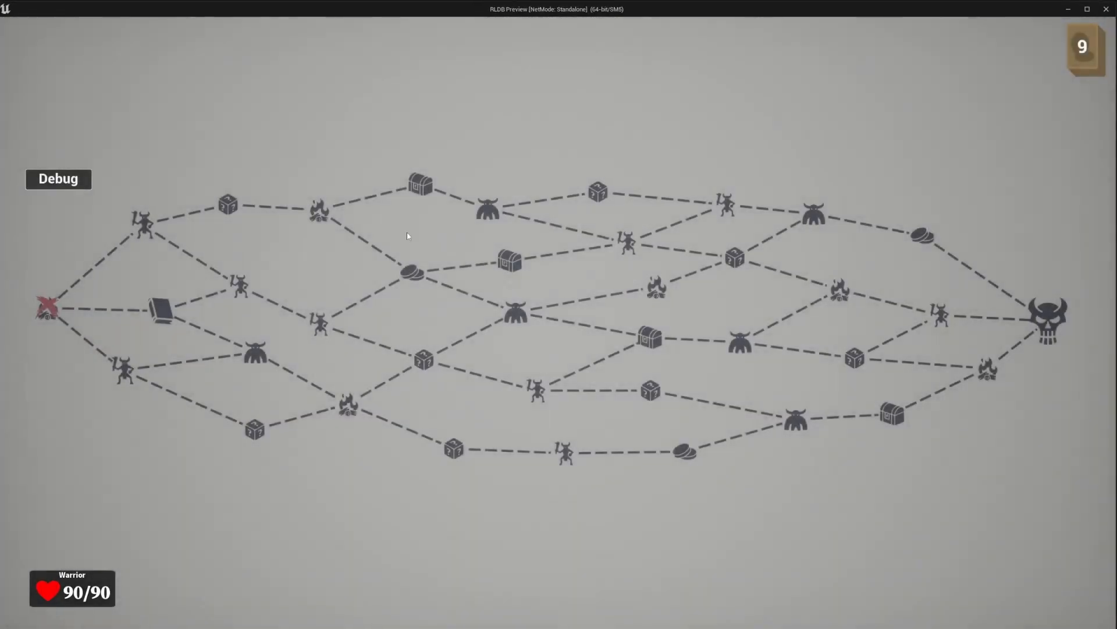
pyautogui.click(158, 309)
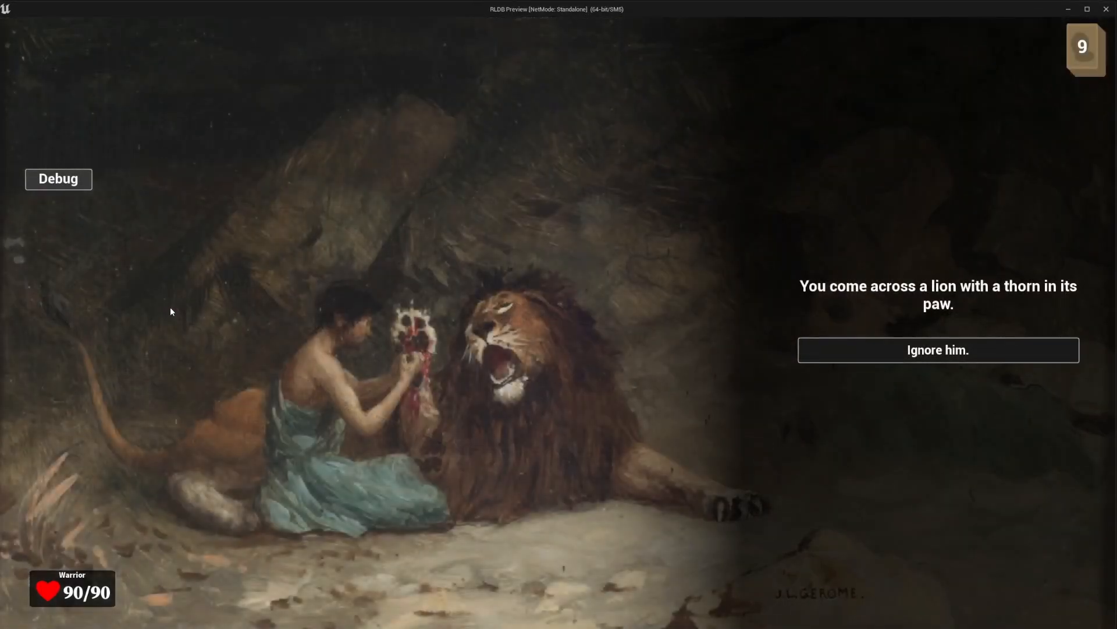
pyautogui.click(1007, 352)
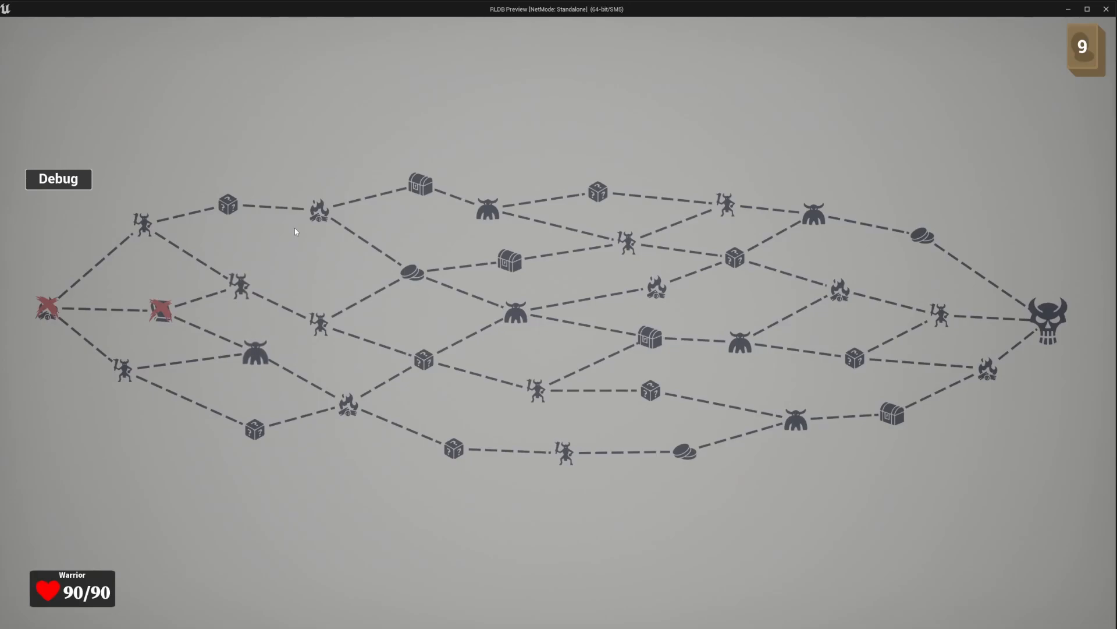
# - End the preview and add a second encounter option to the Tutorial story encounter, moving it to the first place in the list
pyautogui.press('Escape')
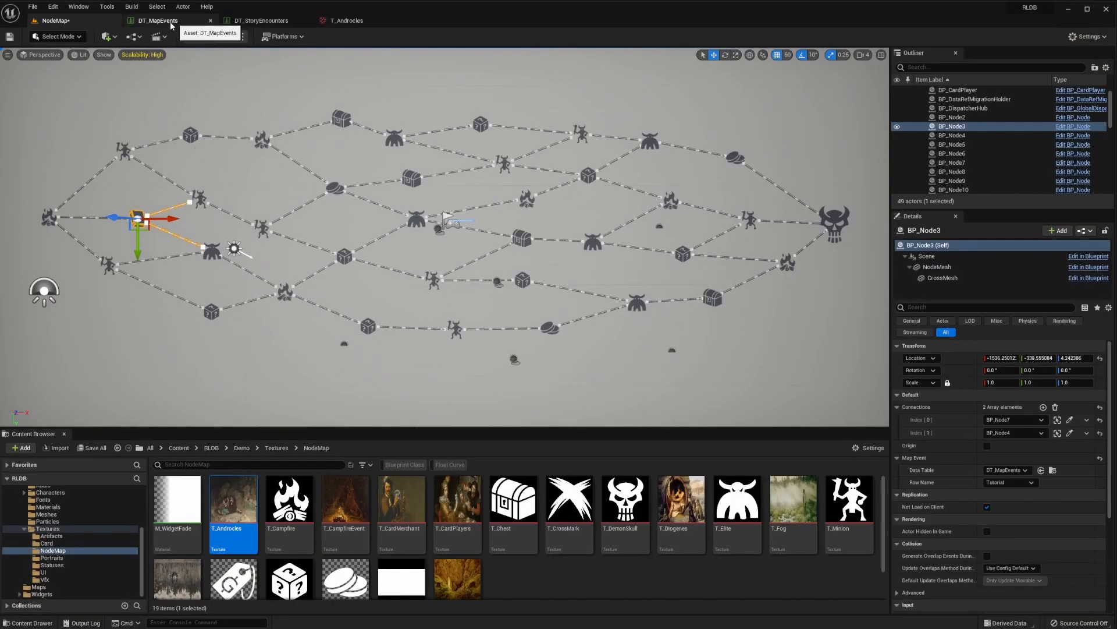
pyautogui.click(256, 20)
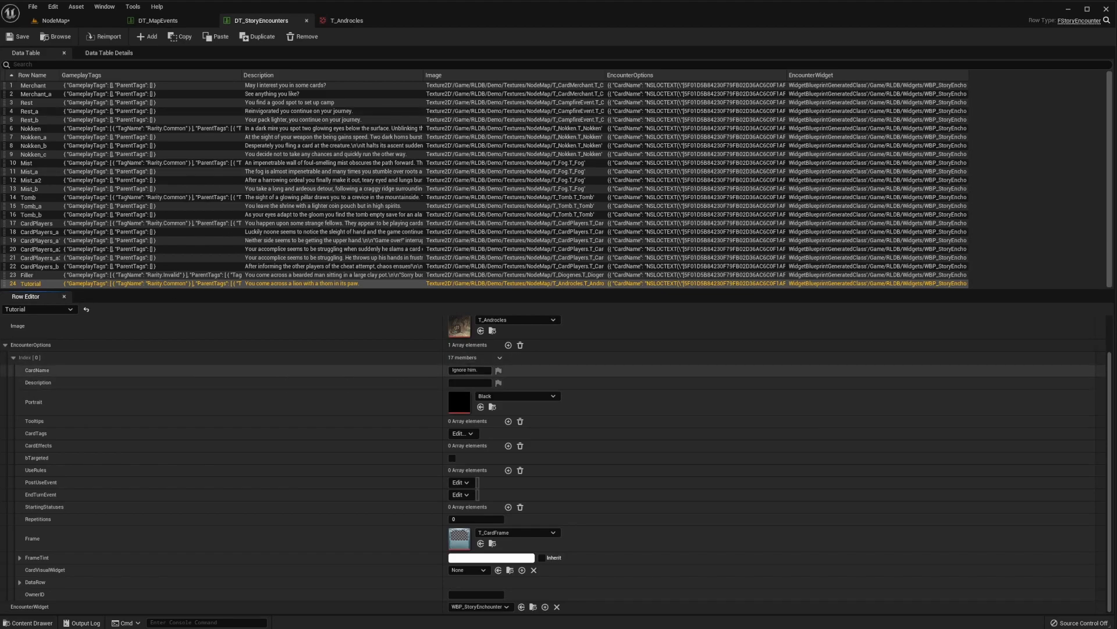
pyautogui.click(12, 358)
pyautogui.click(508, 394)
pyautogui.moveTo(7, 420); pyautogui.dragTo(9, 406)
pyautogui.click(13, 407)
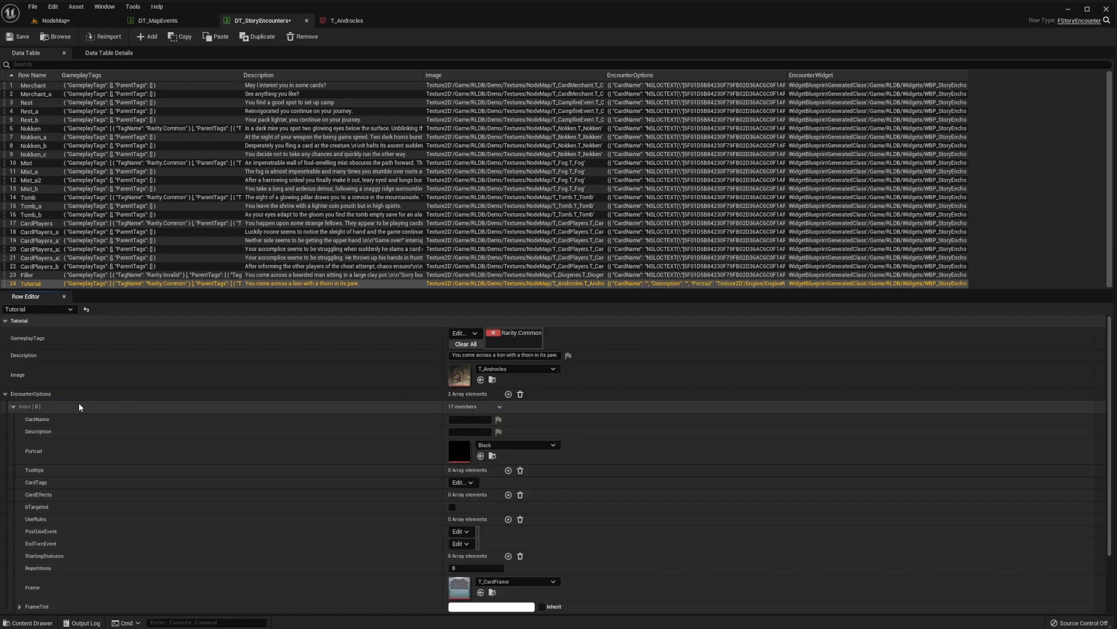
# - Set the card name of the Tutorial encounter's first option to "Remove the thorn"
pyautogui.click(470, 420)
pyautogui.write('Remove the thorn')
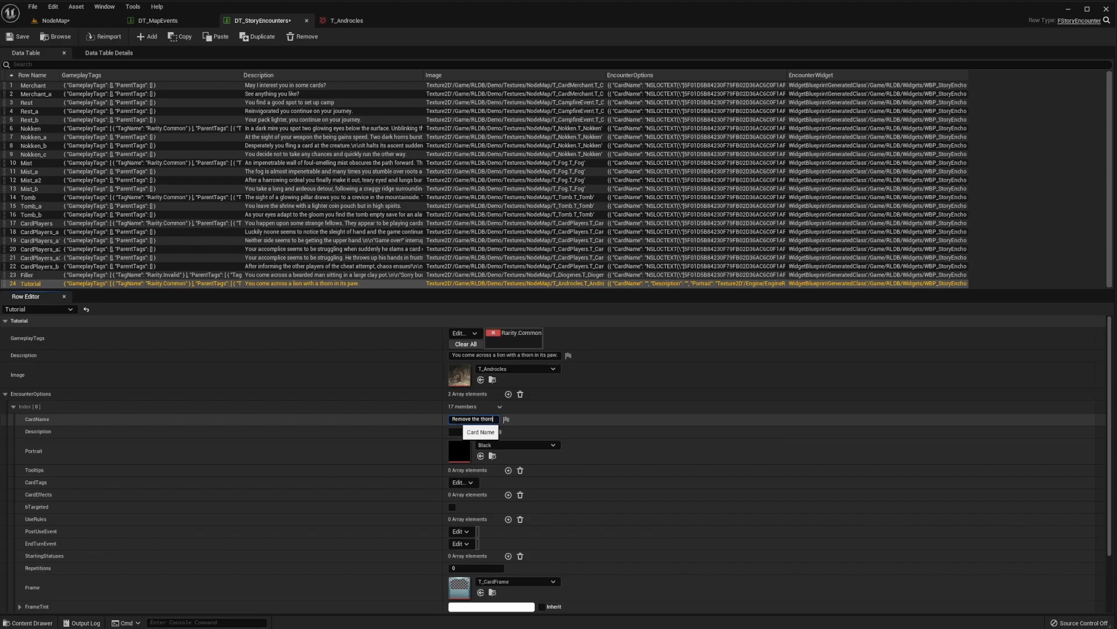
pyautogui.press('Return')
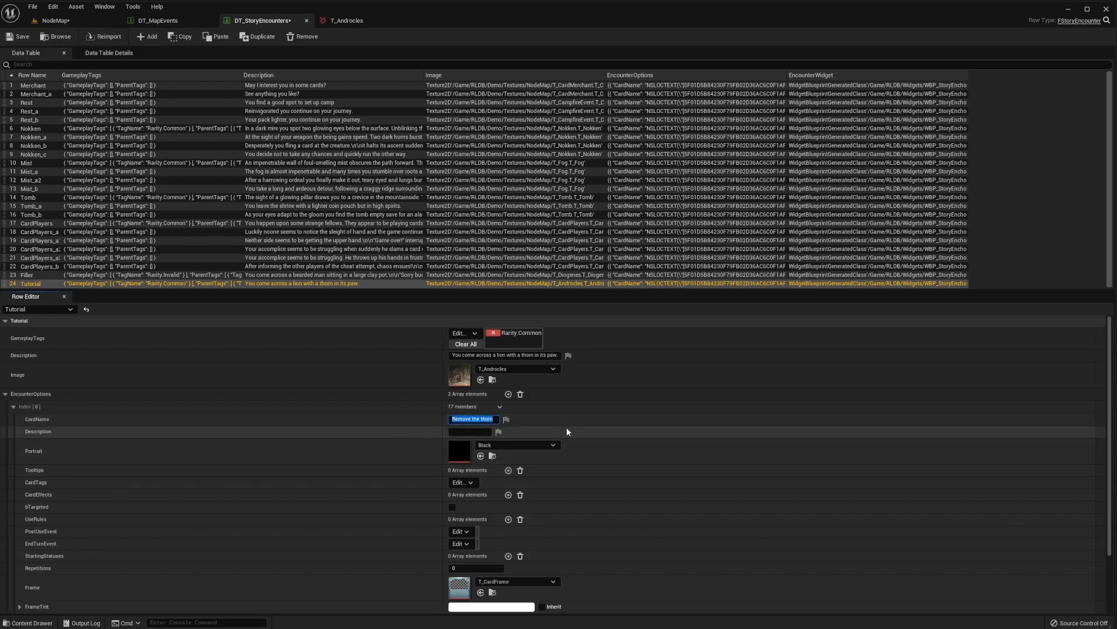
pyautogui.scroll(-3, 428, 553)
pyautogui.scroll(3, 320, 461)
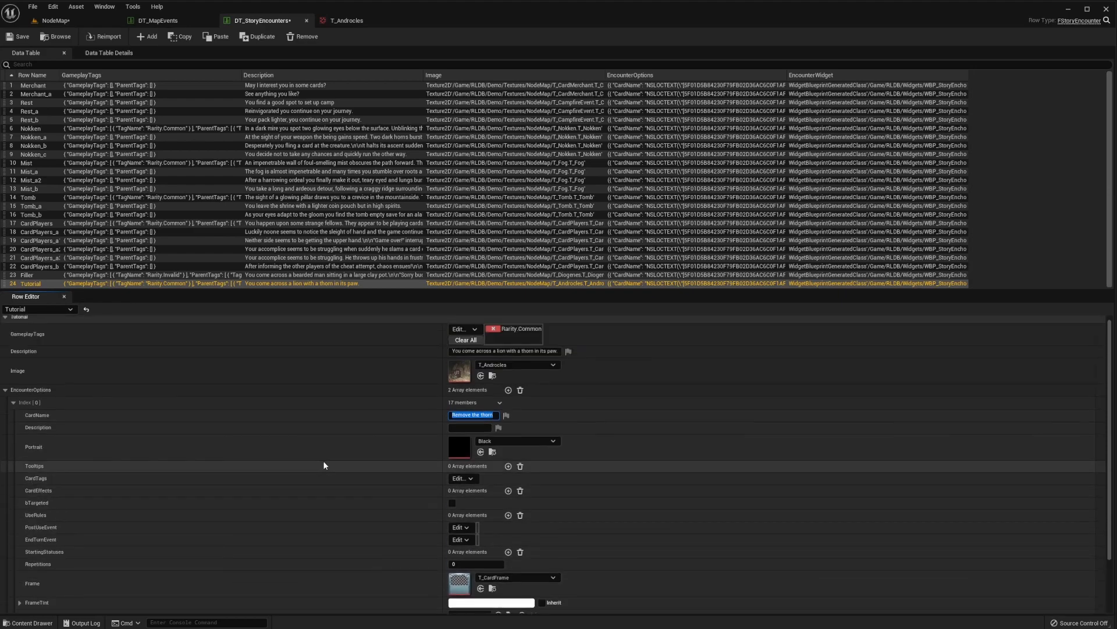
pyautogui.scroll(-3, 535, 401)
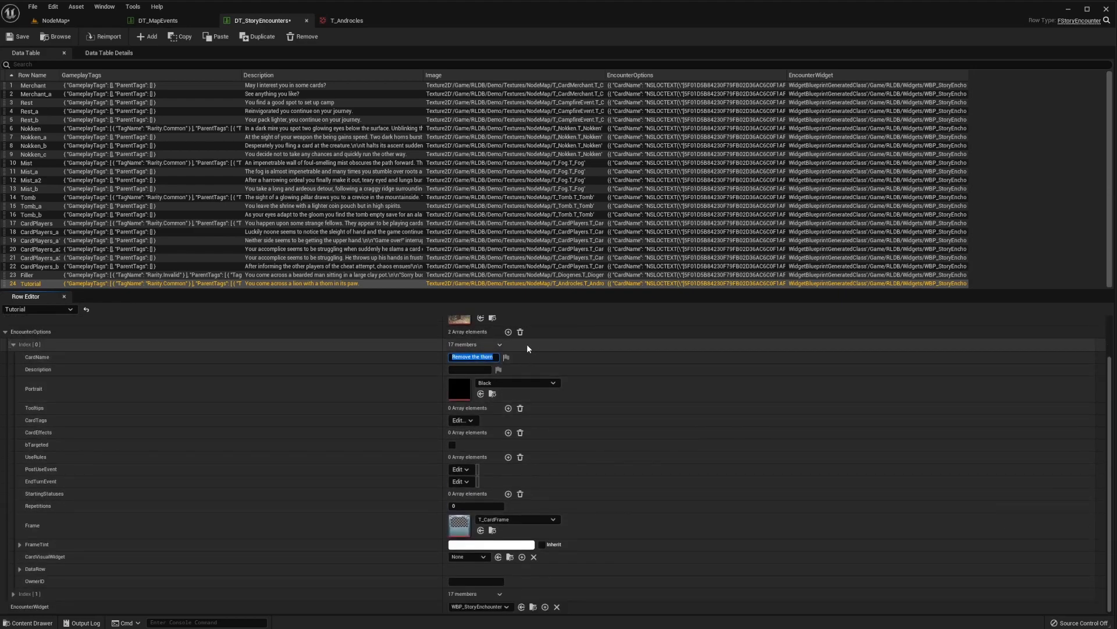
pyautogui.click(489, 356)
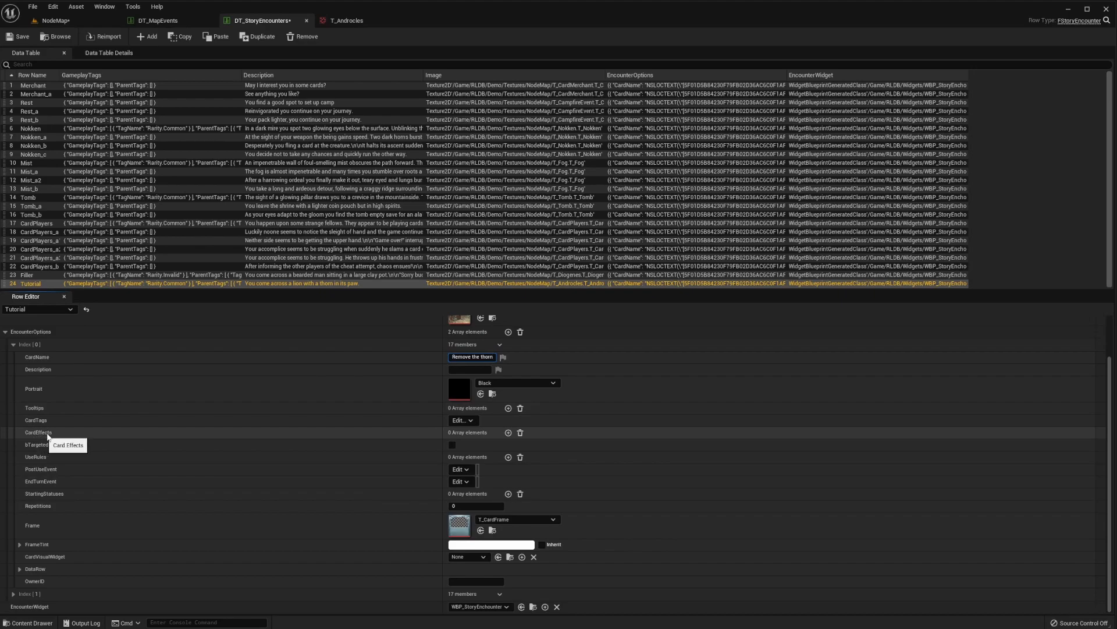
# - Add one card effect to the "Remove the thorn" option with the effect class BP_CardEffect_Story_Encounter
pyautogui.click(508, 433)
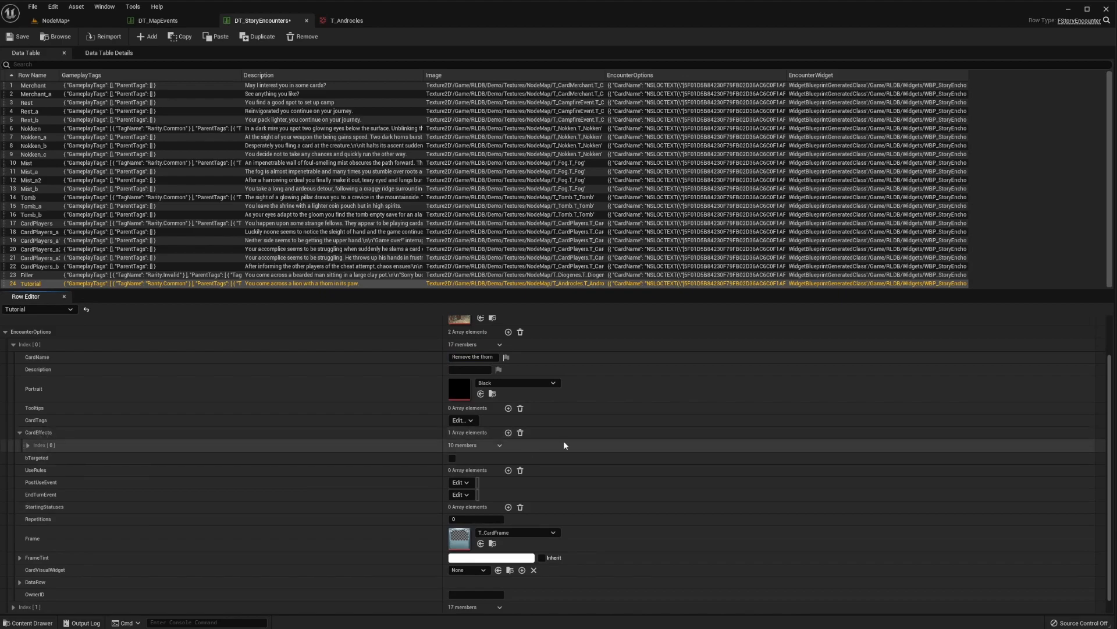
pyautogui.click(27, 444)
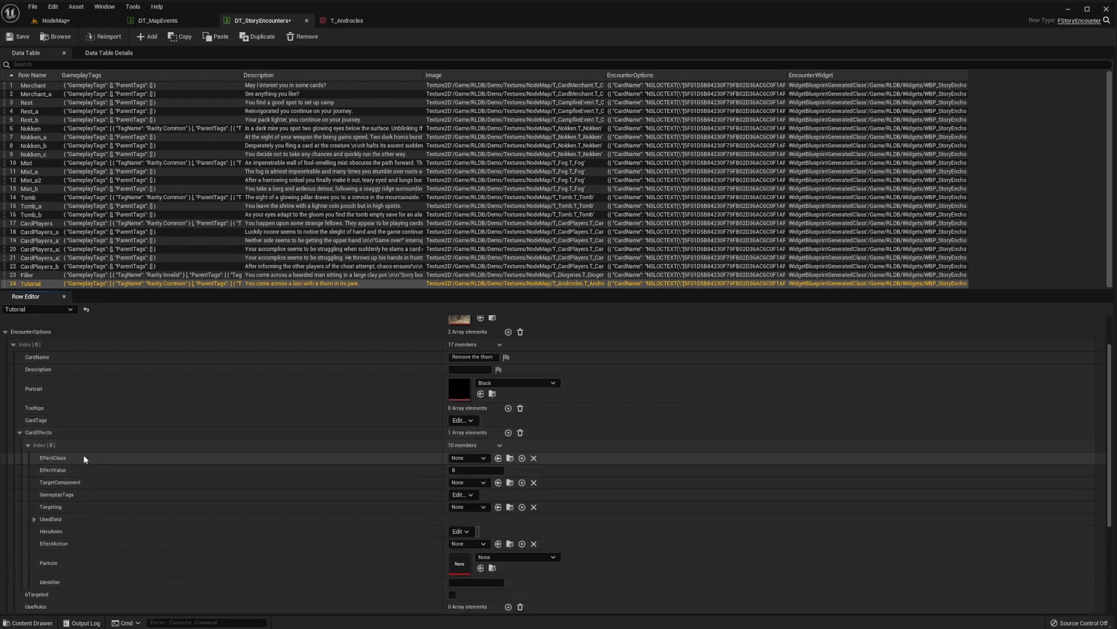
pyautogui.click(466, 458)
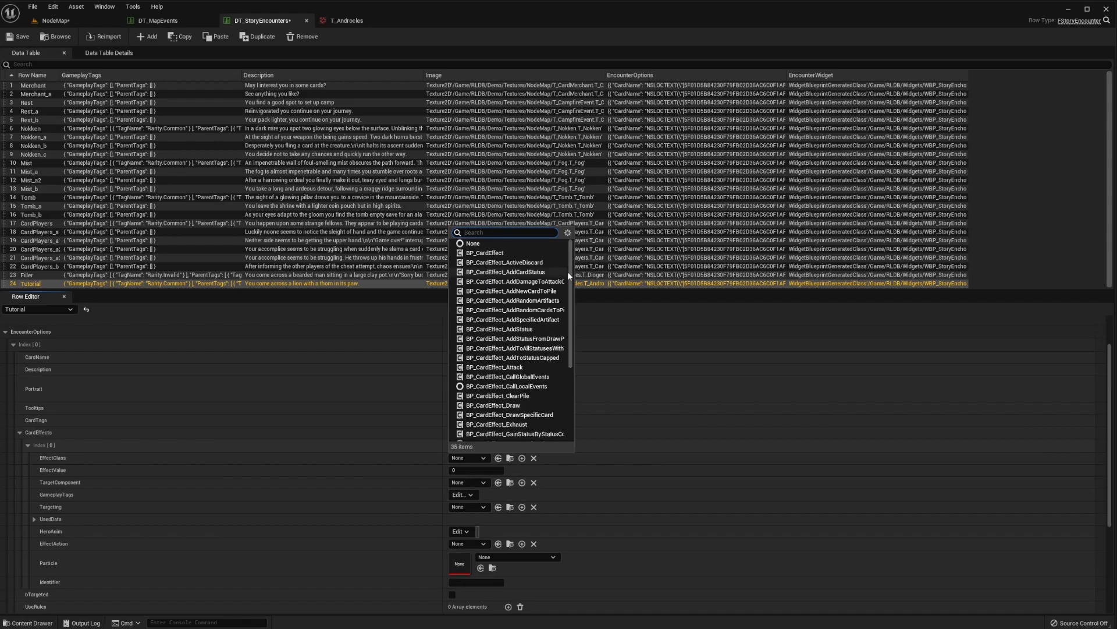
pyautogui.moveTo(571, 278); pyautogui.dragTo(594, 370)
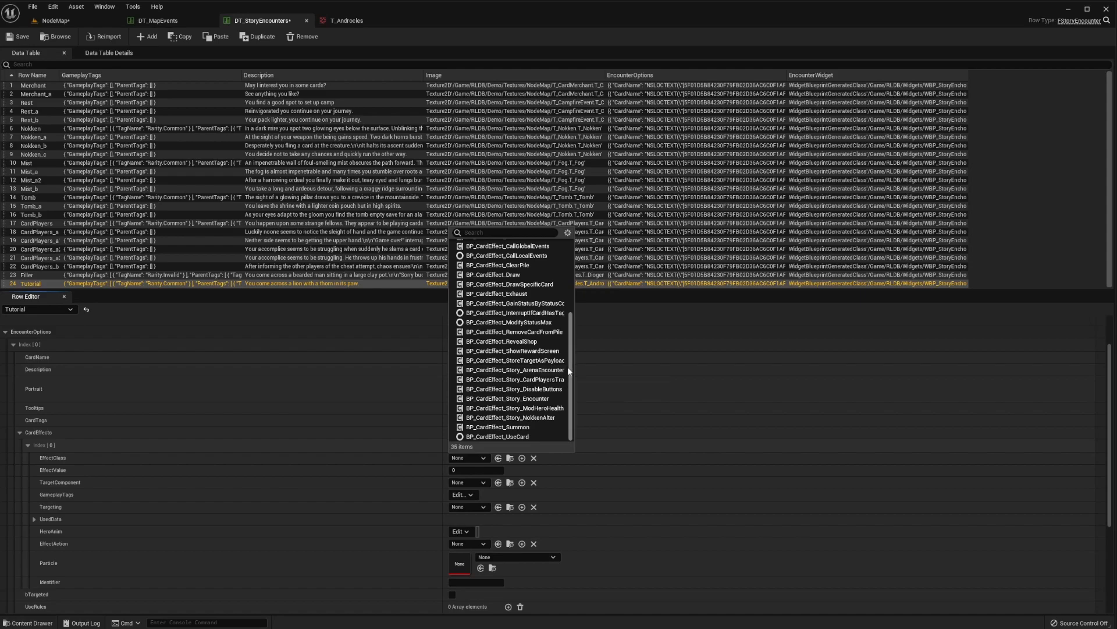
pyautogui.moveTo(570, 372); pyautogui.dragTo(573, 293)
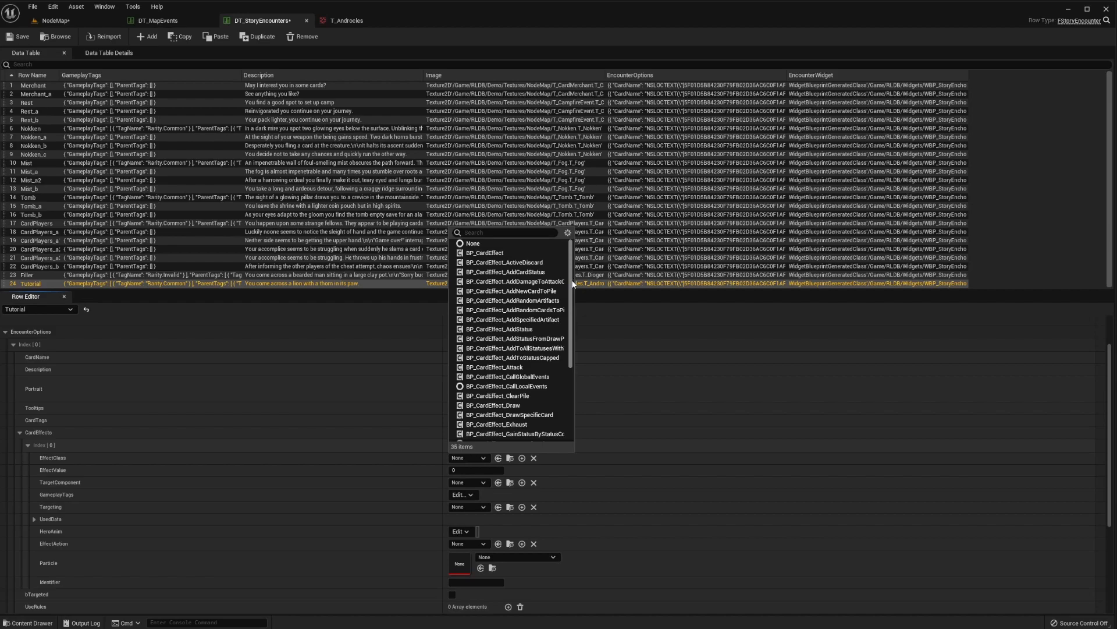
pyautogui.scroll(-2, 574, 316)
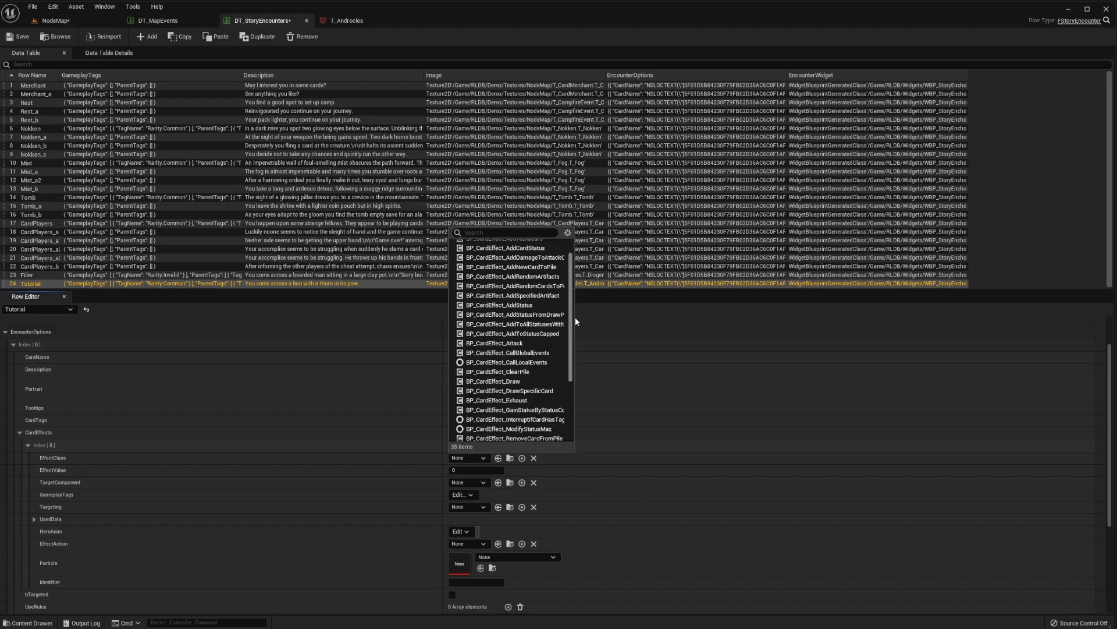
pyautogui.scroll(-5, 575, 329)
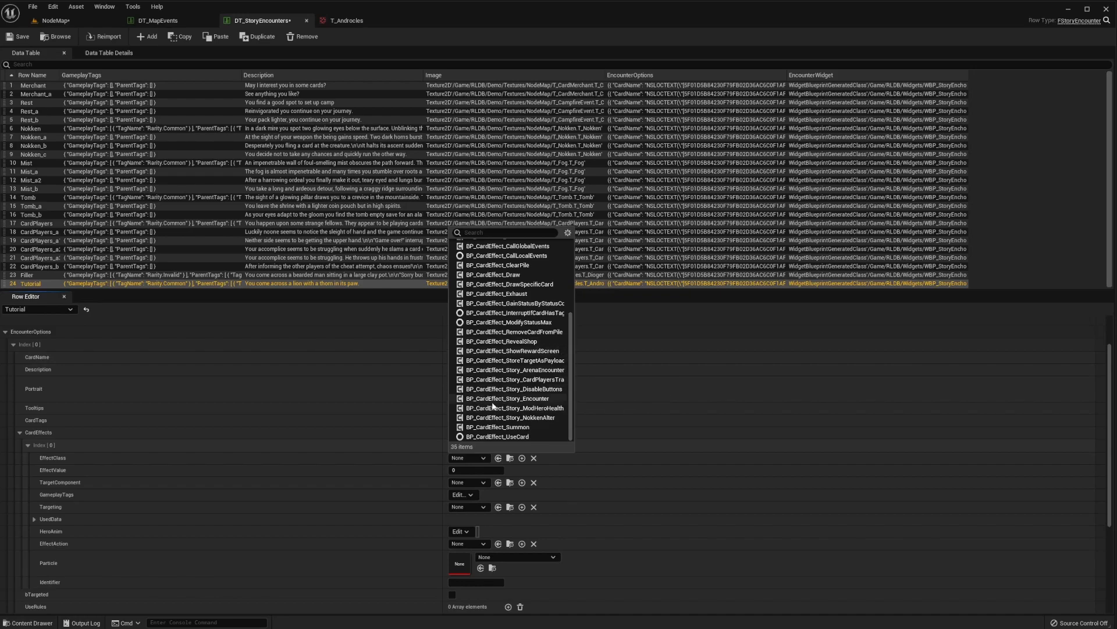
pyautogui.click(544, 399)
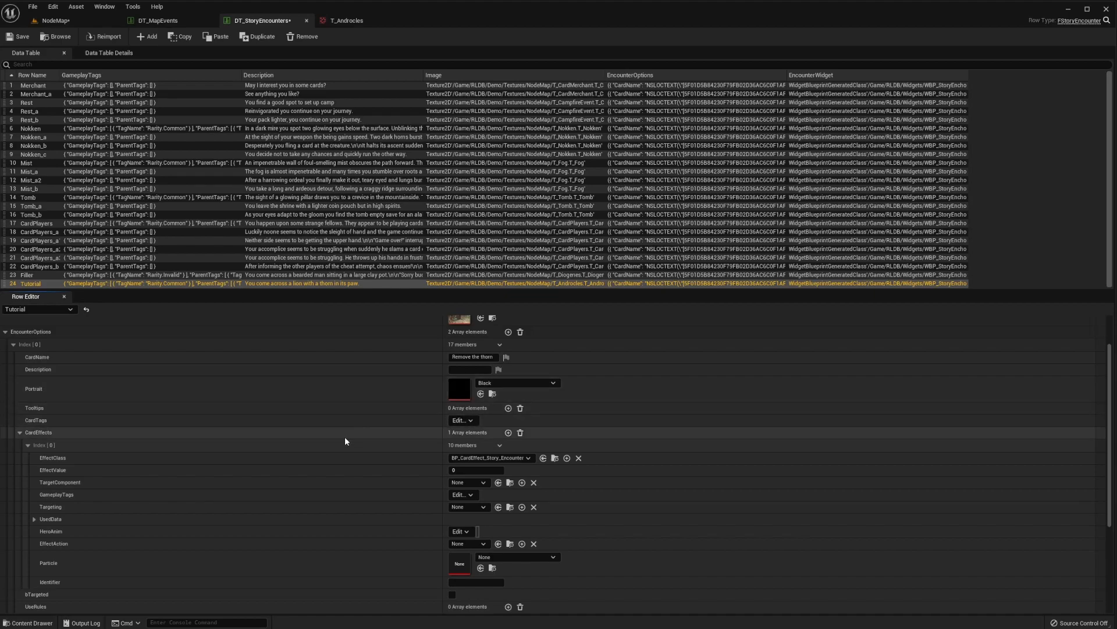
# - Duplicate the Tutorial row, rename the copy Tutorial_a, and widen the Row Name column
pyautogui.click(37, 281)
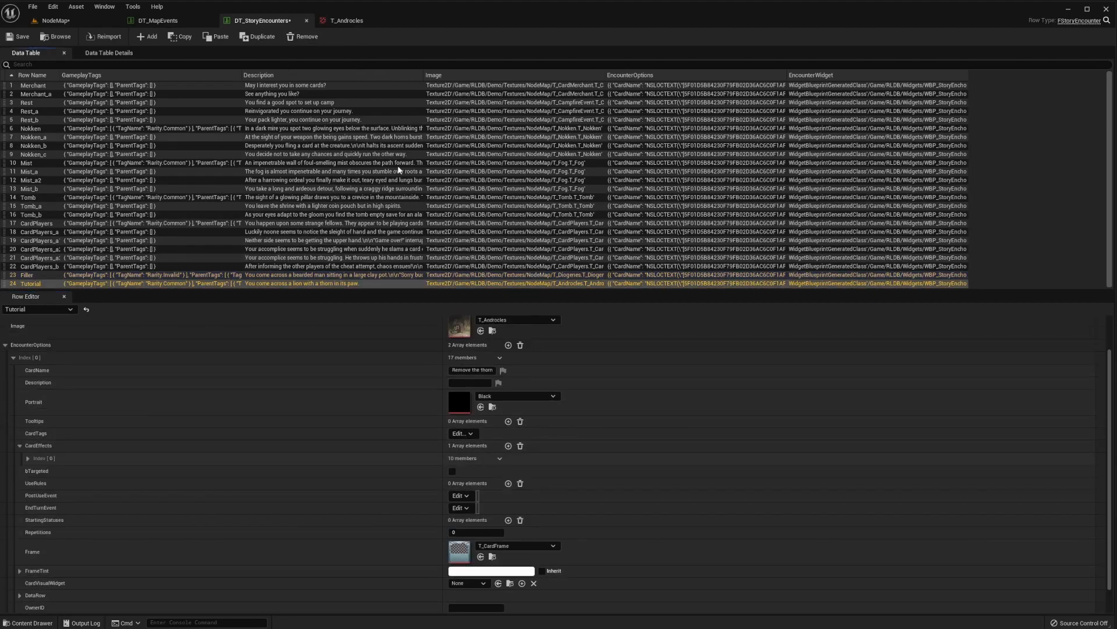
pyautogui.click(258, 36)
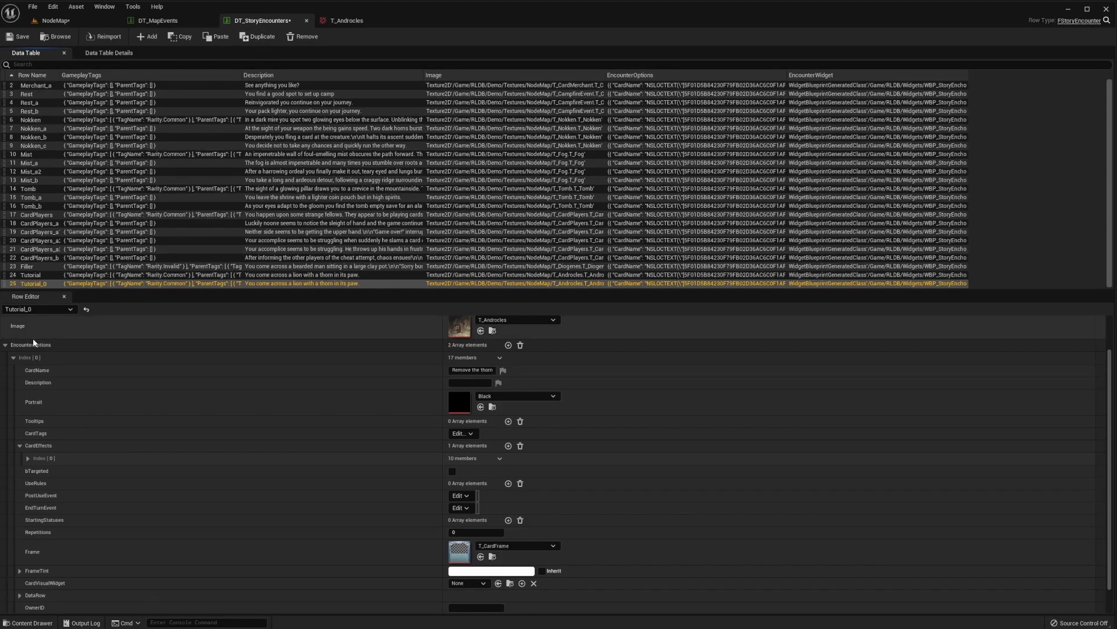
pyautogui.doubleClick(35, 283)
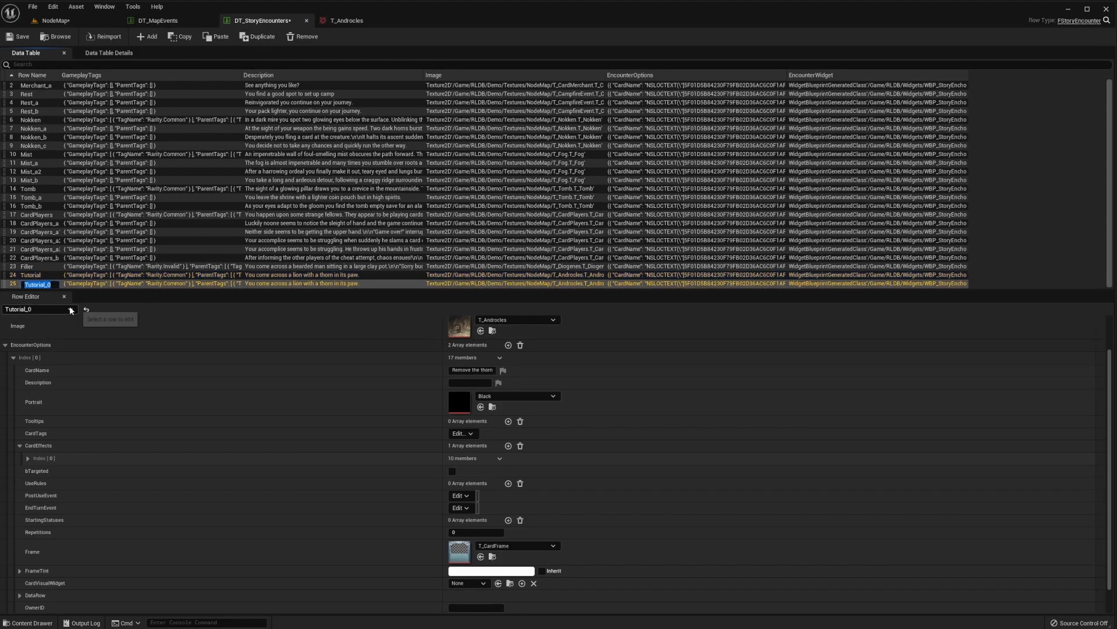
pyautogui.write('a')
pyautogui.press('Return')
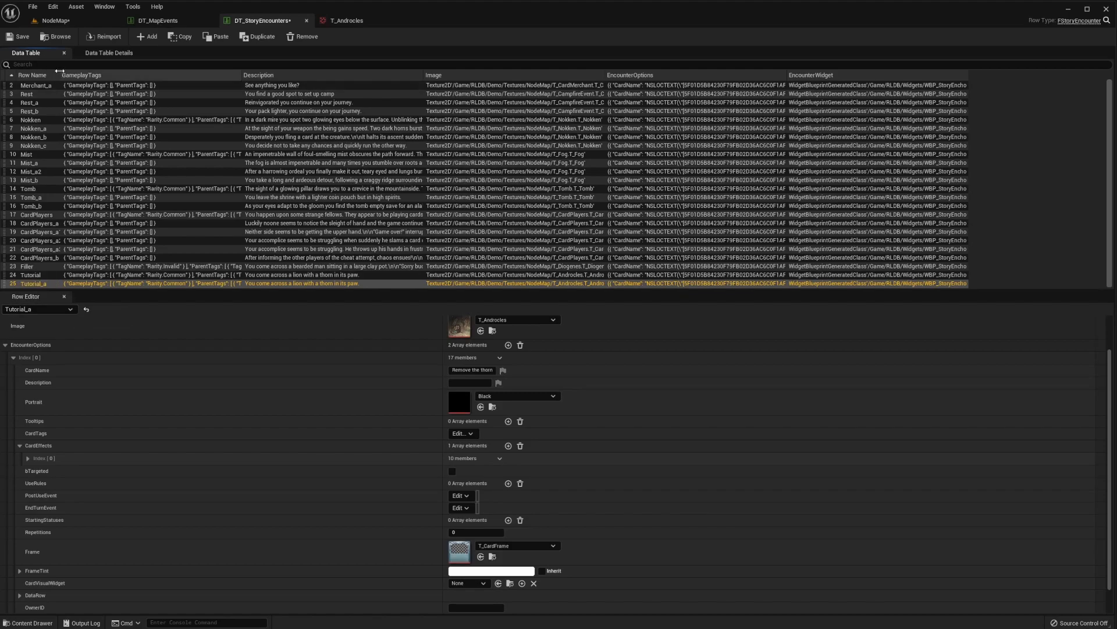
pyautogui.moveTo(59, 74); pyautogui.dragTo(100, 74)
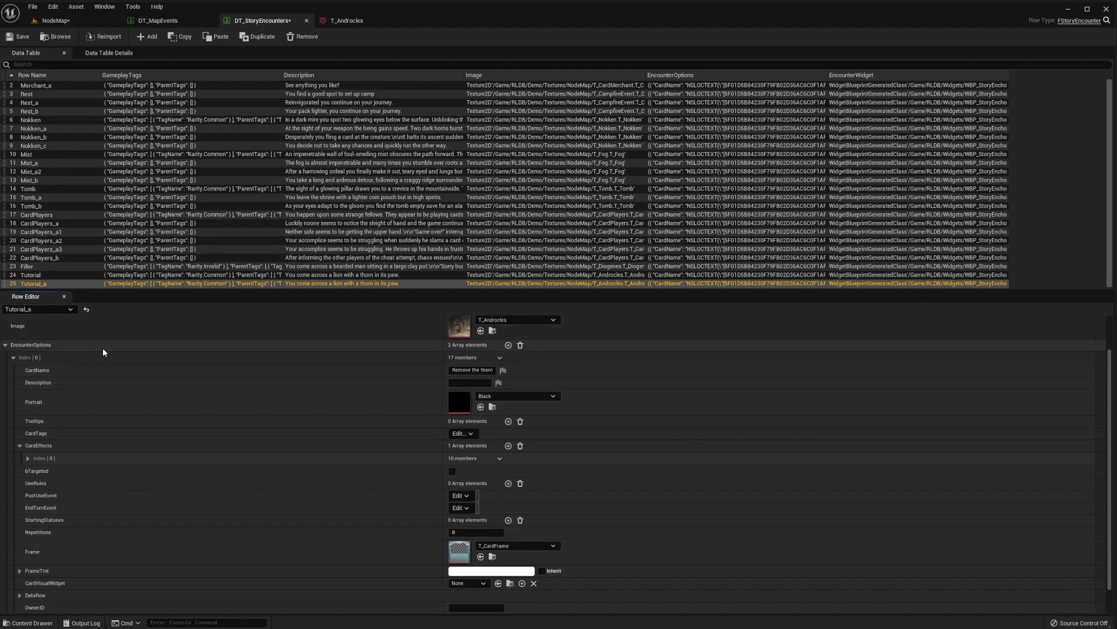
# - Delete the "Remove the thorn" option from Tutorial_a and rename its remaining option "Leave"
pyautogui.scroll(2, 112, 378)
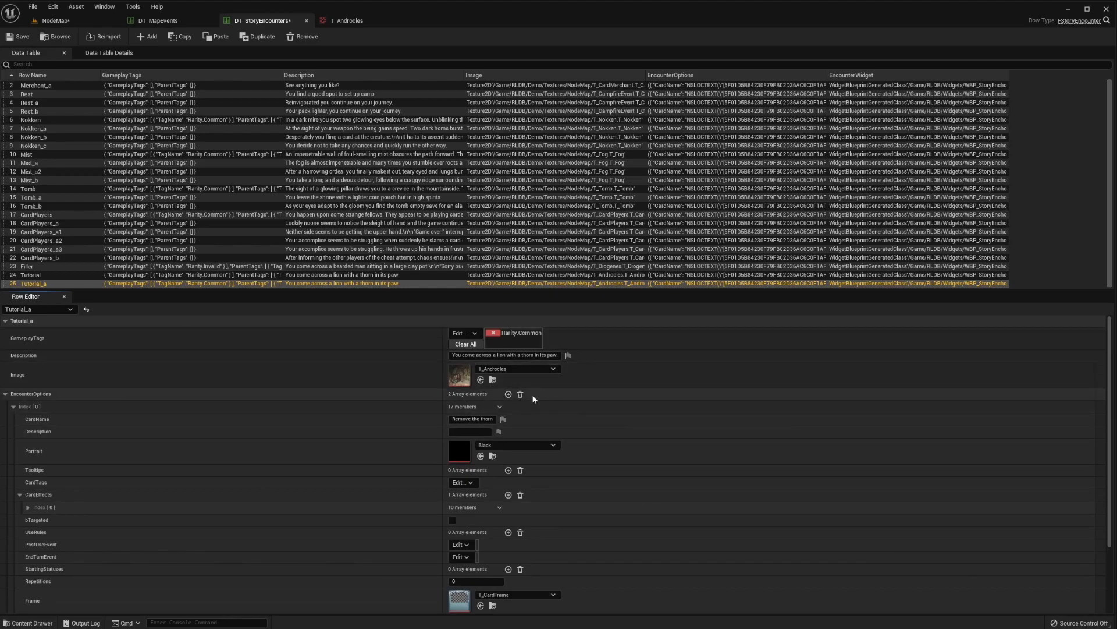
pyautogui.click(500, 407)
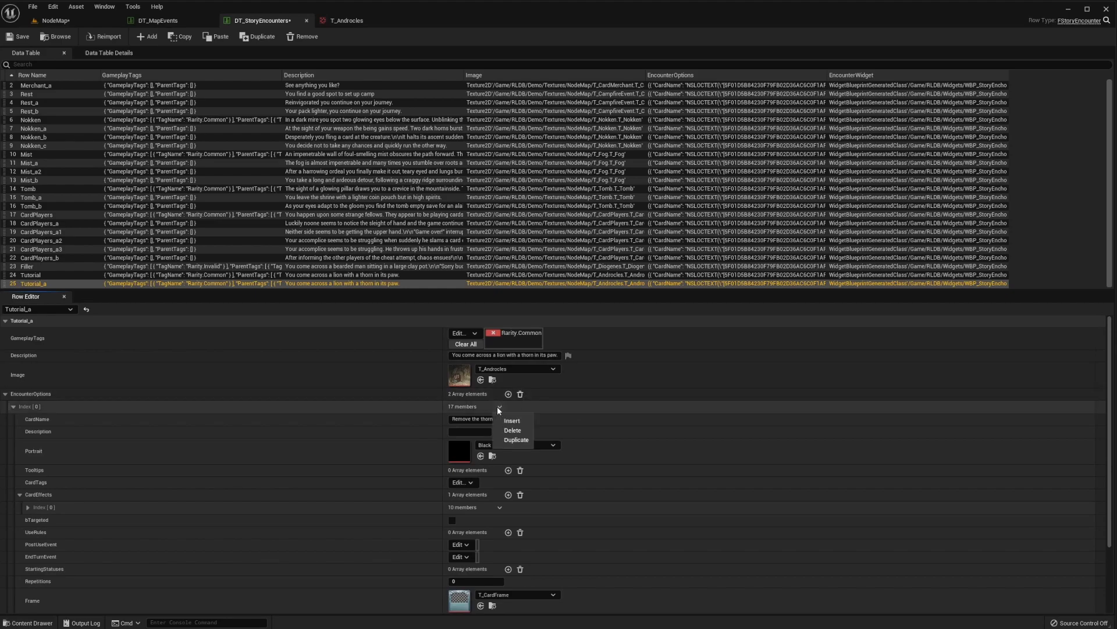
pyautogui.click(523, 431)
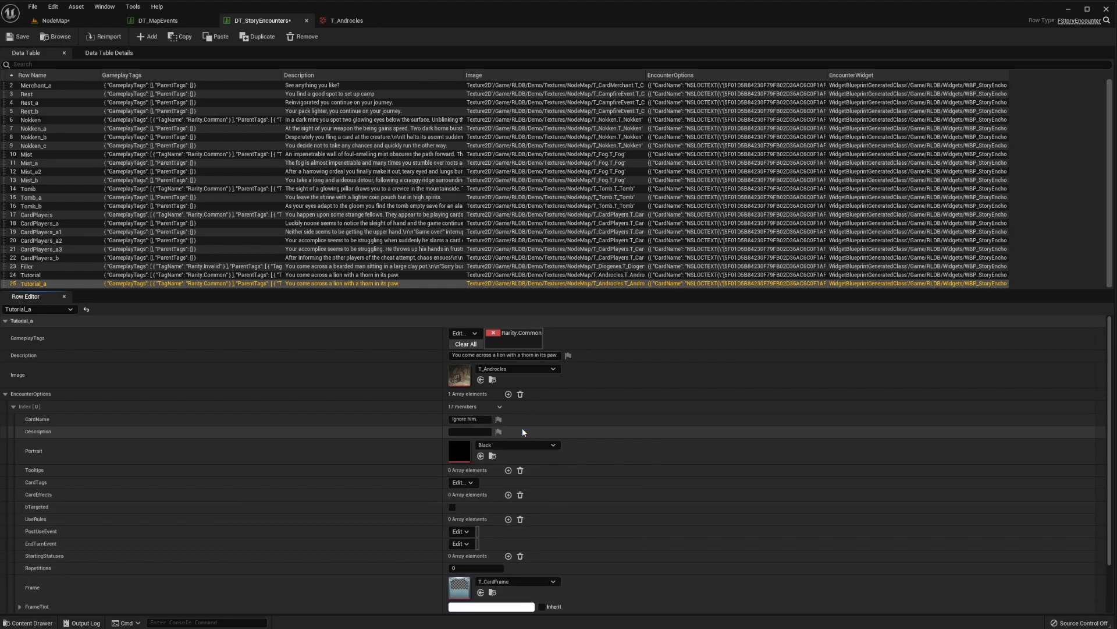
pyautogui.click(469, 419)
pyautogui.write('Le')
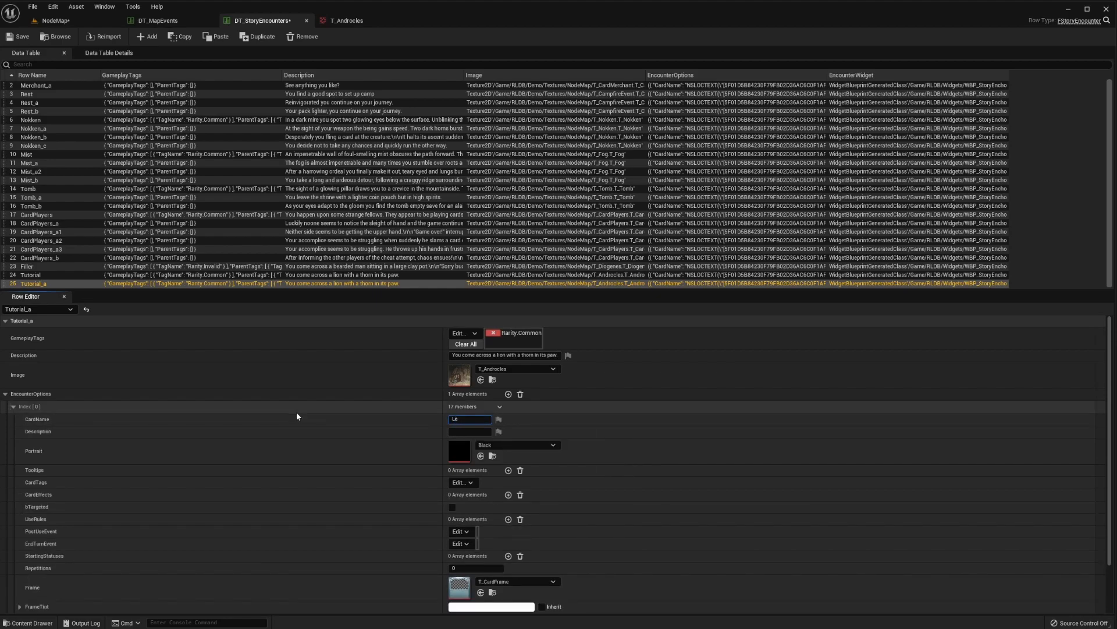
pyautogui.write('ave')
pyautogui.press('Return')
# - Clear the description text and all gameplay tags of the Tutorial_a encounter
pyautogui.click(536, 355)
pyautogui.press('BackSpace')
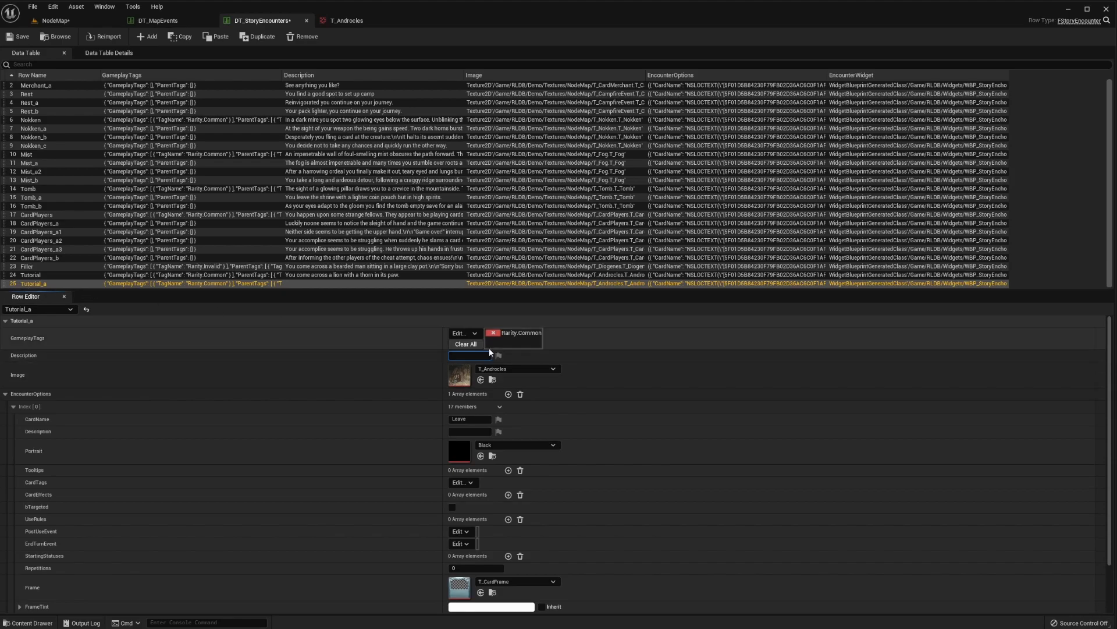
pyautogui.click(466, 344)
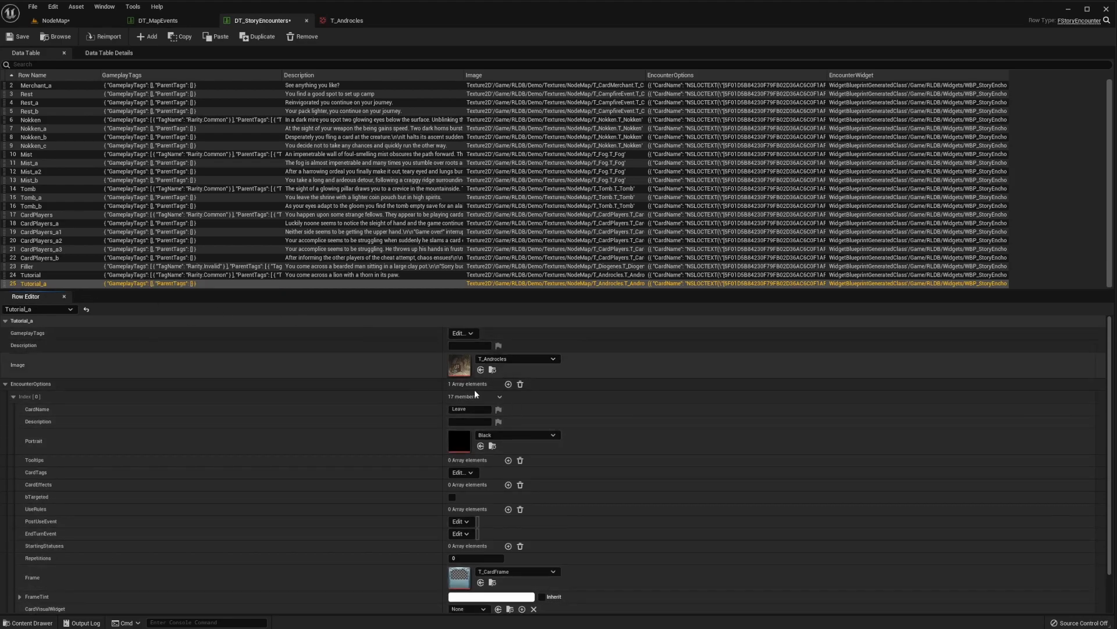
# - Point the Tutorial row's "Remove the thorn" card effect at the Tutorial_a row of DT_StoryEncounters through its UsedData
pyautogui.click(39, 276)
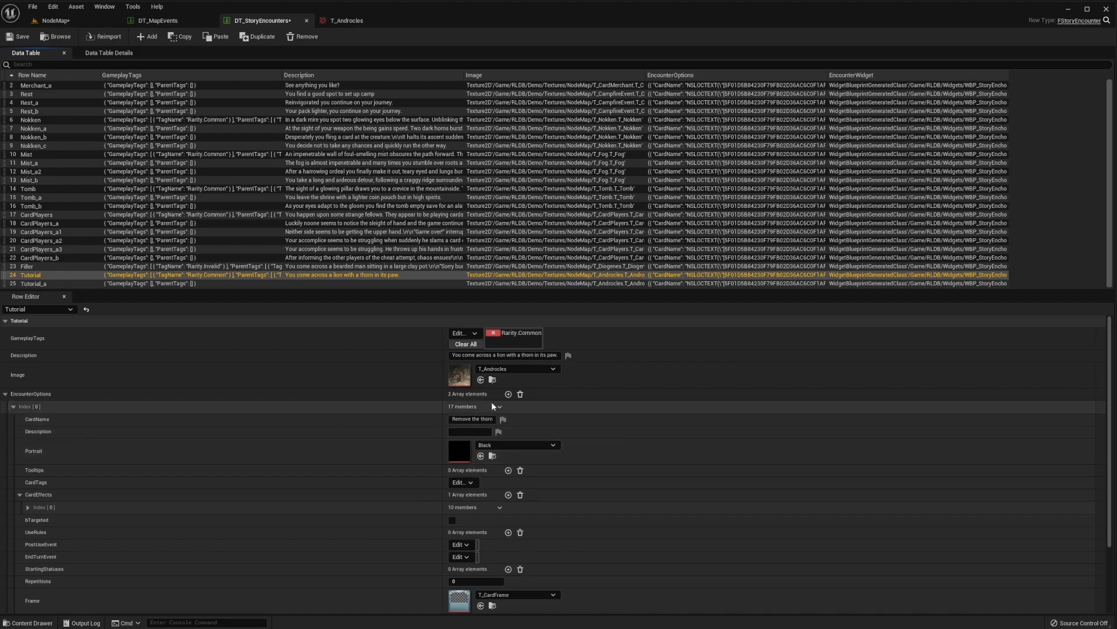
pyautogui.click(27, 507)
pyautogui.scroll(-3, 571, 422)
pyautogui.scroll(-1, 335, 447)
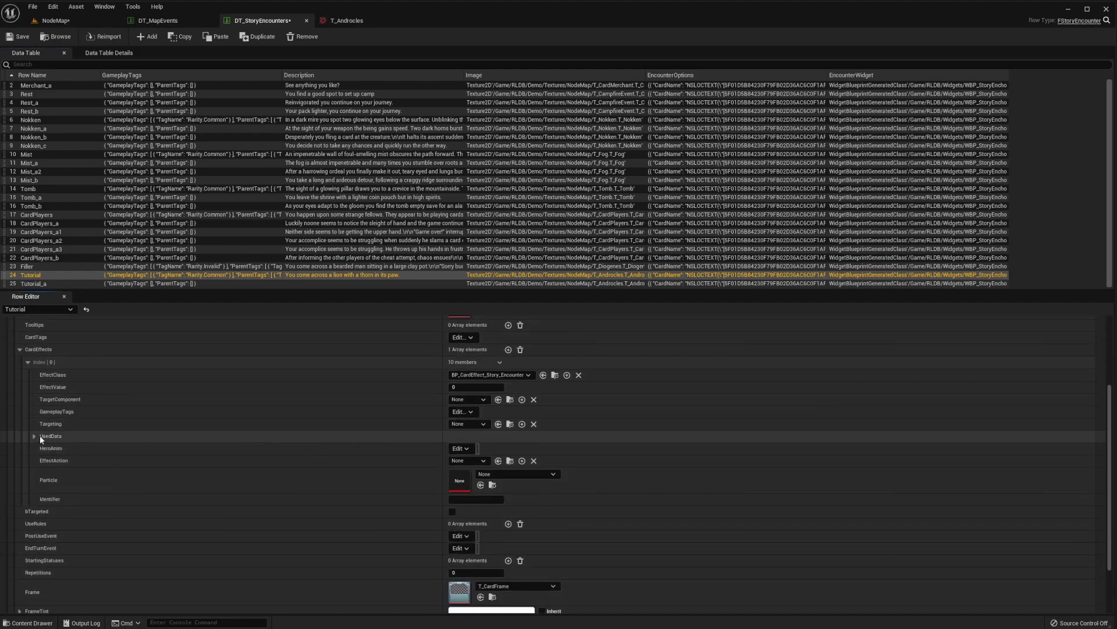
pyautogui.click(34, 436)
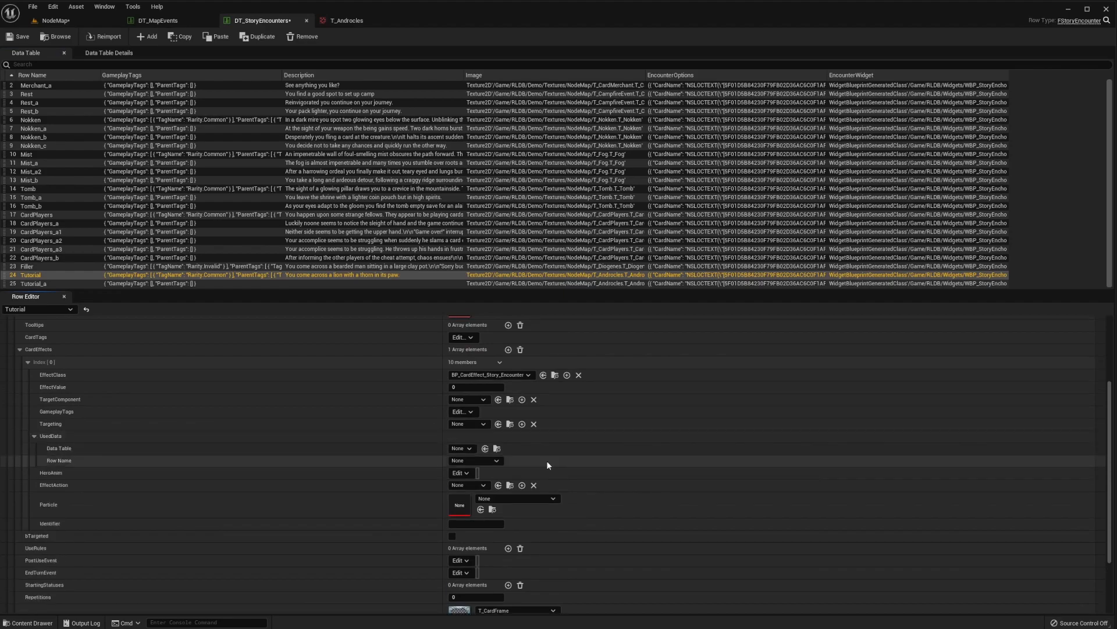
pyautogui.click(461, 448)
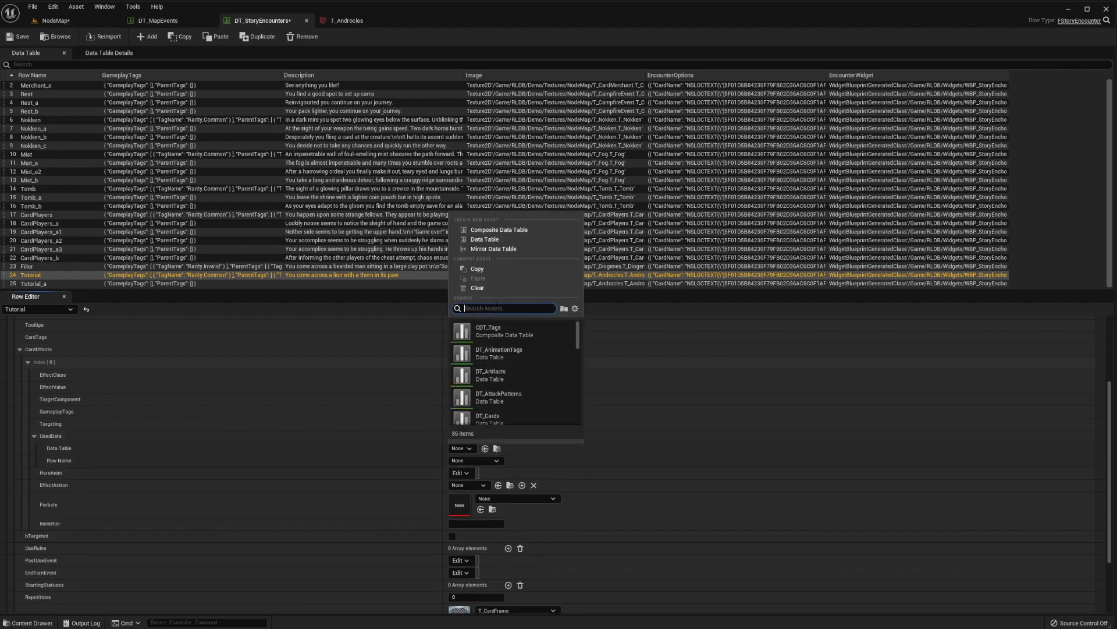
pyautogui.write('story')
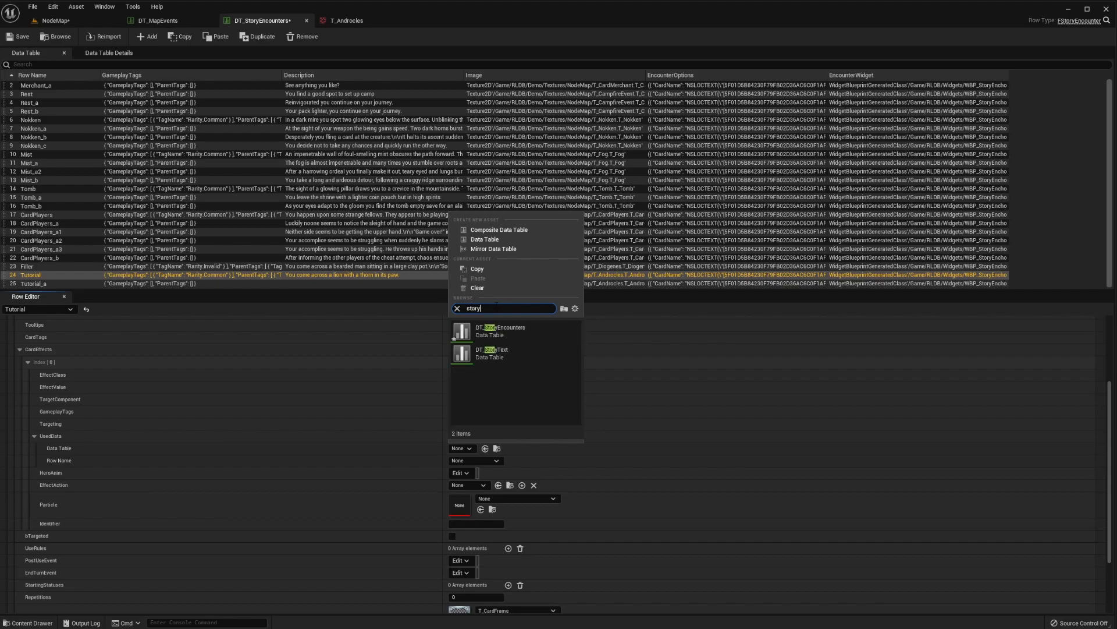
pyautogui.click(512, 331)
pyautogui.click(485, 461)
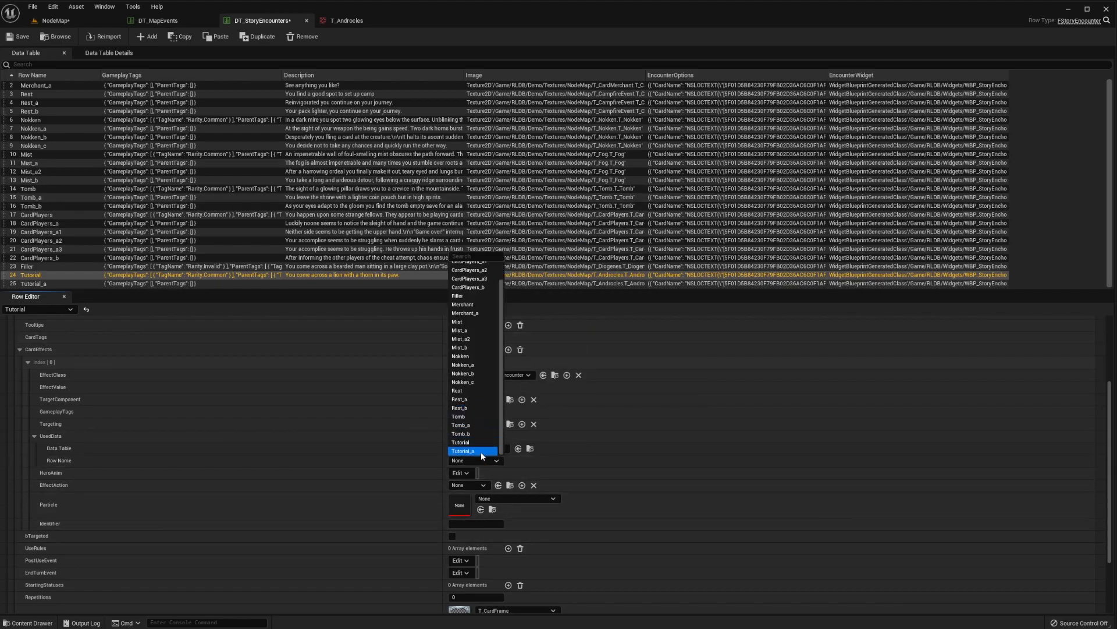
pyautogui.click(480, 452)
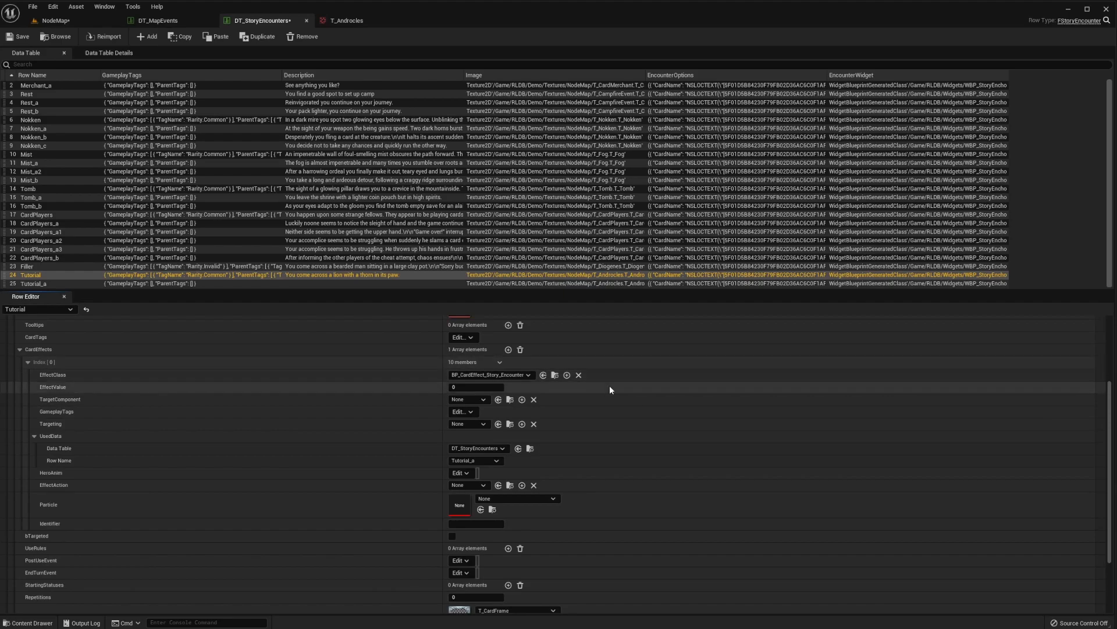
# - Open the BP_CardEffect_Story_Encounter blueprint and examine how its Resolve Card Effect function passes Used Data to Initialize Story Encounter
pyautogui.click(555, 375)
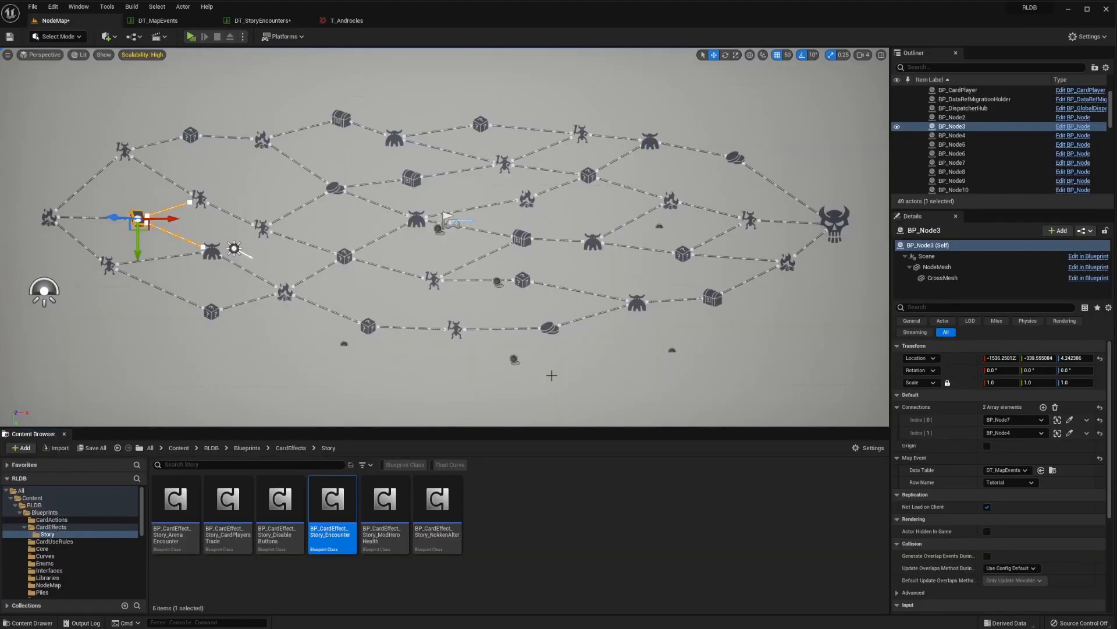
pyautogui.doubleClick(332, 507)
pyautogui.moveTo(304, 210); pyautogui.dragTo(446, 222, button='right')
pyautogui.scroll(2, 441, 237)
pyautogui.moveTo(504, 265); pyautogui.dragTo(463, 187, button='right')
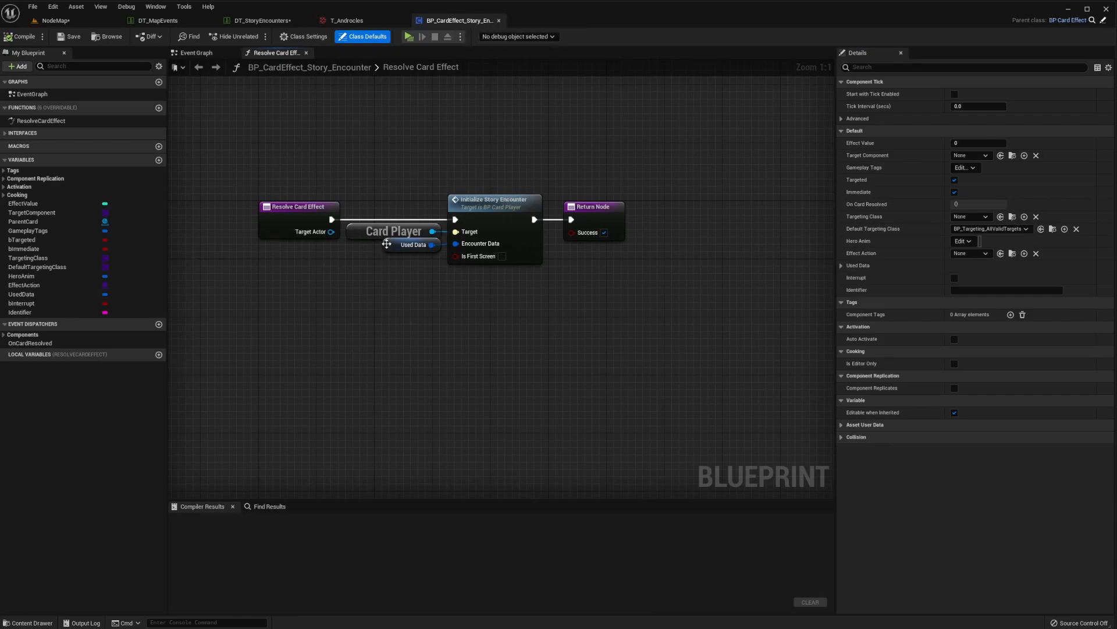
pyautogui.click(387, 244)
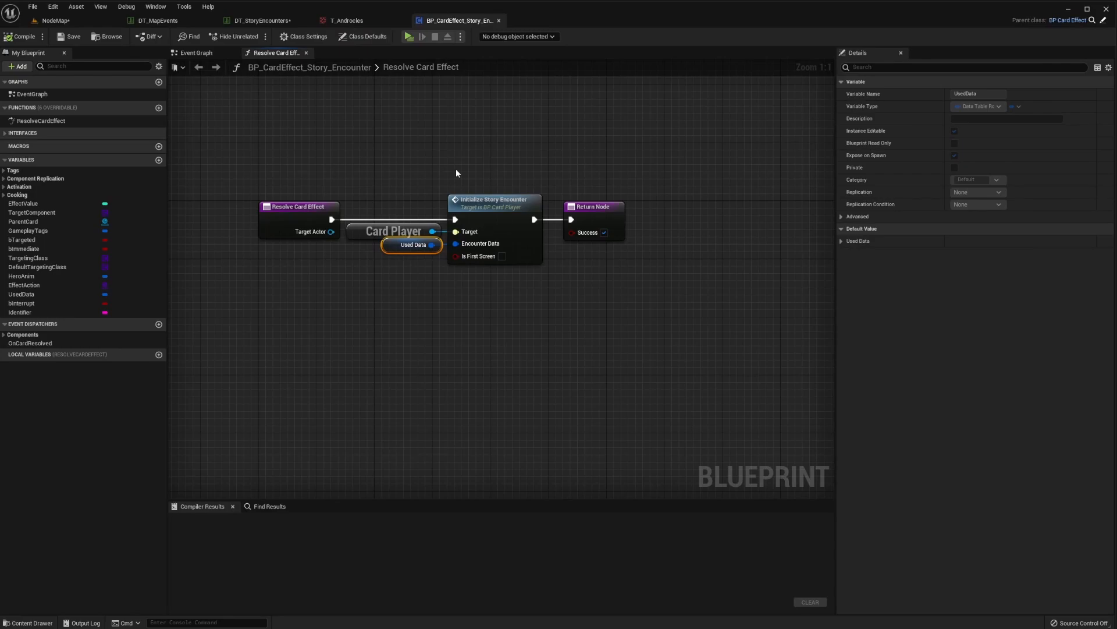
# - Save DT_StoryEncounters and play-test NodeMap, choosing "Remove the thorn" and "Leave" in the Tutorial encounter before ending the session
pyautogui.click(278, 21)
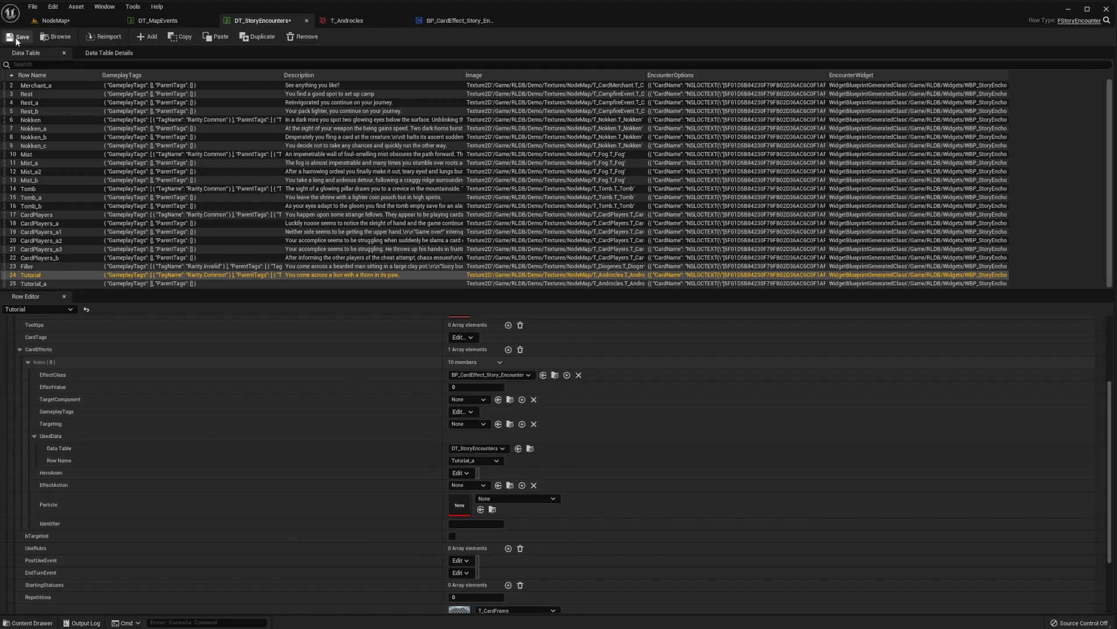
pyautogui.click(61, 21)
pyautogui.click(191, 36)
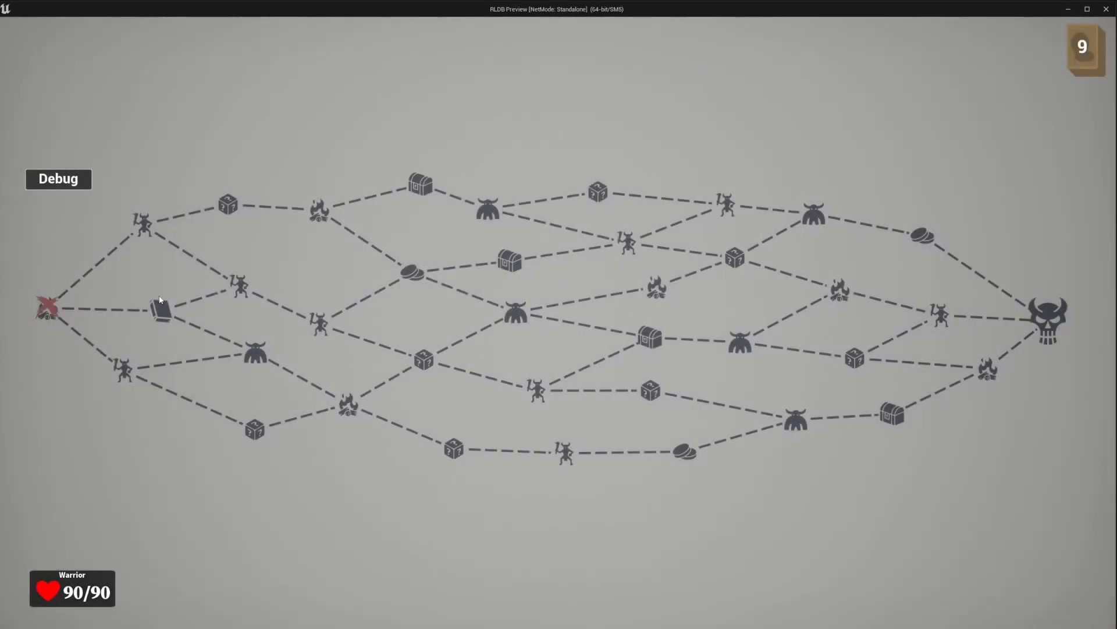
pyautogui.click(161, 312)
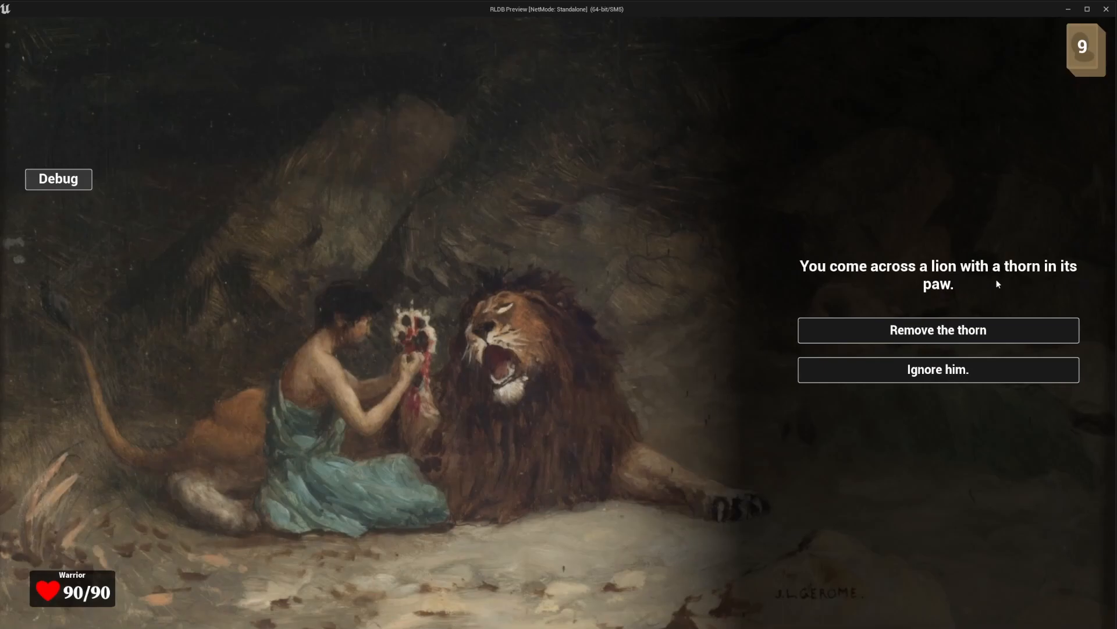
pyautogui.click(950, 338)
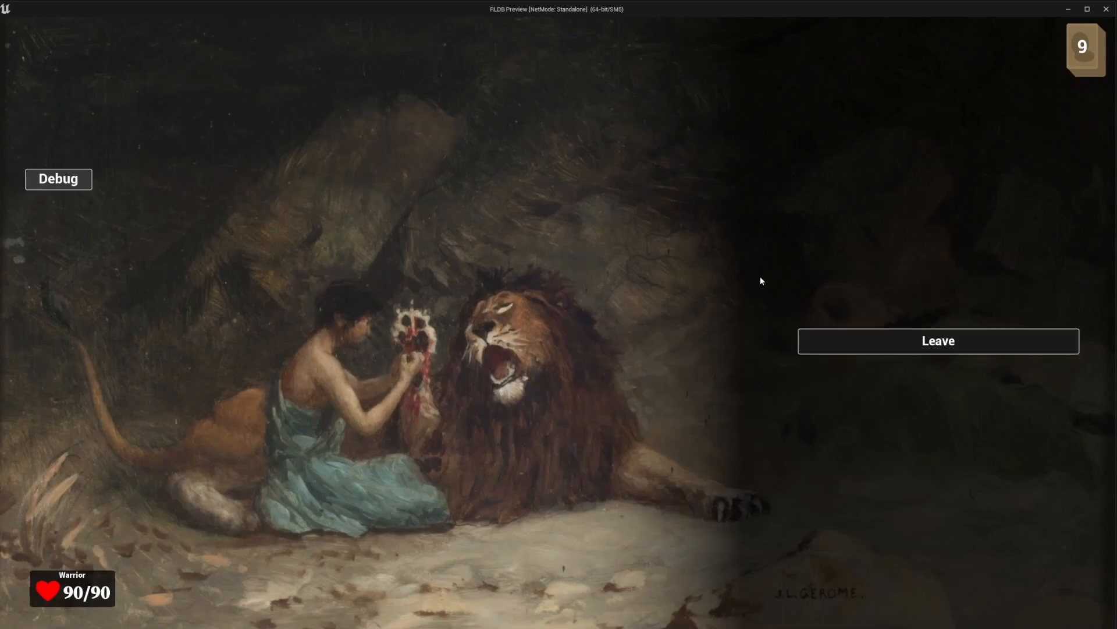
pyautogui.click(949, 344)
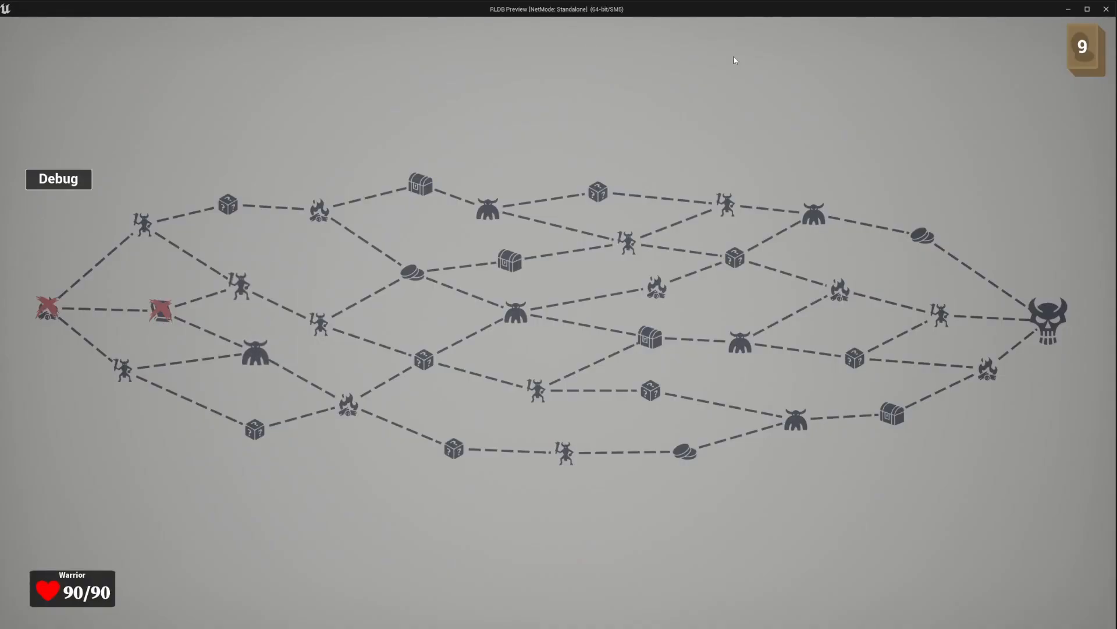
pyautogui.click(1106, 8)
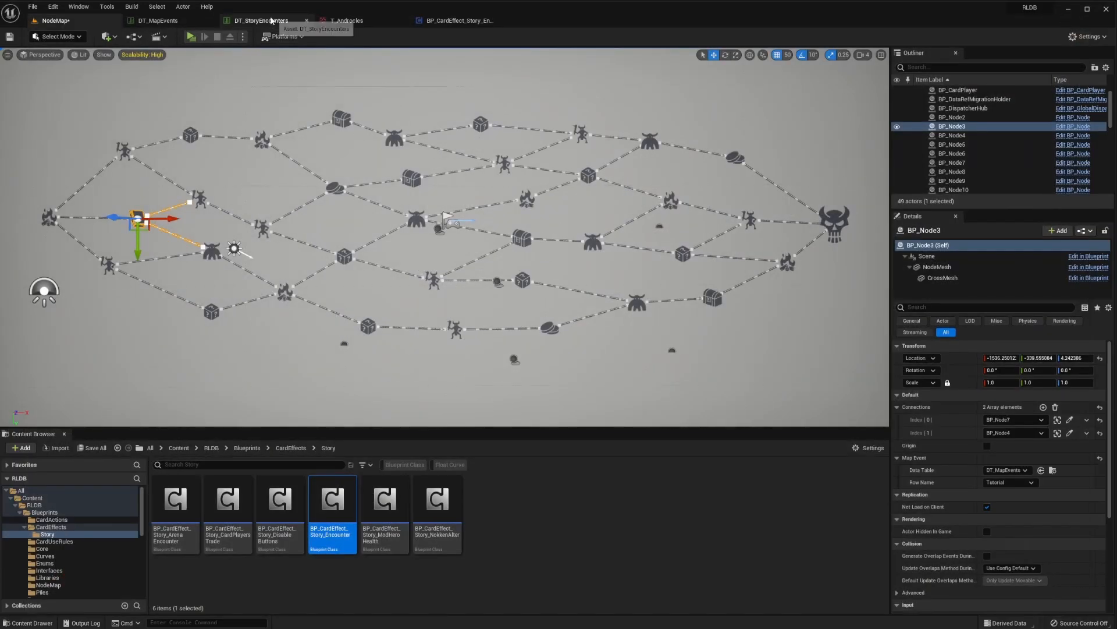
# - Compare the Tutorial_a and Tutorial rows in DT_StoryEncounters and add a second card effect to Tutorial's "Remove the thorn" option
pyautogui.click(262, 21)
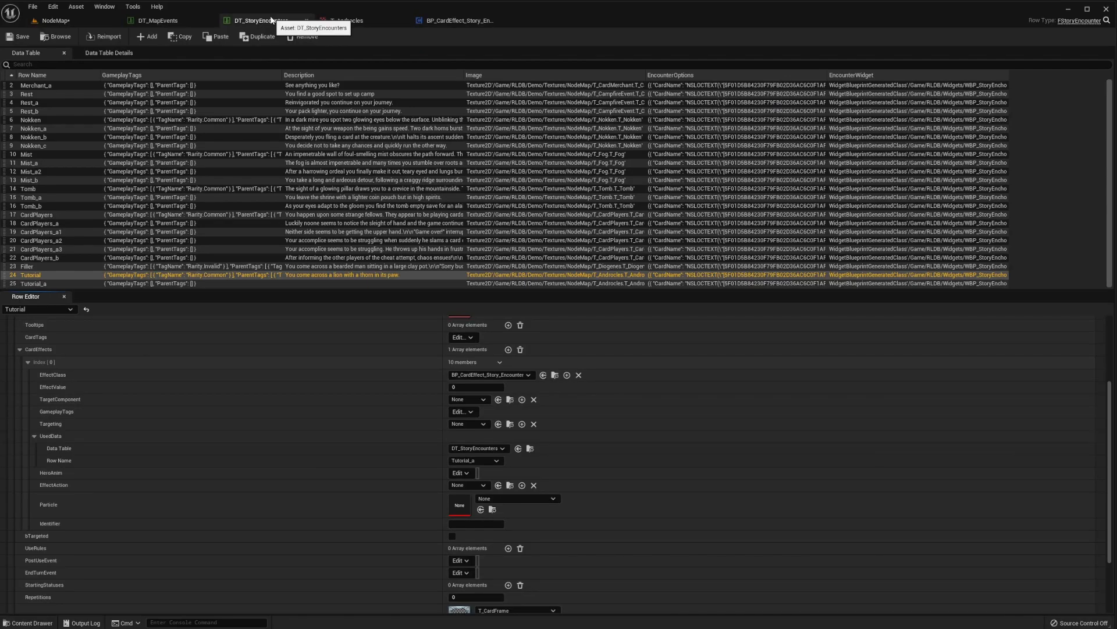
pyautogui.click(65, 285)
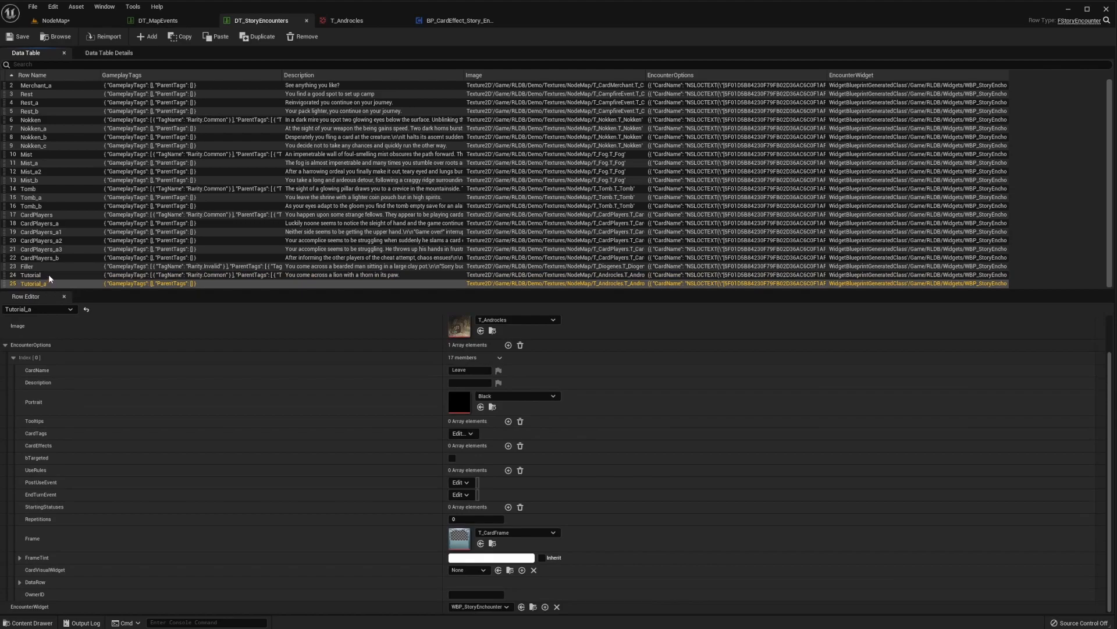
pyautogui.click(48, 274)
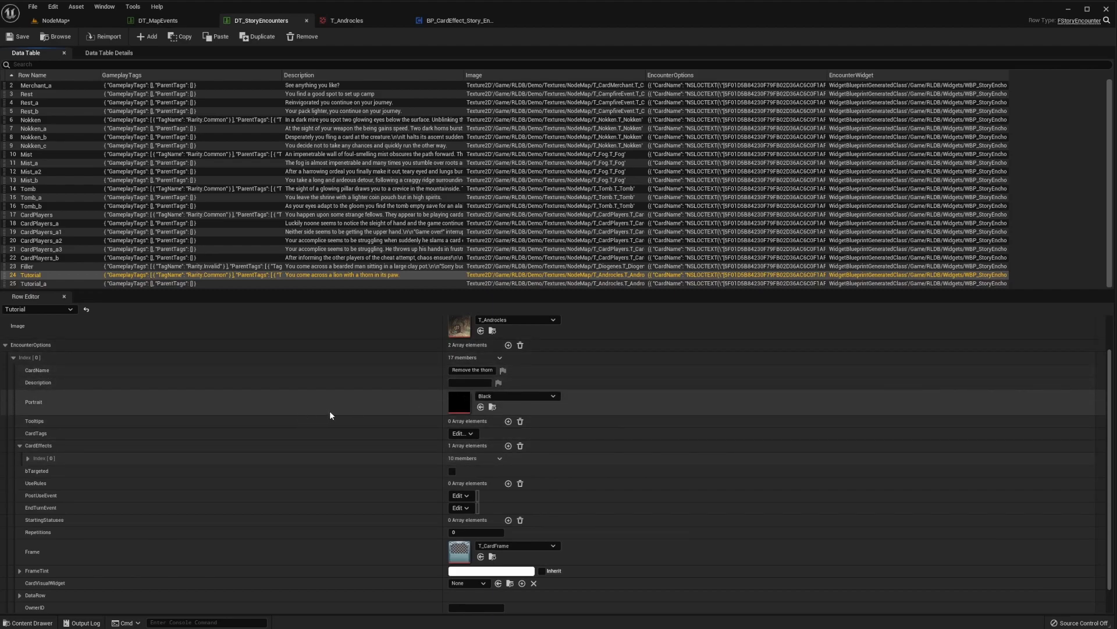
pyautogui.click(51, 284)
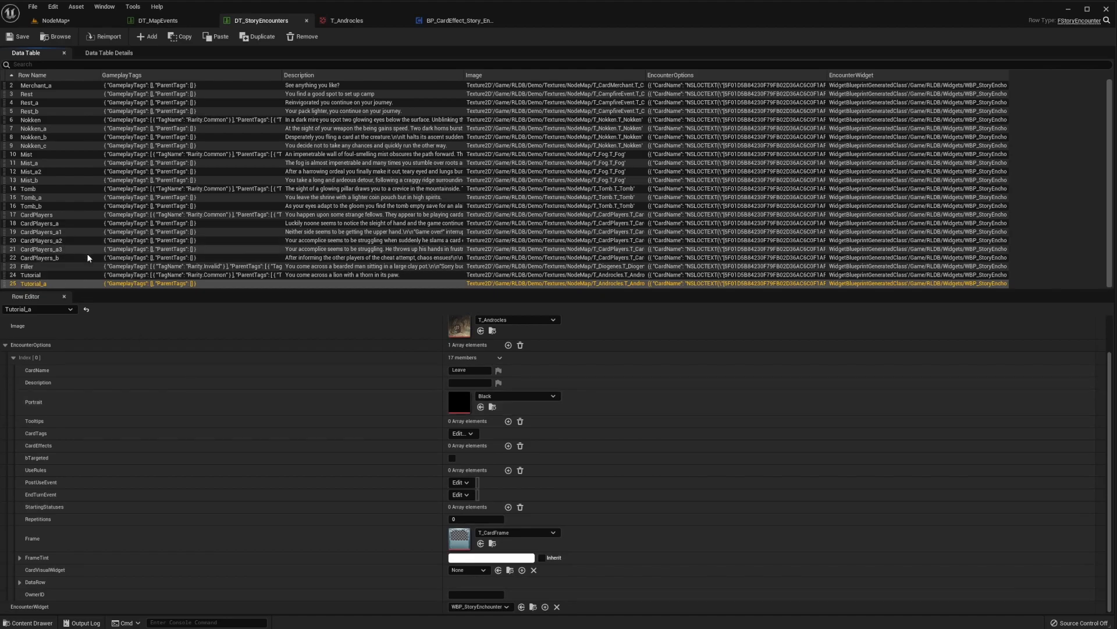
pyautogui.click(50, 276)
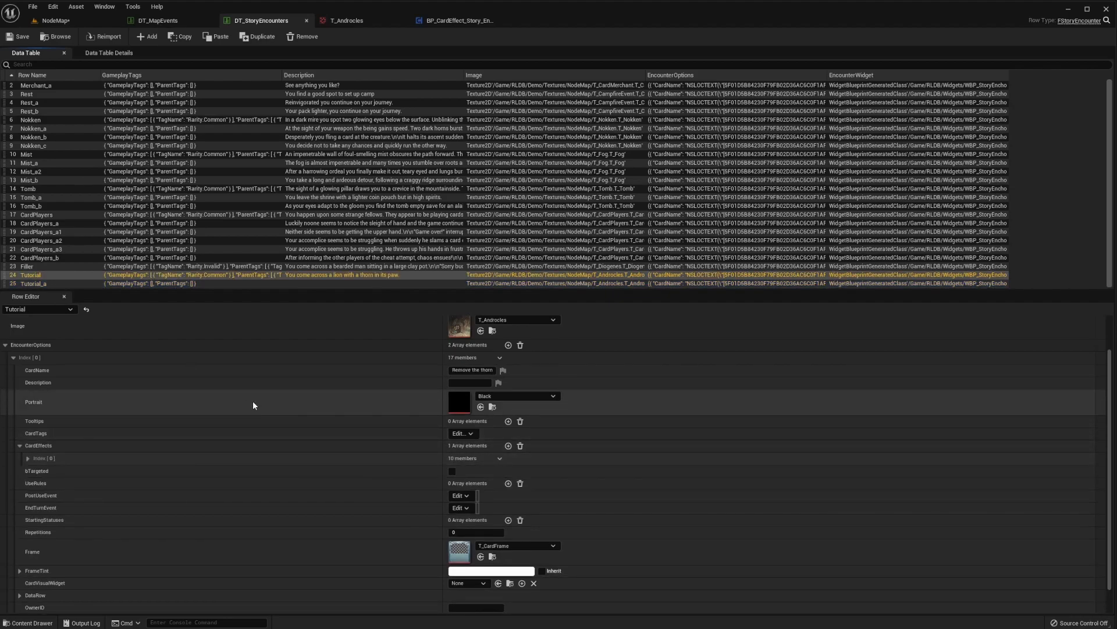
pyautogui.click(27, 458)
pyautogui.scroll(-1, 288, 447)
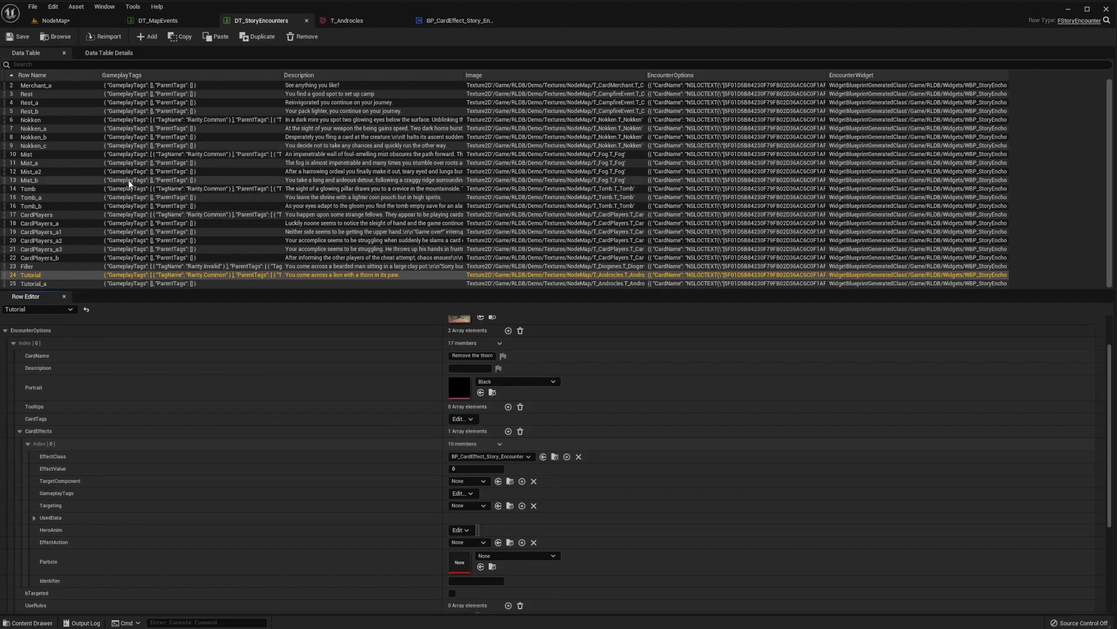
# - Copy the first card effect of the Tomb row's "[50 Coins] Lay an offering by the shrine" option
pyautogui.click(36, 188)
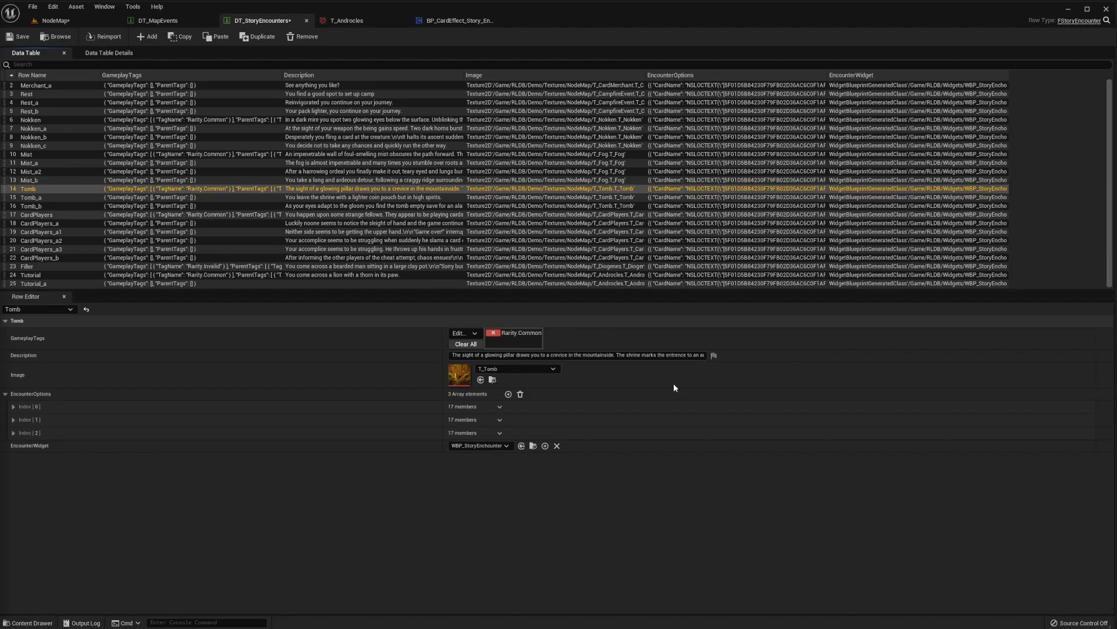
pyautogui.click(13, 406)
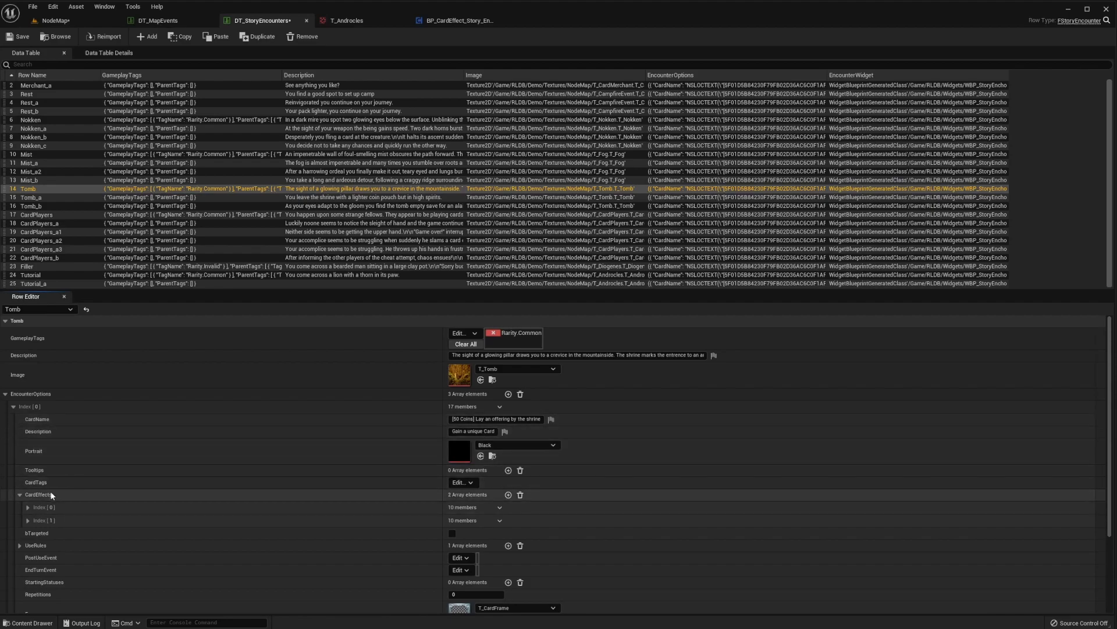
pyautogui.click(28, 507)
pyautogui.scroll(-3, 36, 506)
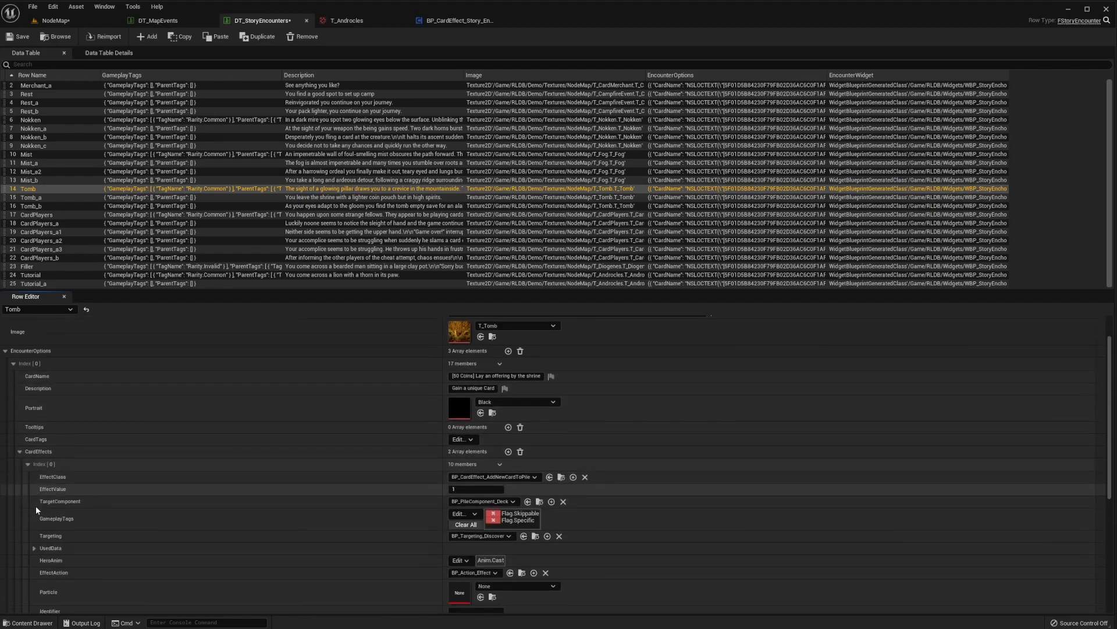
pyautogui.scroll(-3, 493, 458)
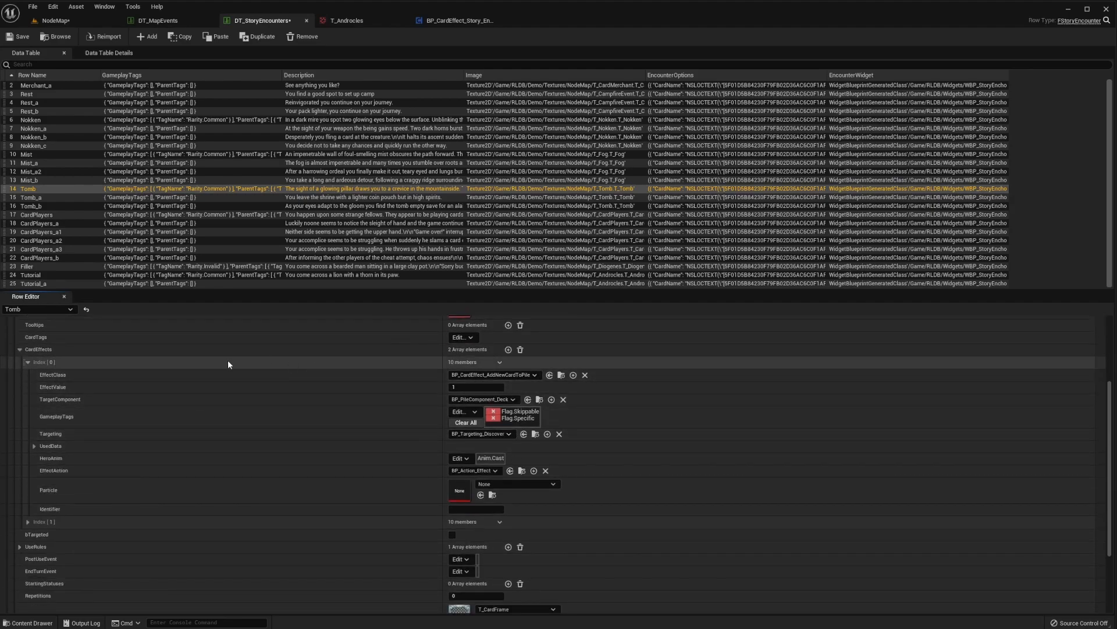
pyautogui.rightClick(47, 362)
pyautogui.click(81, 405)
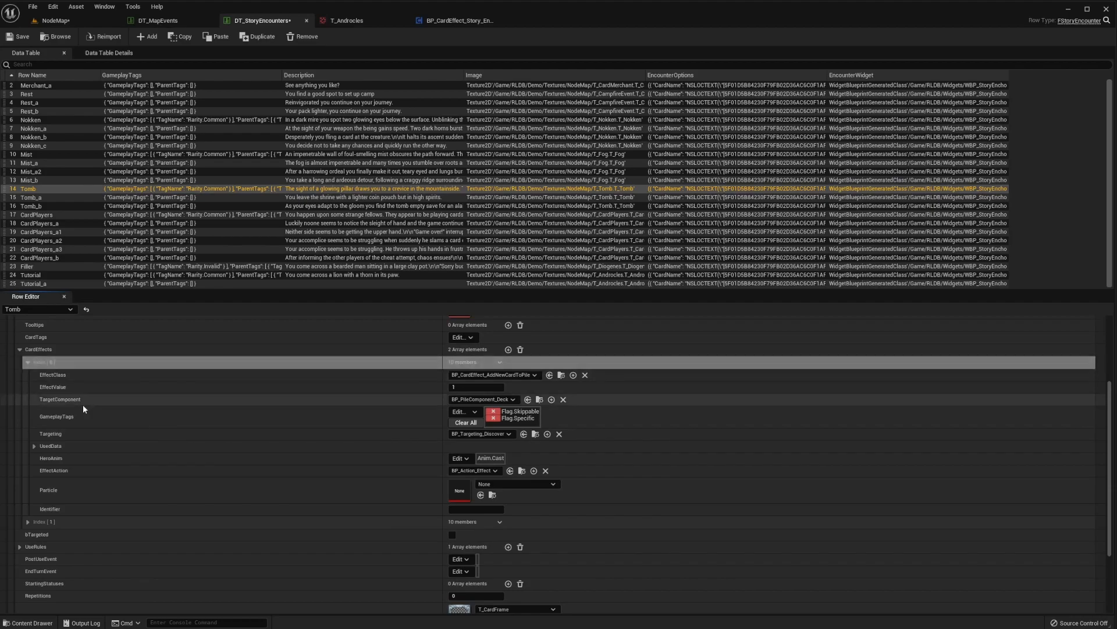
# - Examine the encounter options of the Tutorial_a and Tutorial rows, including the "Ignore him." option
pyautogui.click(46, 284)
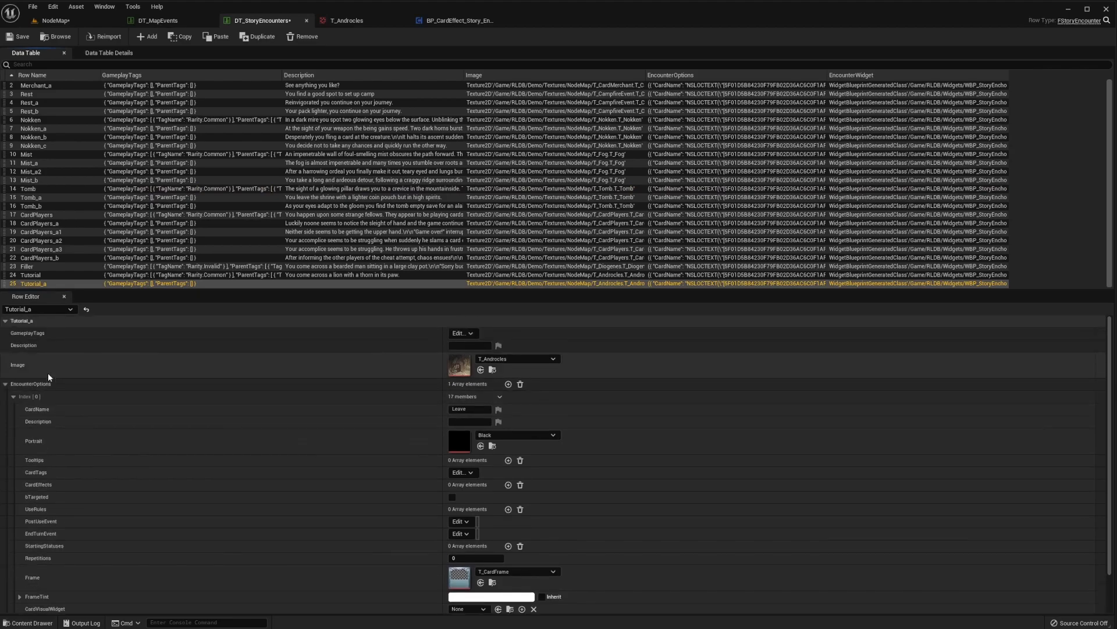
pyautogui.click(32, 275)
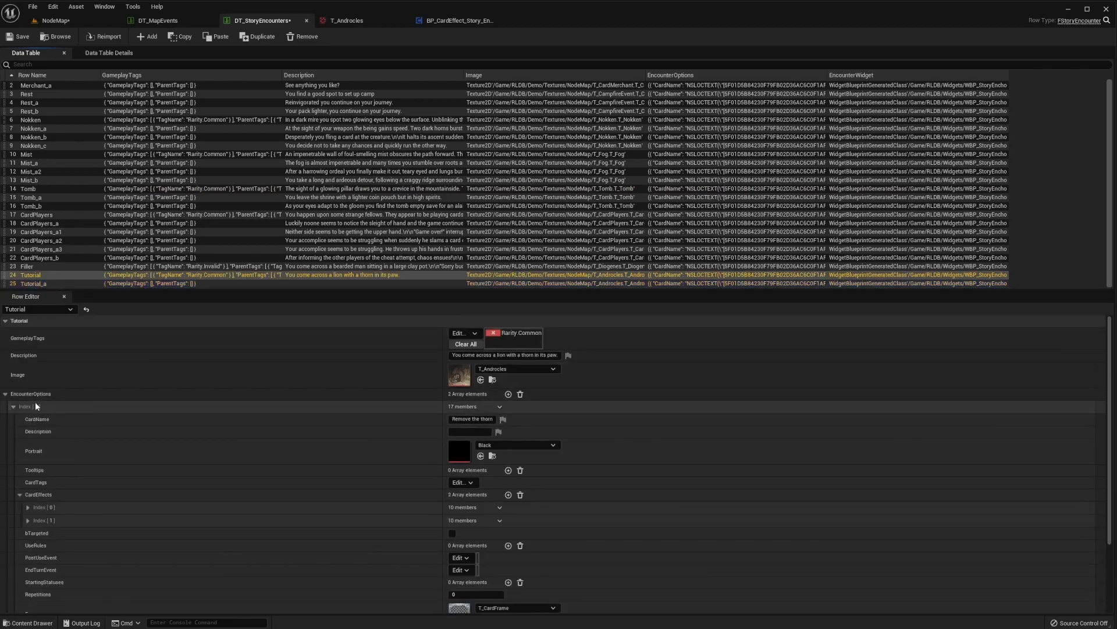
pyautogui.scroll(-3, 36, 401)
pyautogui.scroll(2, 36, 402)
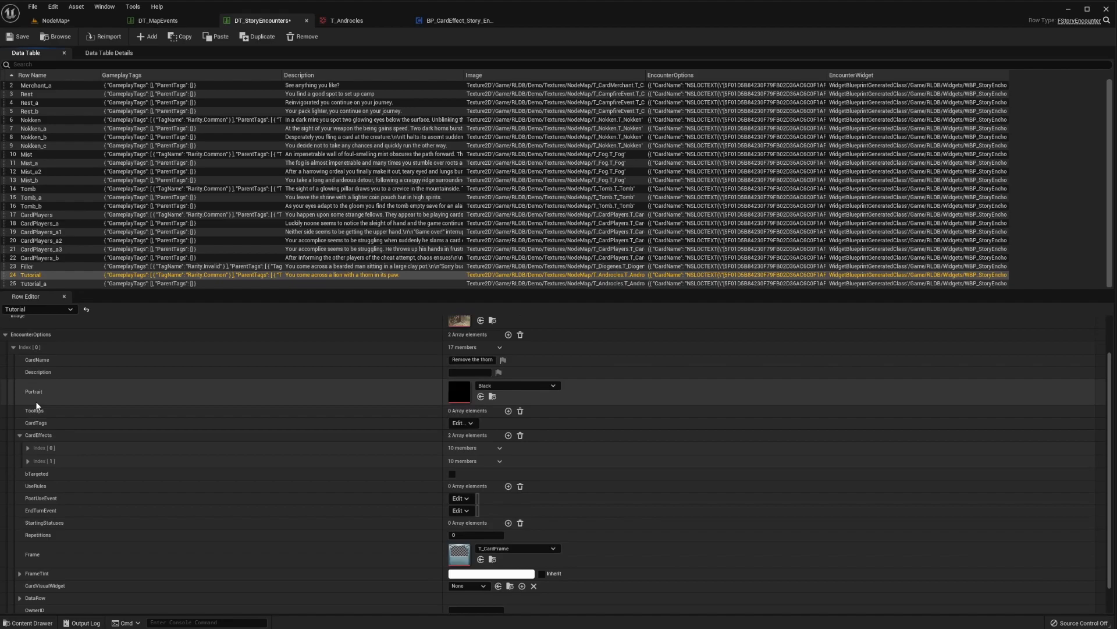
pyautogui.scroll(-2, 36, 402)
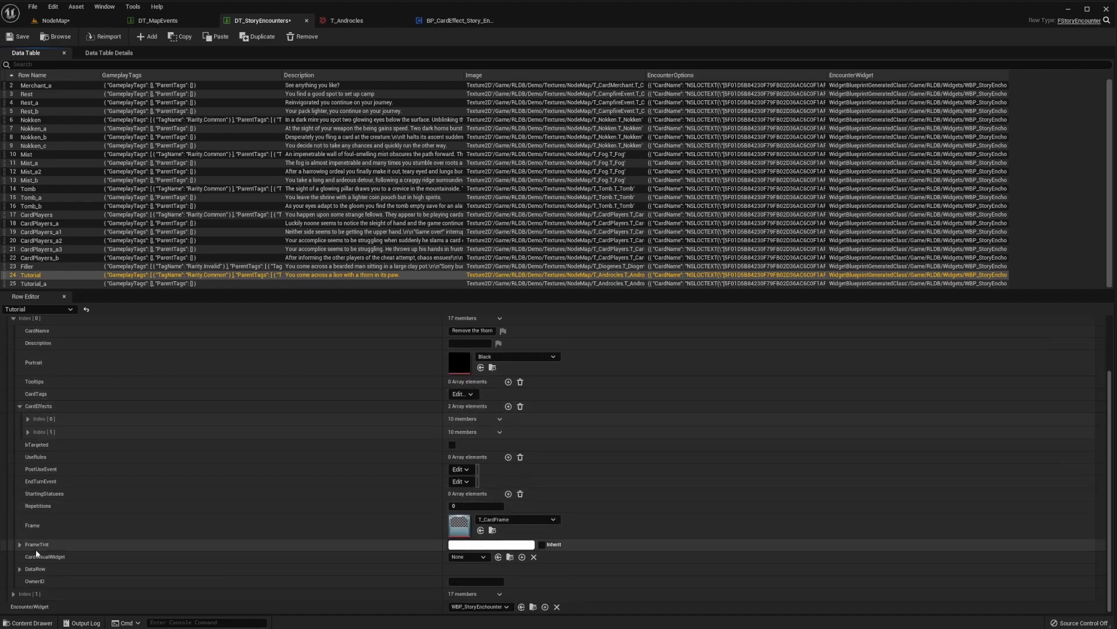
pyautogui.click(13, 594)
pyautogui.scroll(-3, 98, 529)
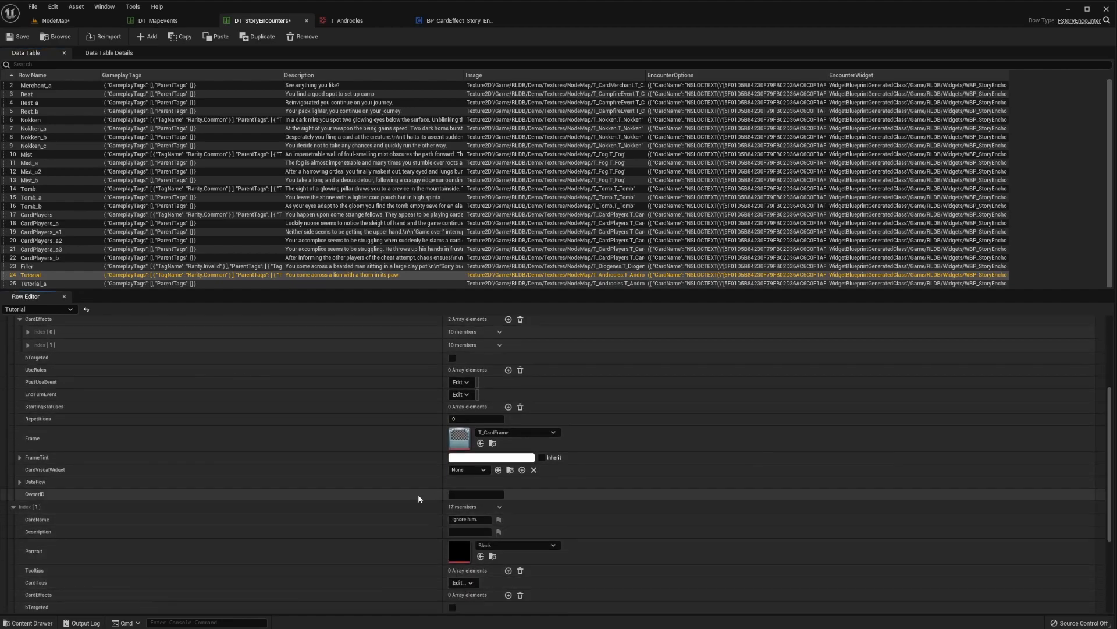
pyautogui.scroll(4, 124, 506)
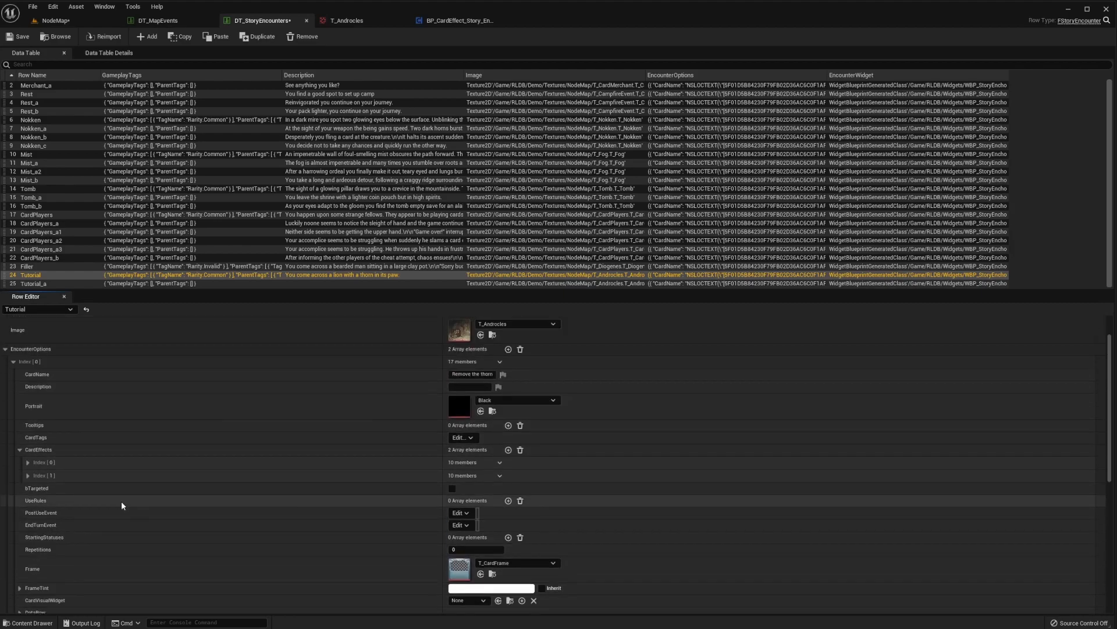
# - Paste the copied Tomb card effect into the second card effect of Tutorial's "Remove the thorn" option and expand its settings
pyautogui.click(28, 462)
pyautogui.click(30, 459)
pyautogui.click(28, 475)
pyautogui.click(28, 475)
pyautogui.rightClick(43, 475)
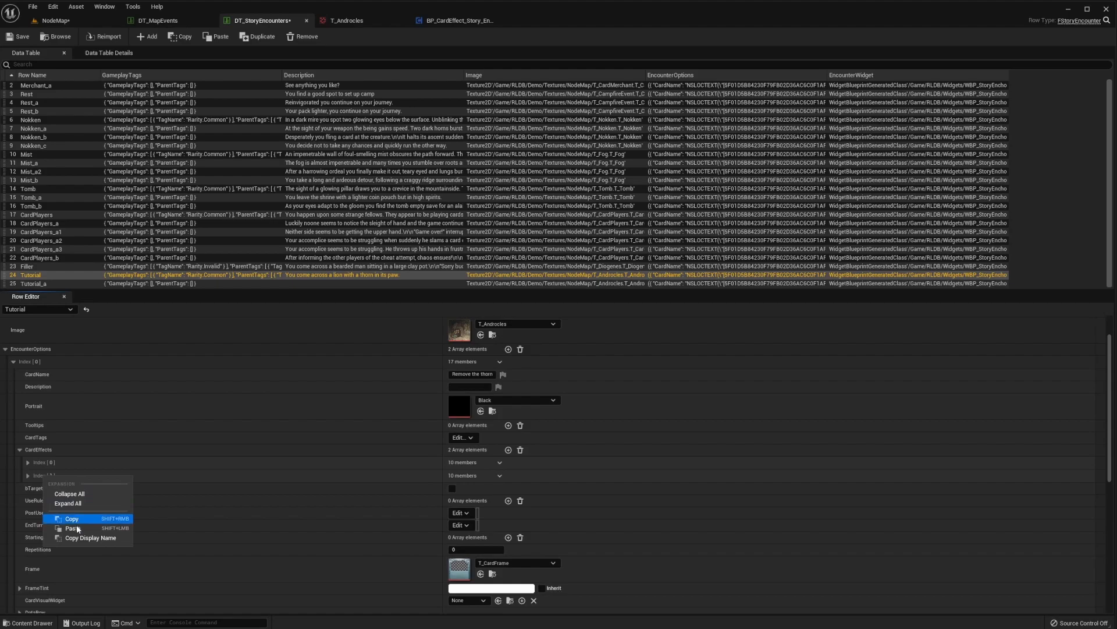
pyautogui.click(73, 528)
pyautogui.click(28, 475)
pyautogui.scroll(-3, 30, 473)
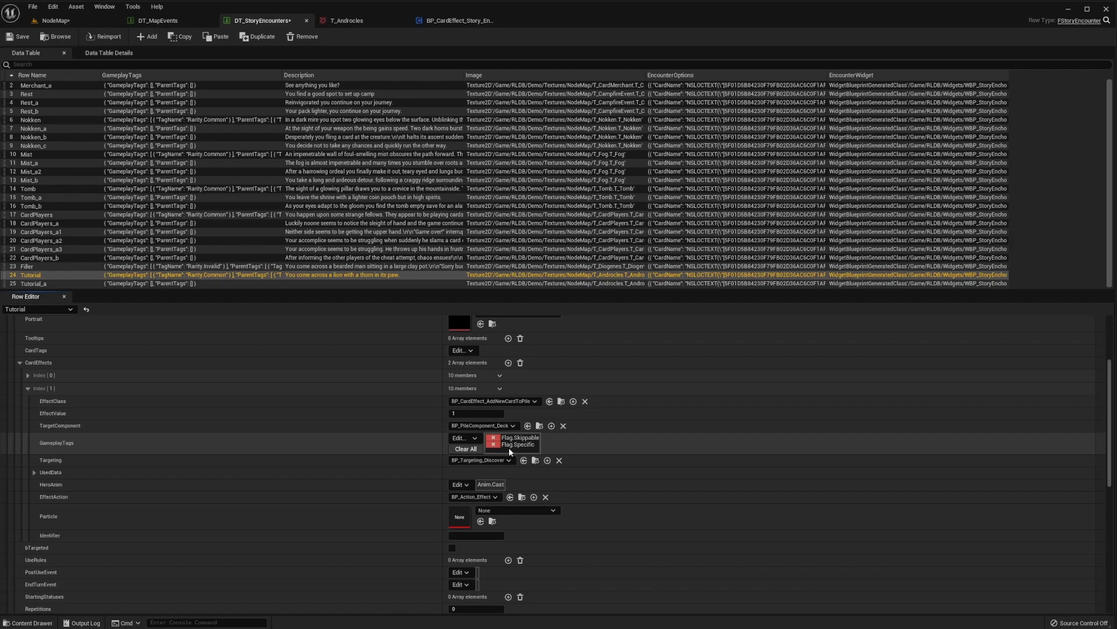
# - Set the UsedData row of the second "Remove the thorn" card effect to Frenzy from DT_Cards
pyautogui.click(35, 472)
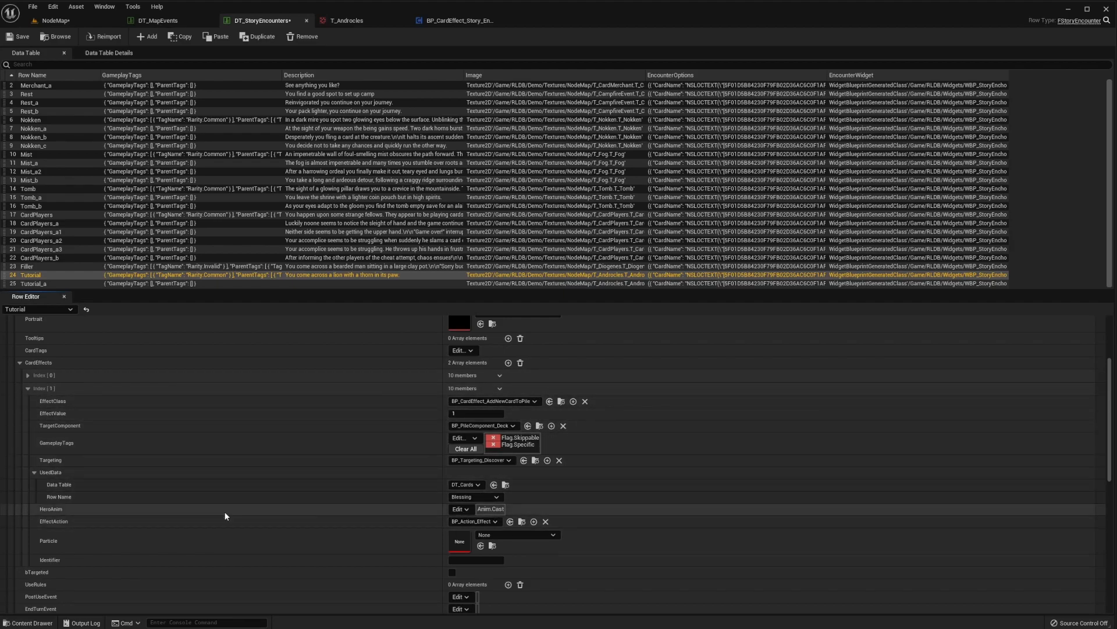
pyautogui.click(465, 497)
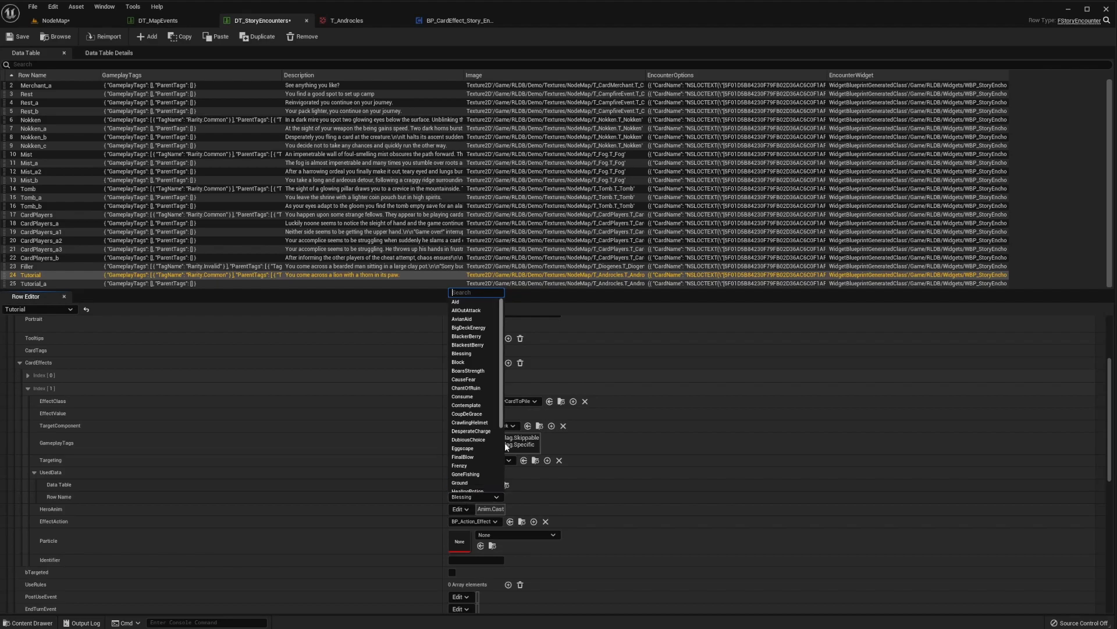
pyautogui.moveTo(500, 349); pyautogui.dragTo(509, 382)
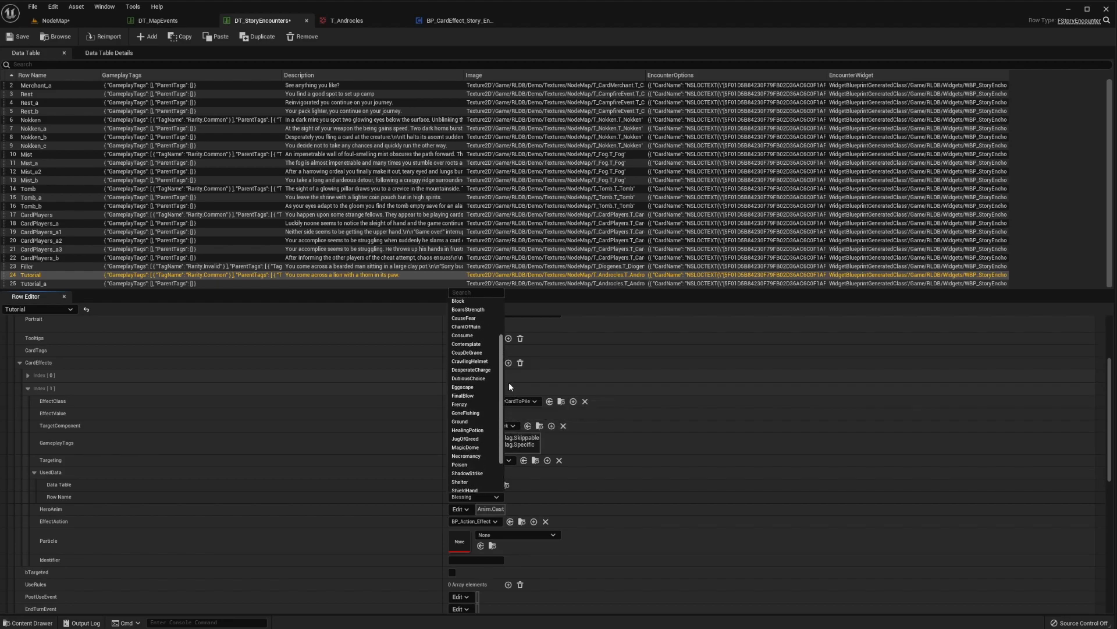
pyautogui.click(476, 400)
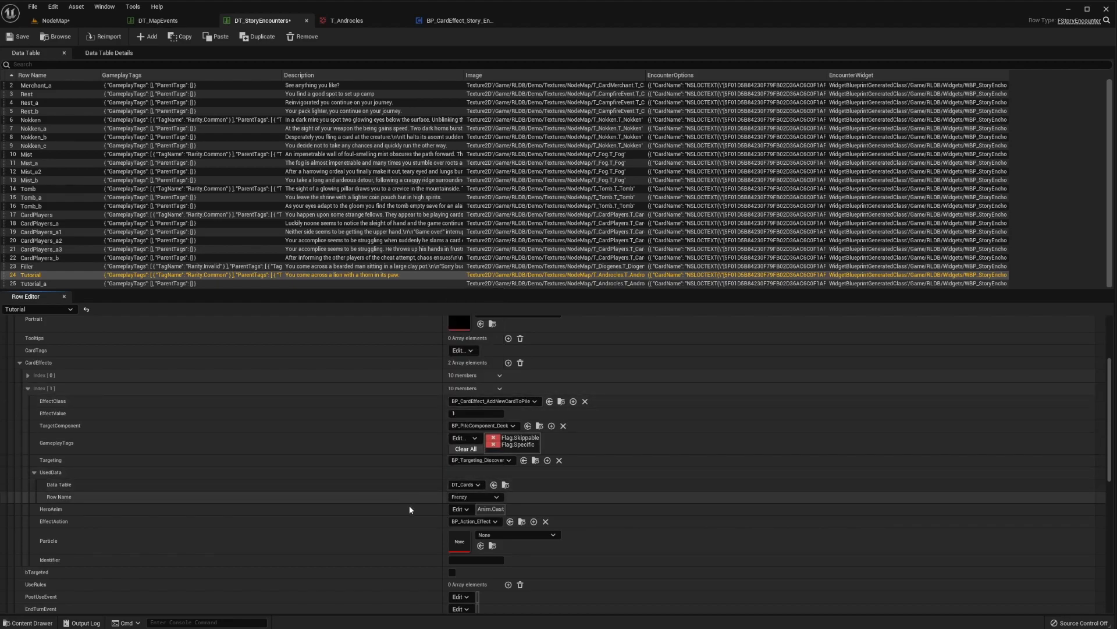
# - Save the data table, play NodeMap, enter the Tutorial encounter and choose "Remove the thorn" to test the granted card
pyautogui.click(22, 36)
pyautogui.click(55, 20)
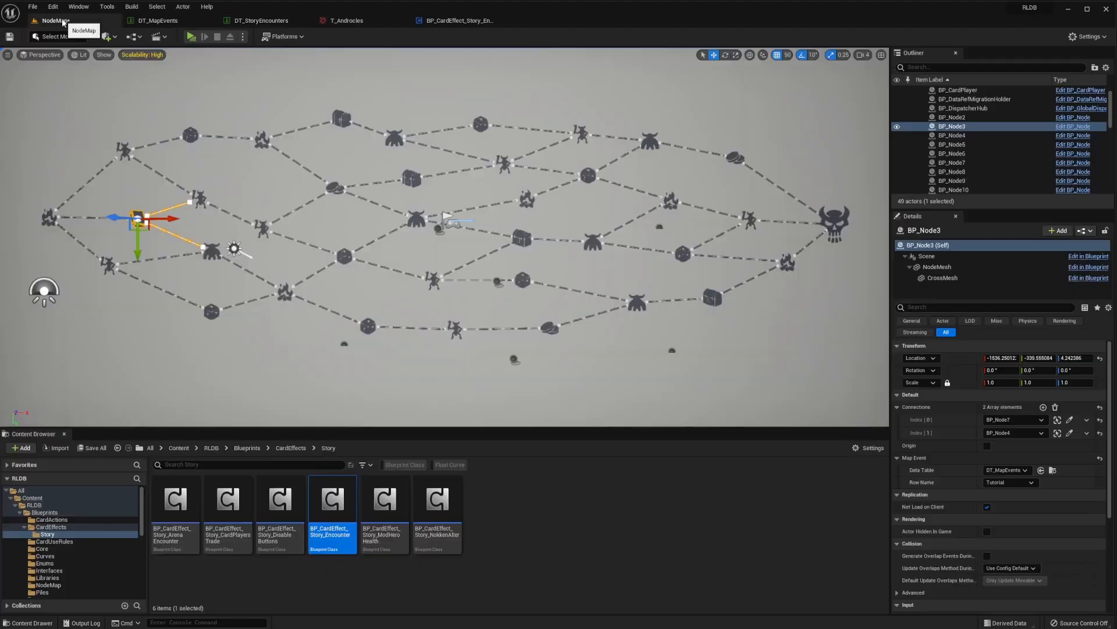
pyautogui.click(195, 40)
pyautogui.click(162, 310)
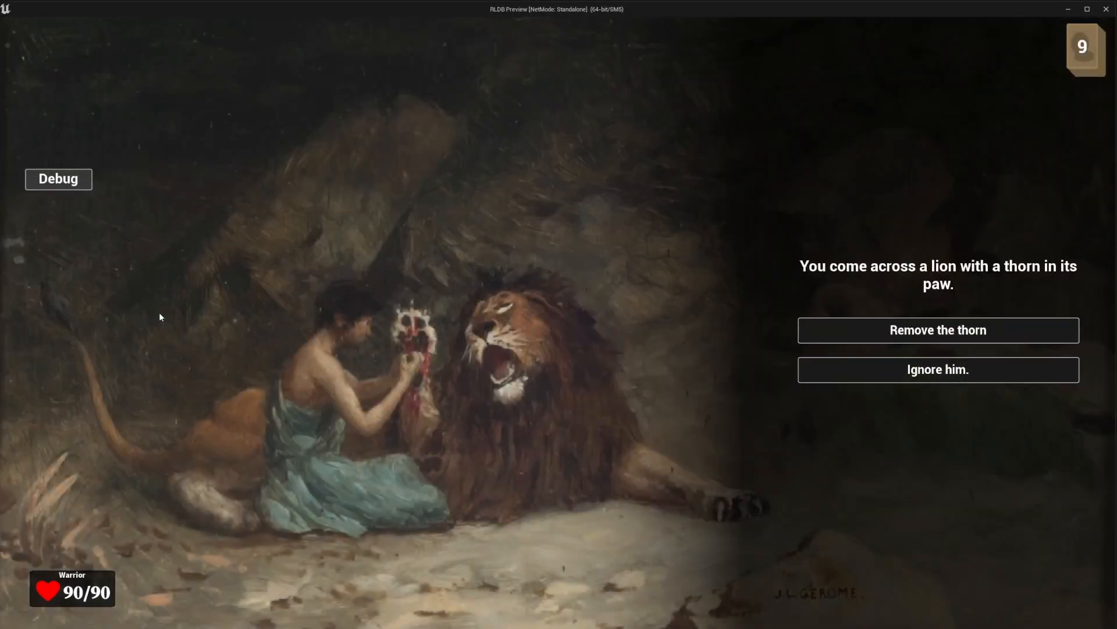
pyautogui.click(869, 329)
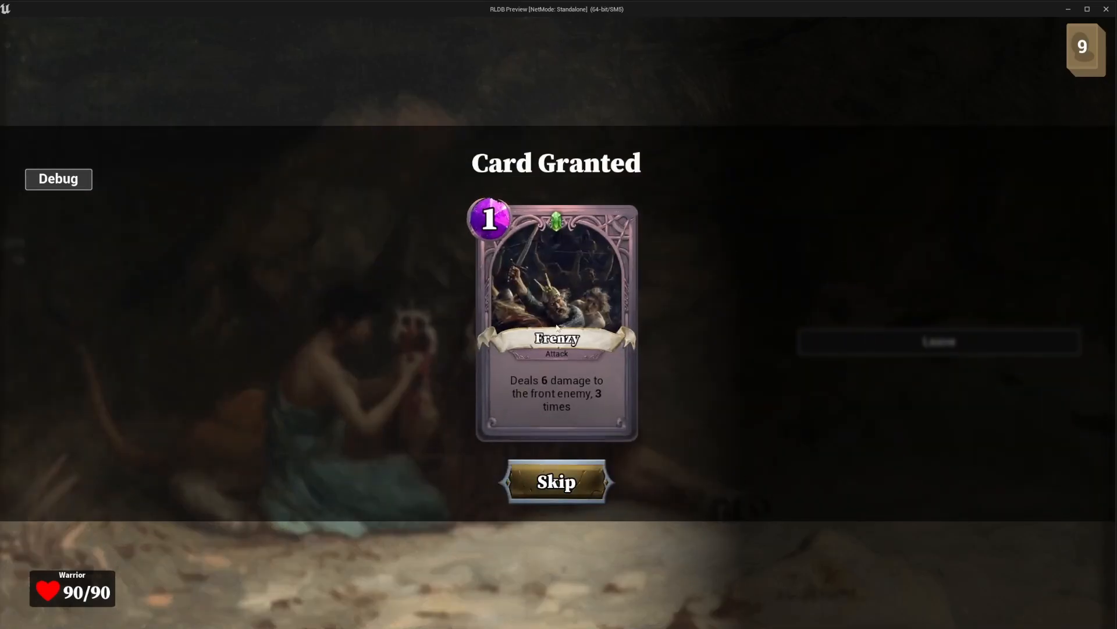
# - Take the granted Frenzy card, leave the encounter for the node map and close the game preview
pyautogui.click(594, 295)
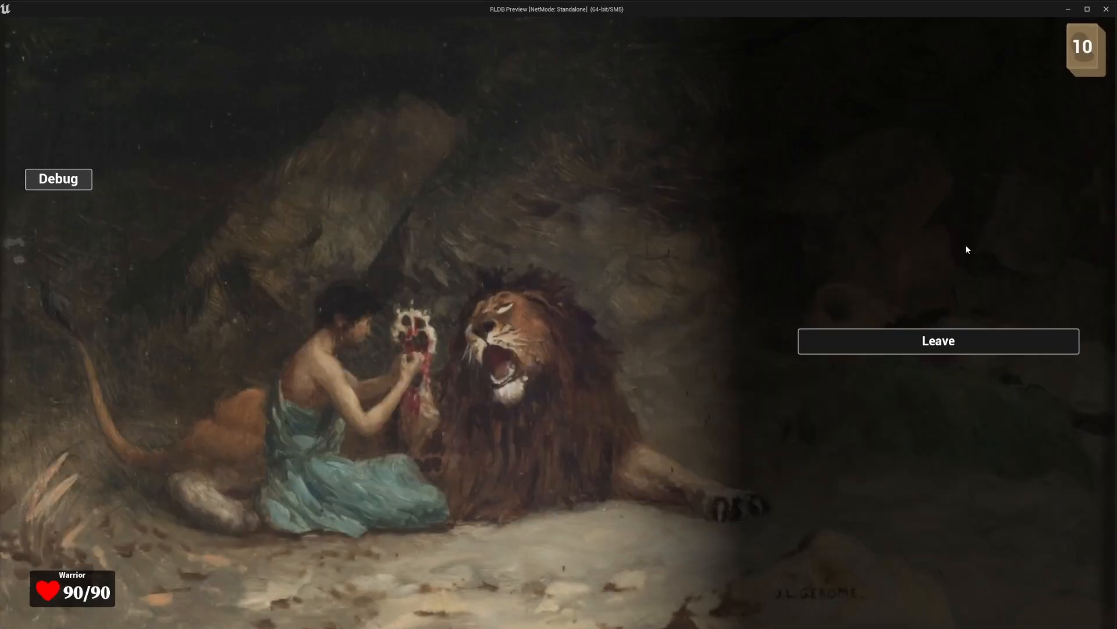
pyautogui.click(958, 341)
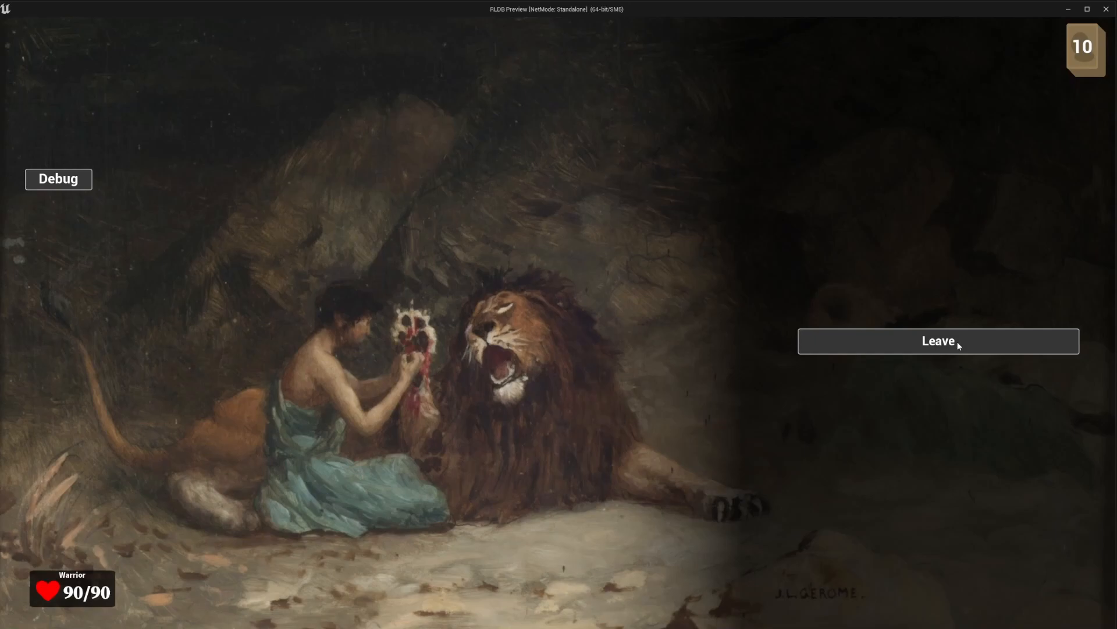
pyautogui.click(955, 342)
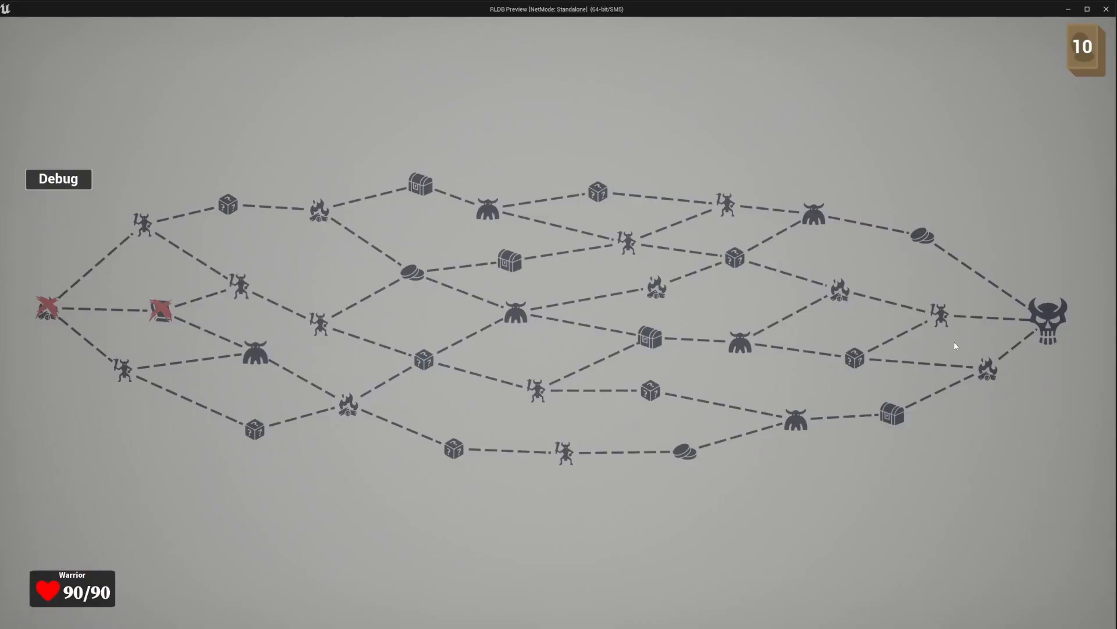
pyautogui.click(1112, 9)
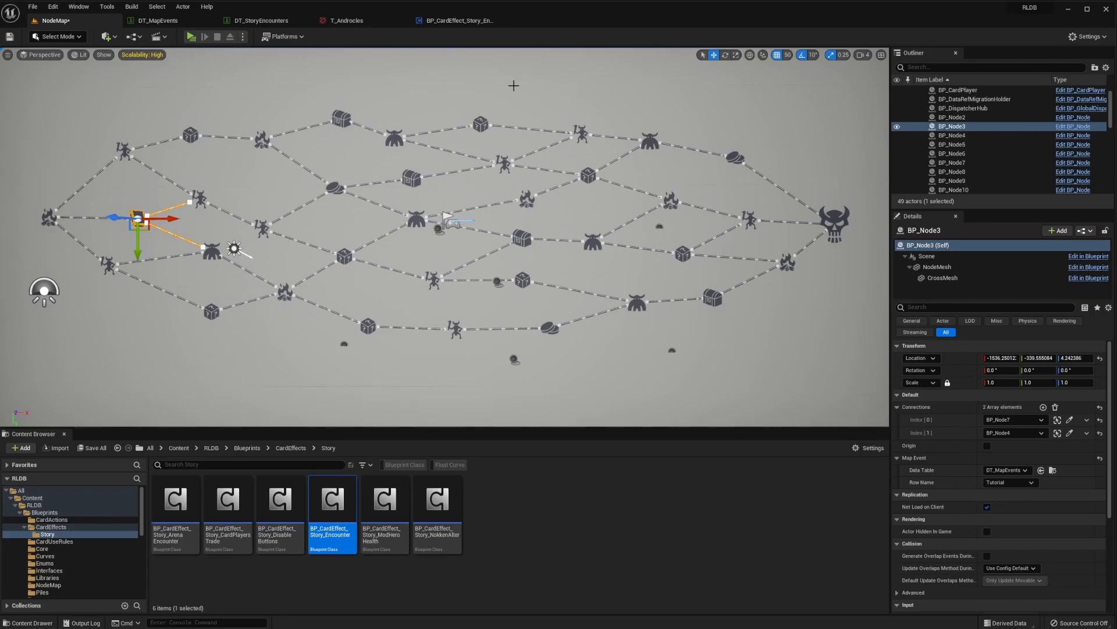
# - In DT_StoryEncounters, set the Tutorial_a row's description to "The lion thanks you and offers you a reward."
pyautogui.click(264, 21)
pyautogui.click(72, 282)
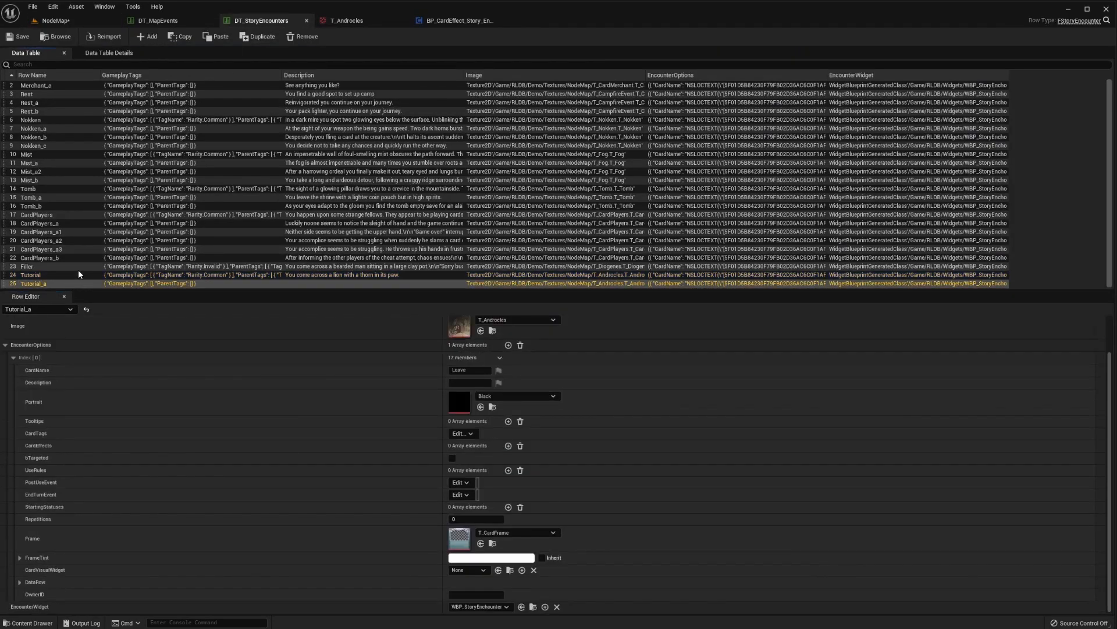
pyautogui.click(469, 345)
pyautogui.write('The li')
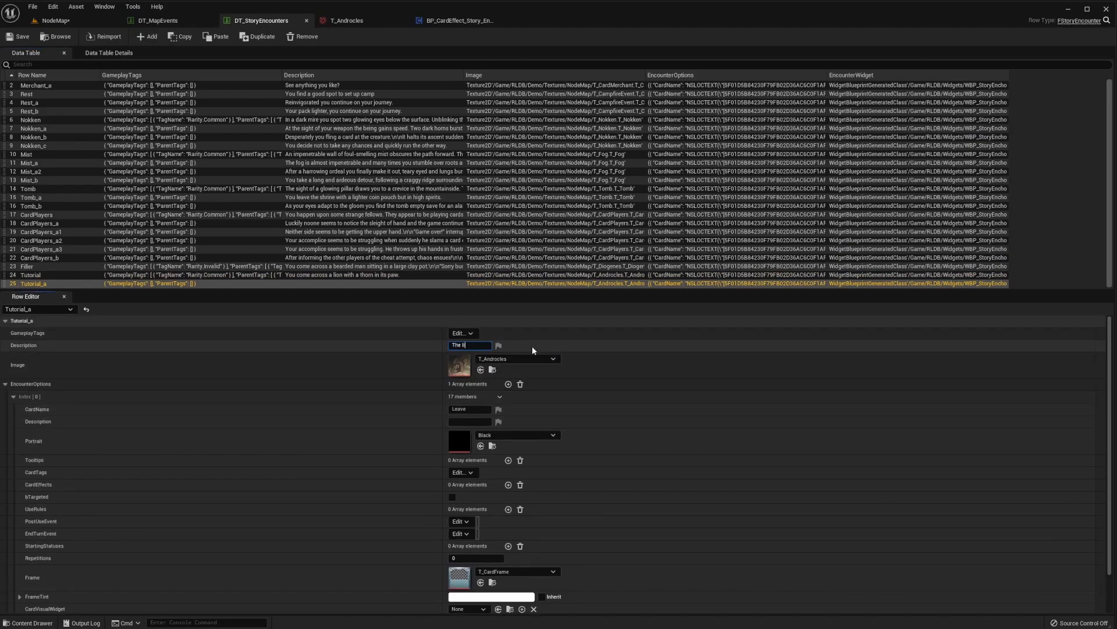
pyautogui.write('on thanks you and offers you a reward.')
pyautogui.press('Return')
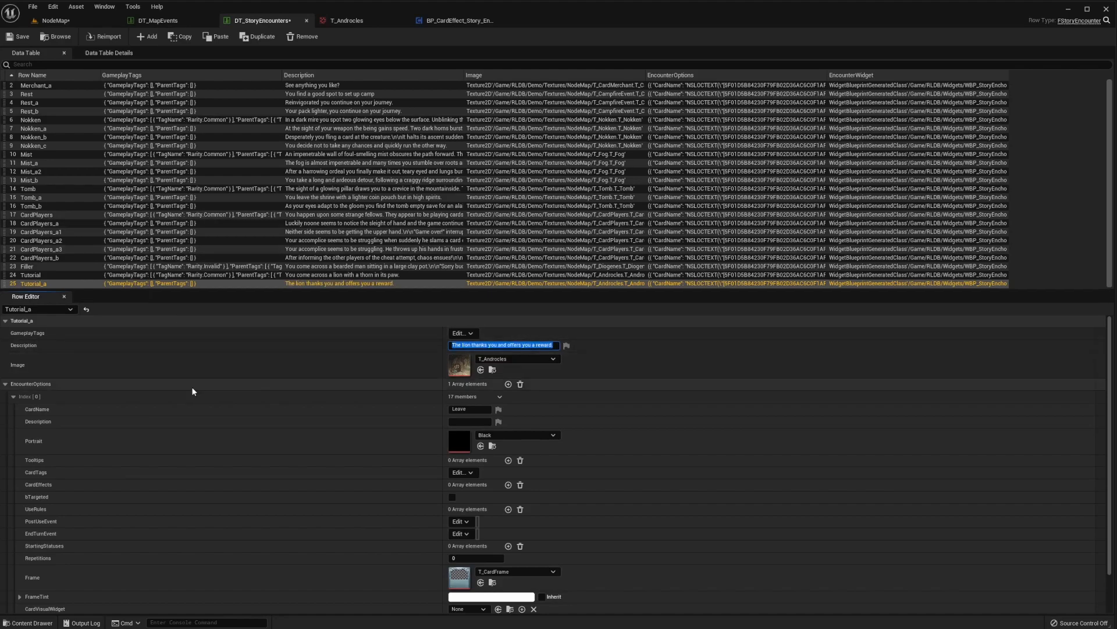
# - Copy the second card effect, which grants the card, from Tutorial's "Remove the thorn" option and delete it there
pyautogui.click(78, 274)
pyautogui.scroll(-3, 93, 378)
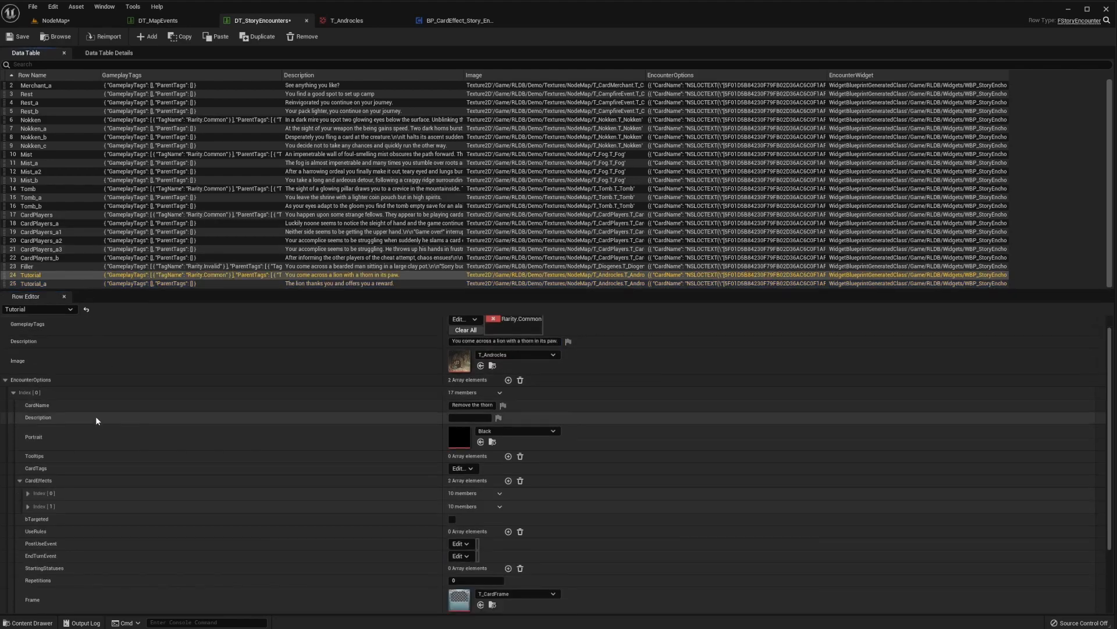
pyautogui.click(27, 420)
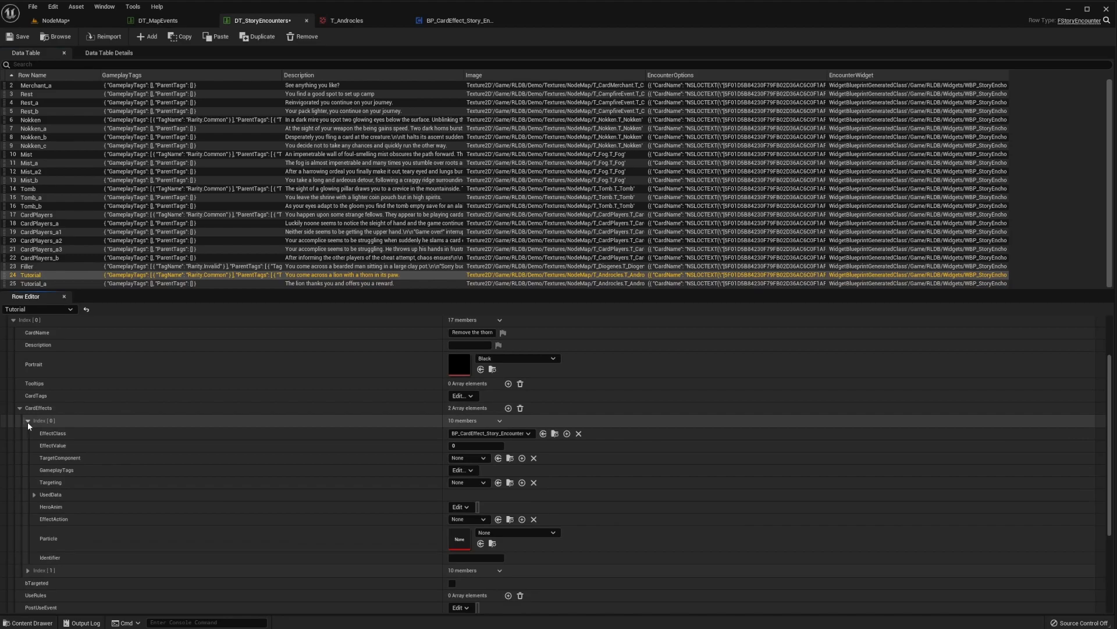
pyautogui.click(28, 421)
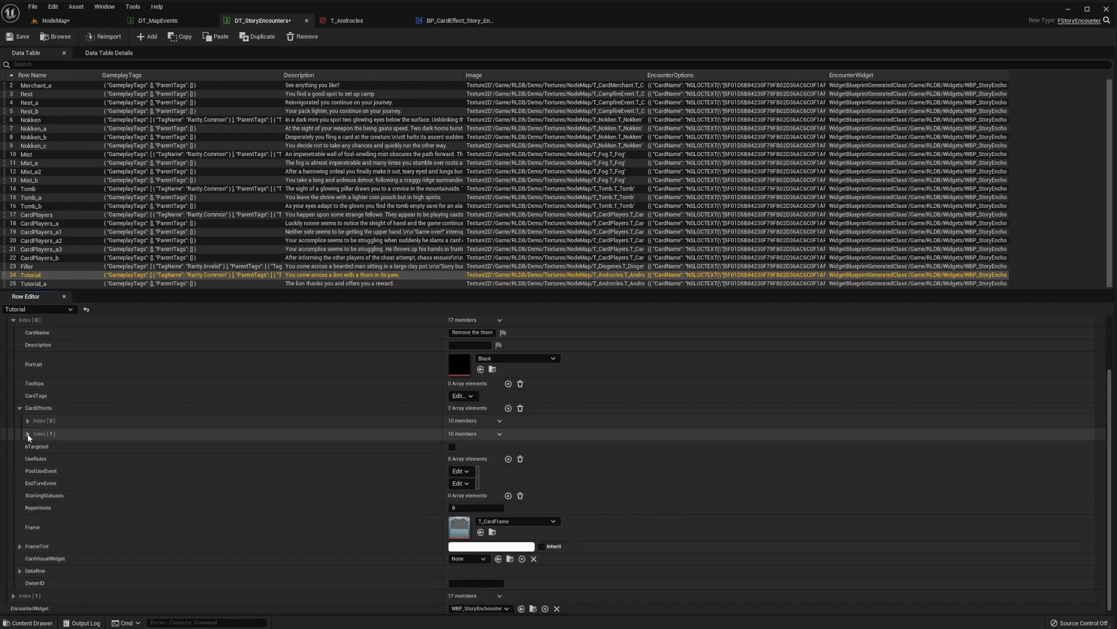
pyautogui.click(28, 433)
pyautogui.rightClick(48, 436)
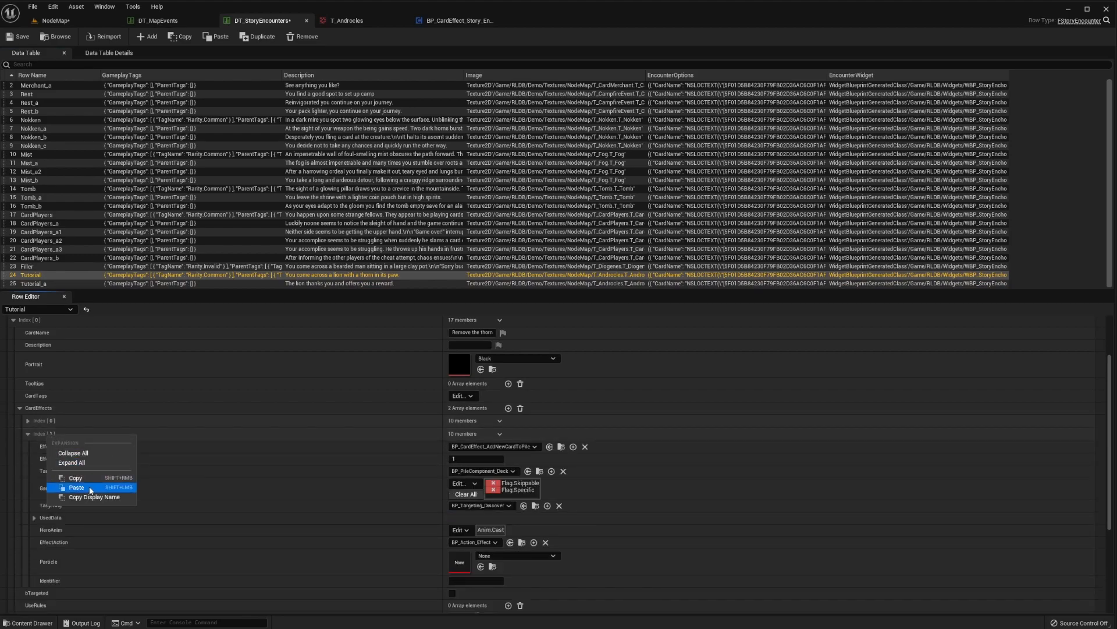
pyautogui.click(75, 477)
pyautogui.click(499, 434)
pyautogui.click(512, 457)
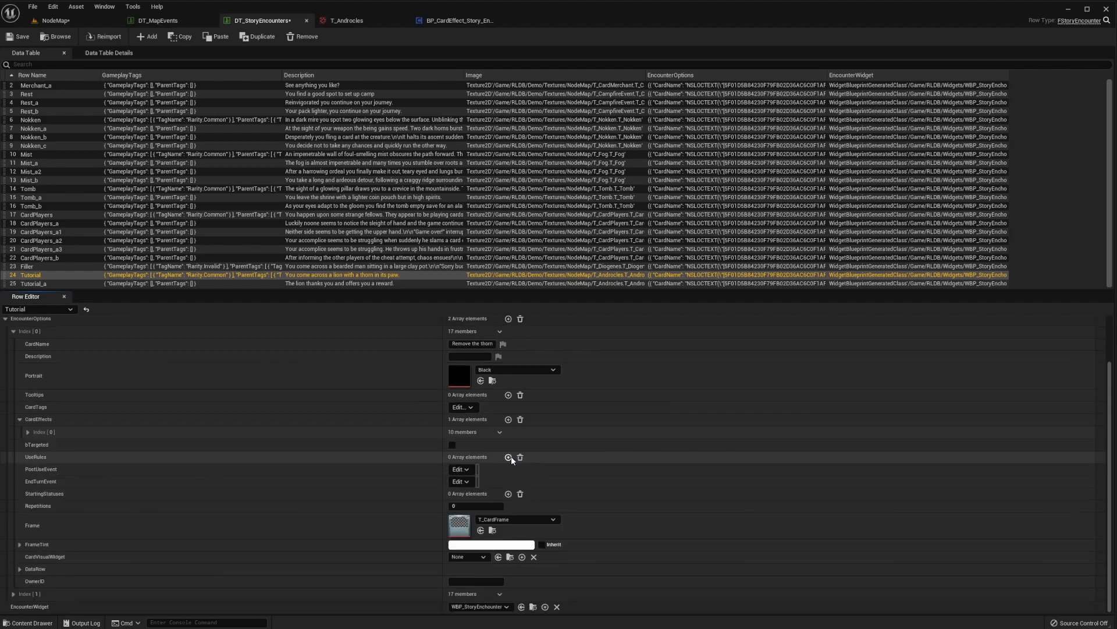
# - Rename Tutorial_a's "Leave" encounter option to "Accept the reward and leave"
pyautogui.click(49, 283)
pyautogui.scroll(2, 105, 400)
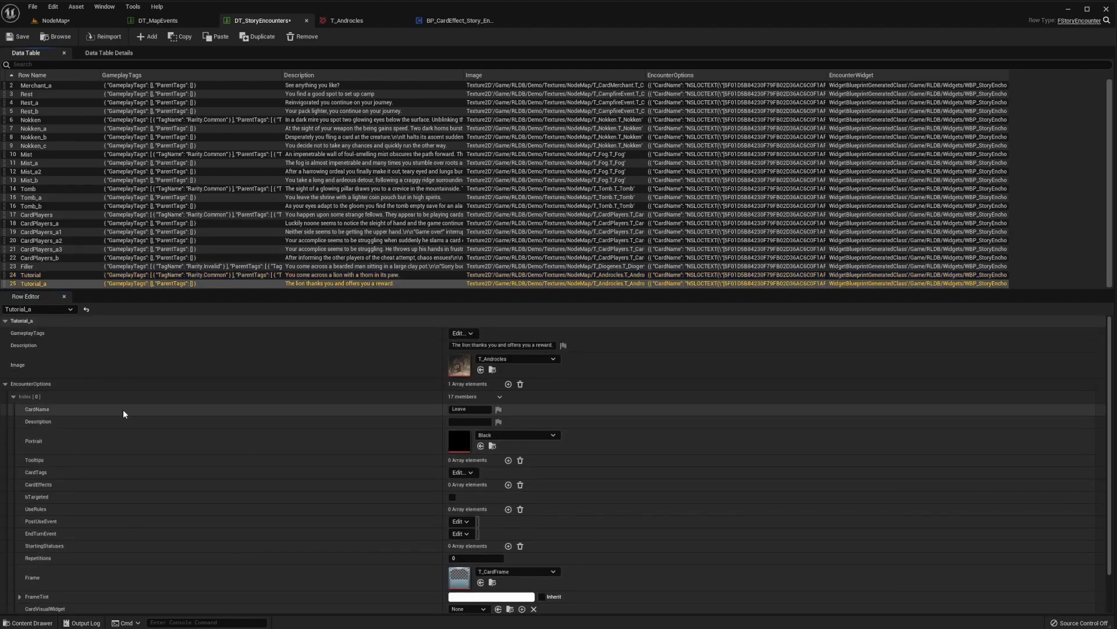
pyautogui.click(469, 408)
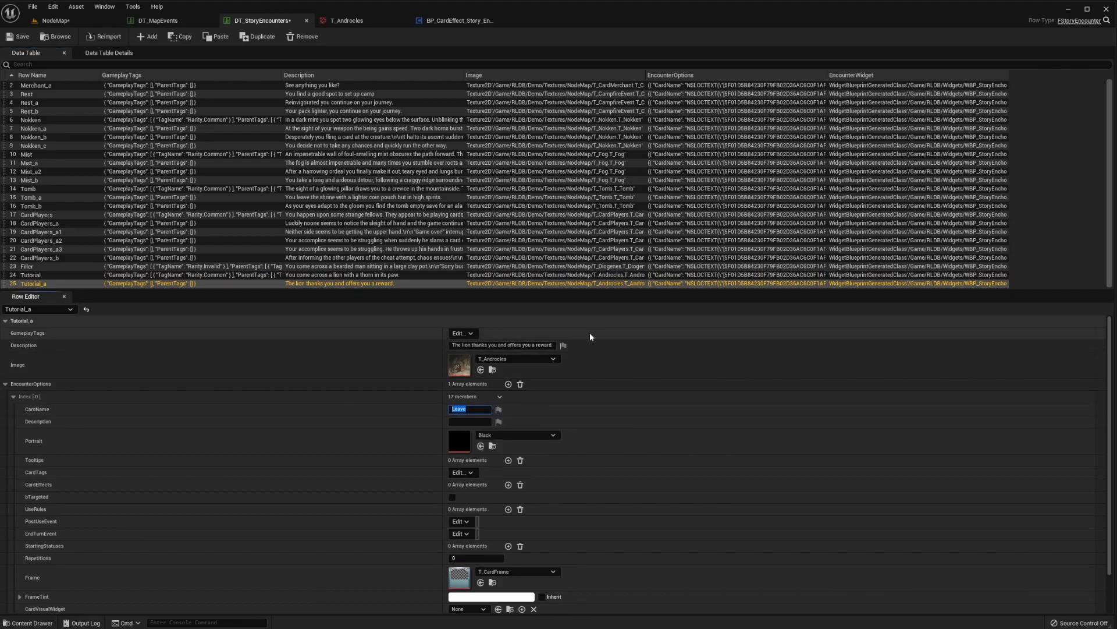
pyautogui.write('Accept th')
pyautogui.write('e rw')
pyautogui.write('eward and leav')
pyautogui.write('e')
pyautogui.press('Return')
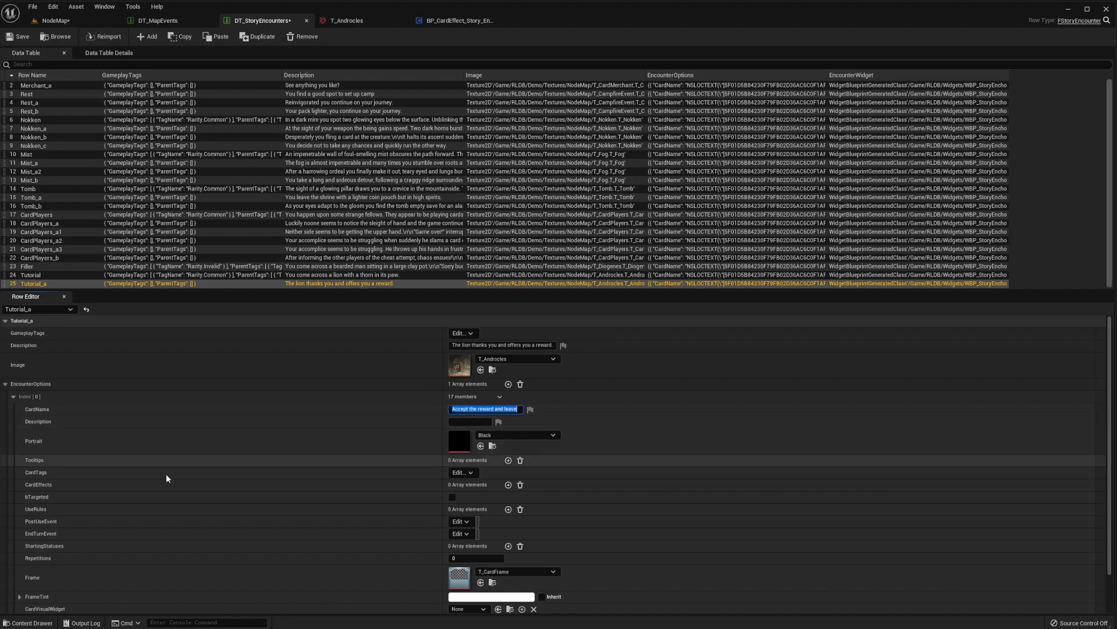
# - Paste the copied card-granting effect into a new card effect of Tutorial_a's "Accept the reward and leave" option and save the data table
pyautogui.click(508, 485)
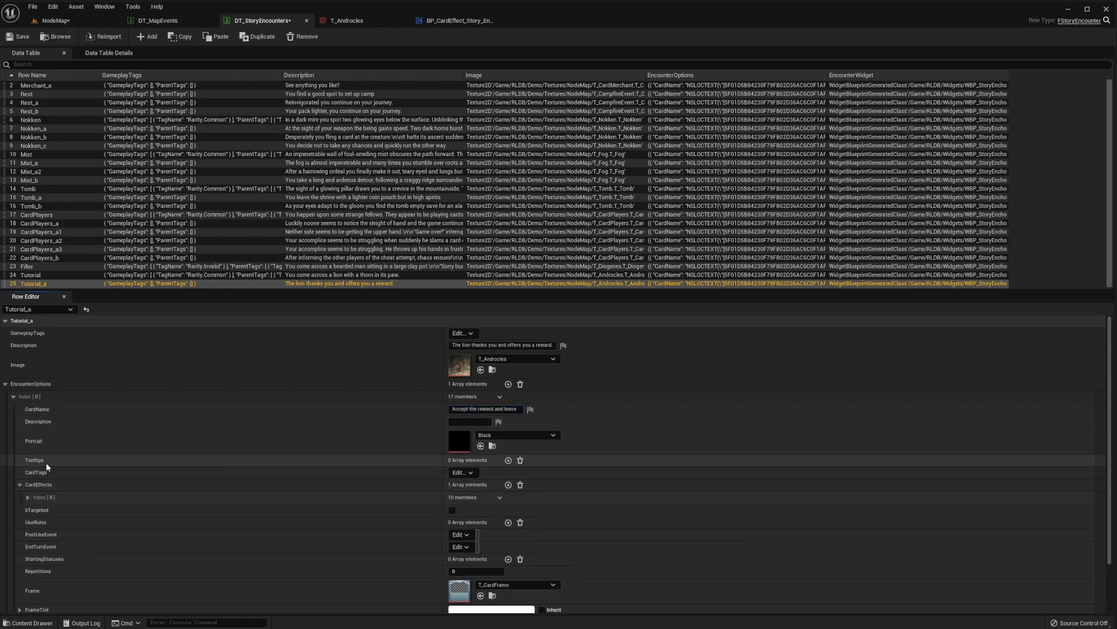
pyautogui.click(28, 497)
pyautogui.hotkey('ctrl', 's')
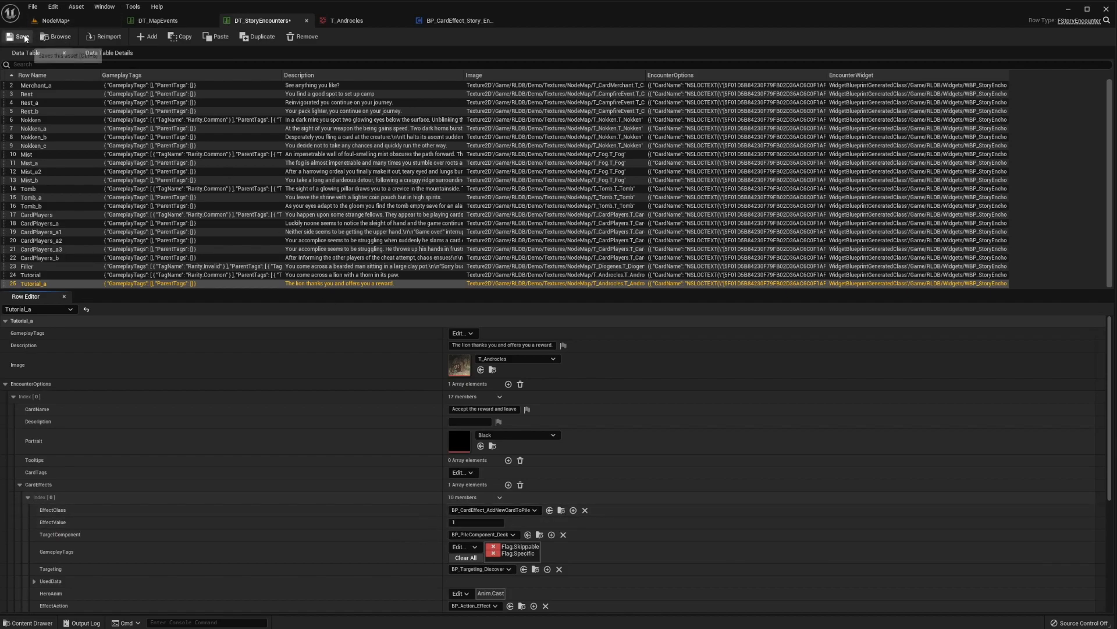
# - Play NodeMap through the Tutorial encounter and test "Accept the reward and leave" twice, taking the Frenzy card each time, and close the preview
pyautogui.click(56, 20)
pyautogui.click(198, 39)
pyautogui.click(161, 315)
pyautogui.click(867, 326)
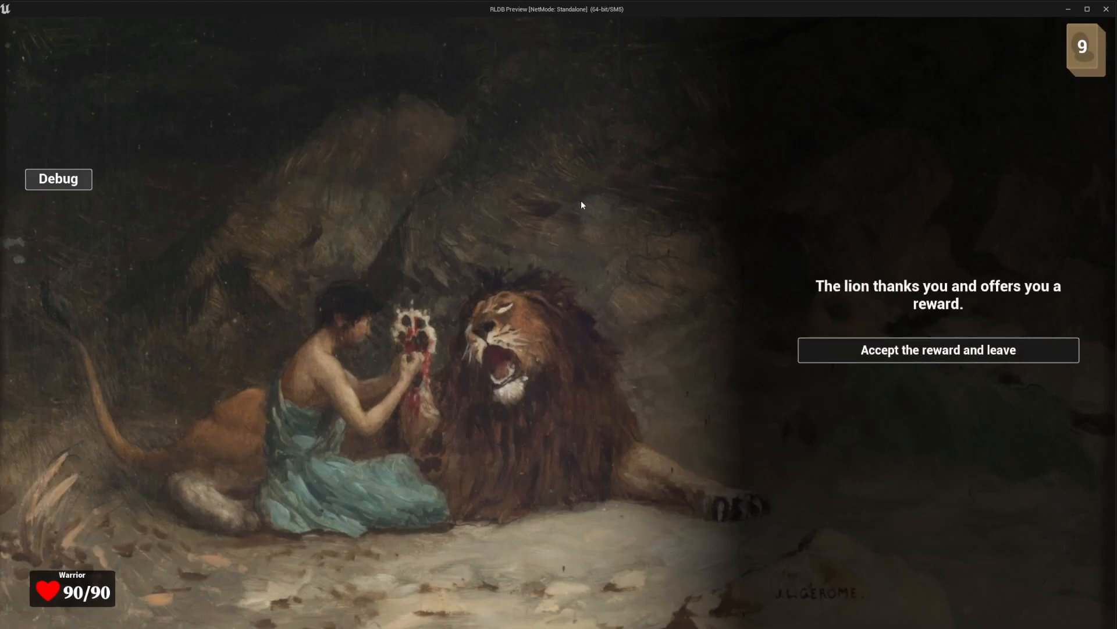
pyautogui.click(914, 349)
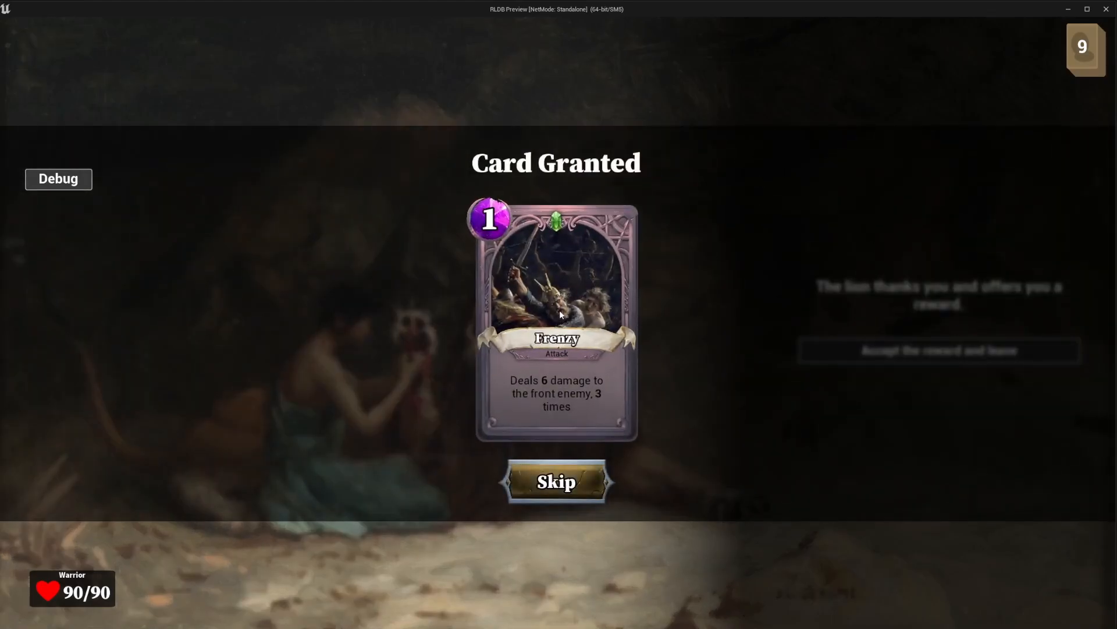
pyautogui.click(560, 310)
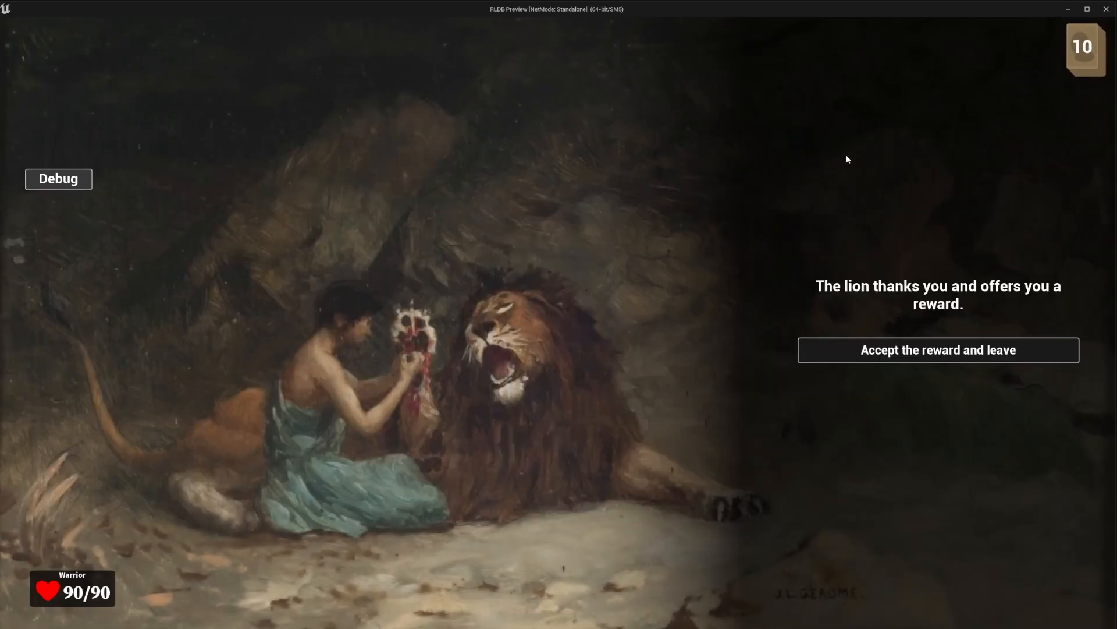
pyautogui.click(931, 350)
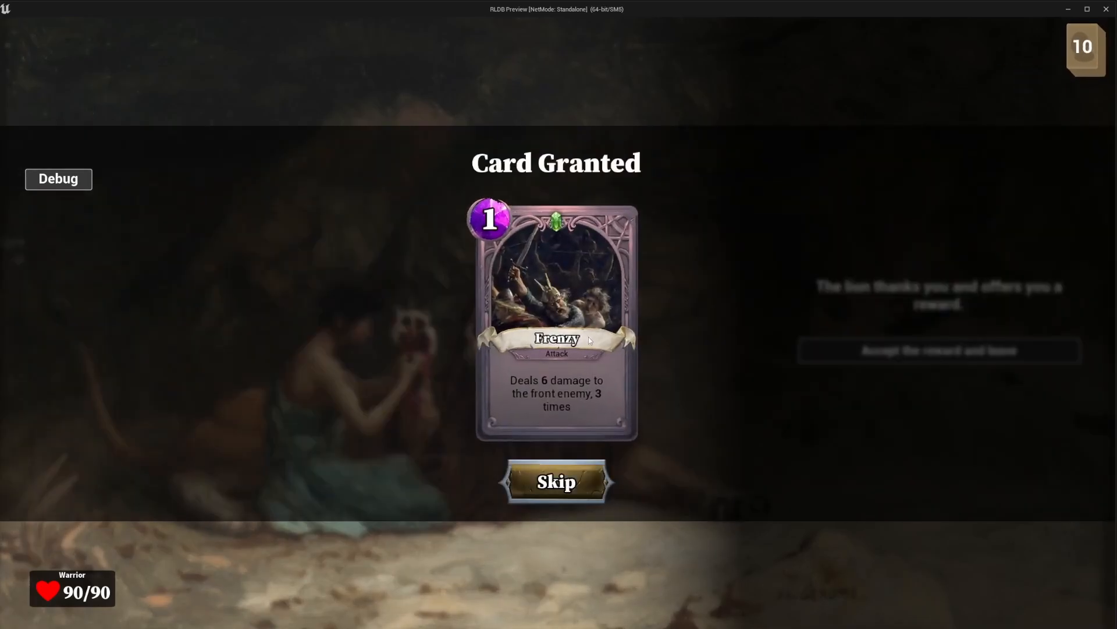
pyautogui.click(589, 340)
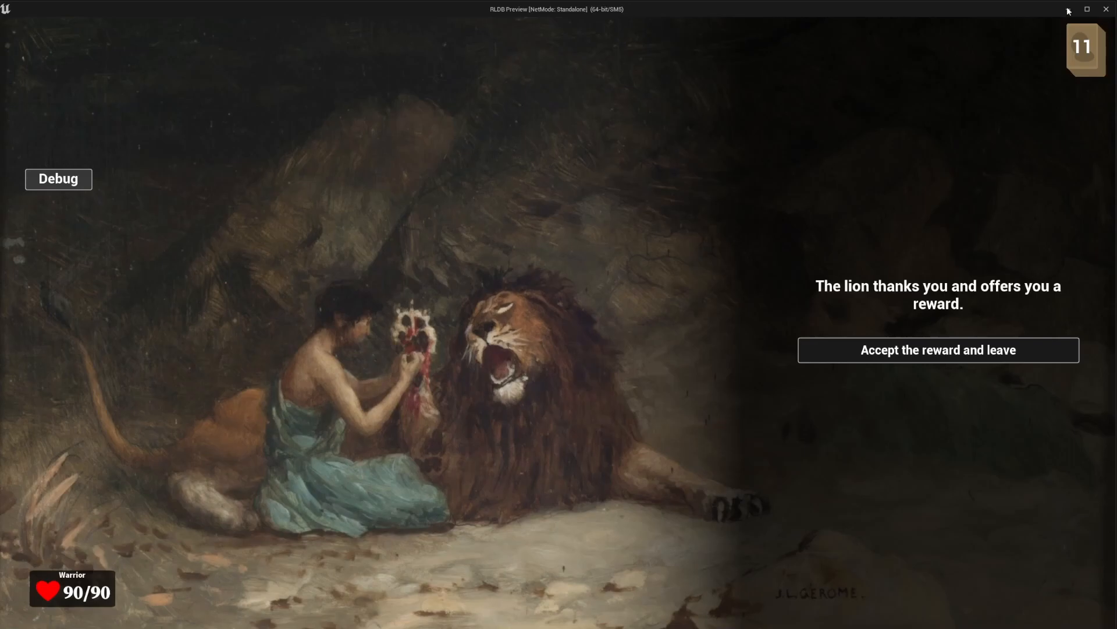
pyautogui.click(1106, 9)
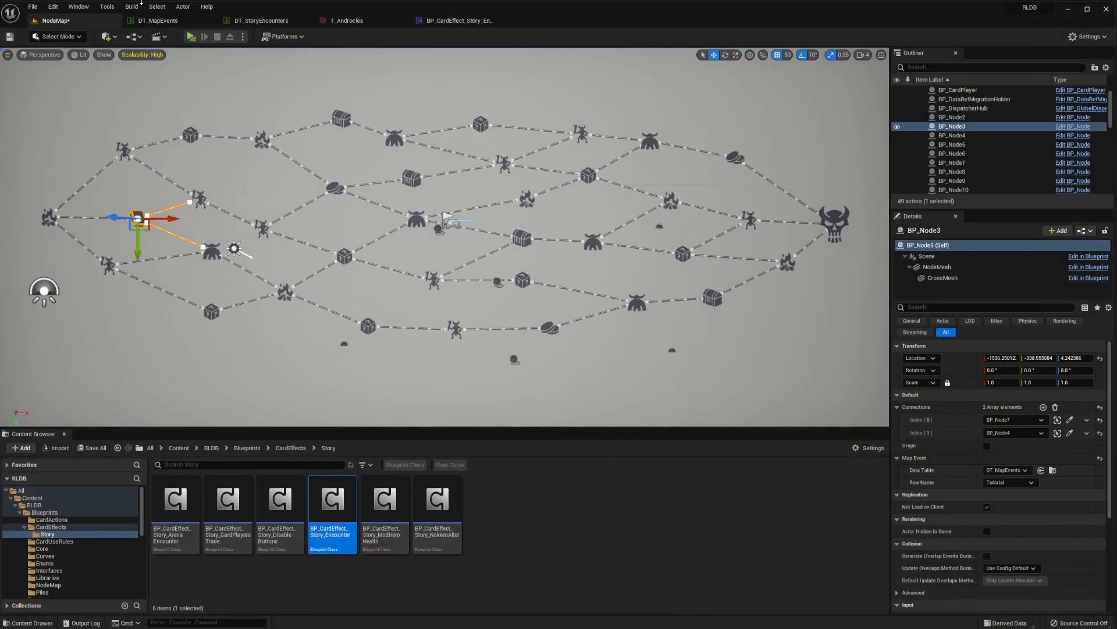
# - Add a second card effect of class BP_CardEffect_Story_Encounter to Tutorial_a's "Accept the reward and leave" option and save the data table
pyautogui.click(261, 20)
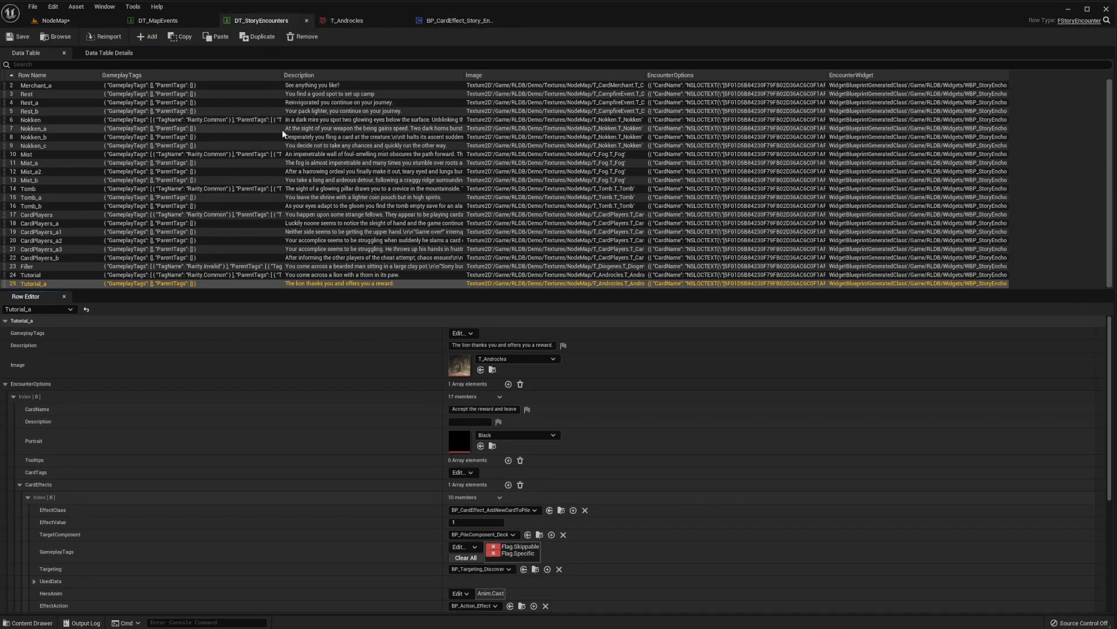
pyautogui.scroll(-2, 121, 452)
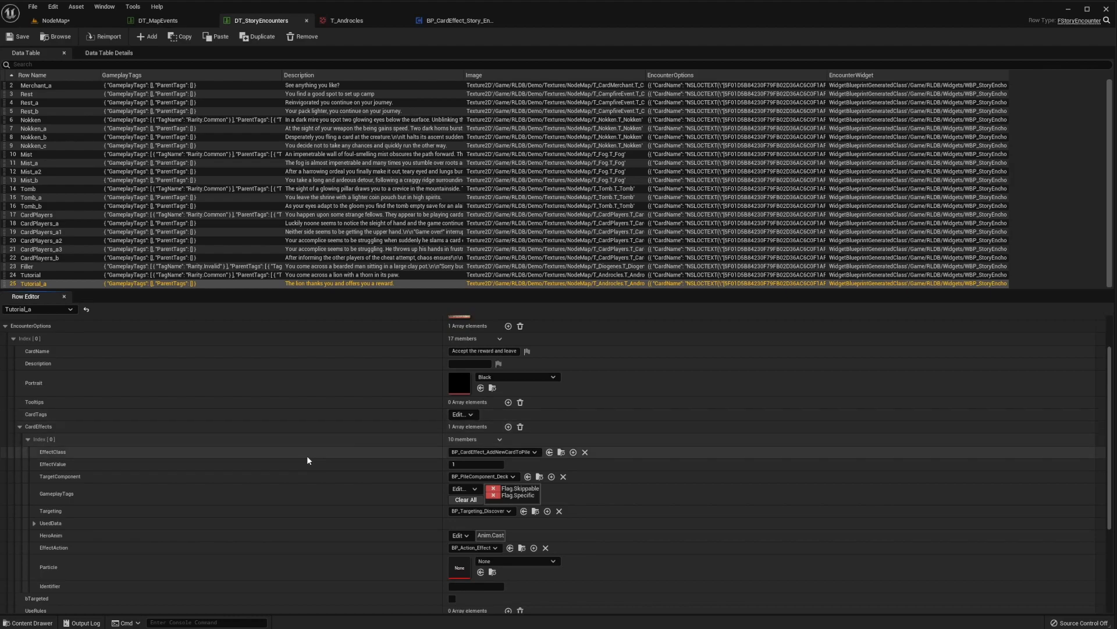
pyautogui.scroll(-2, 308, 459)
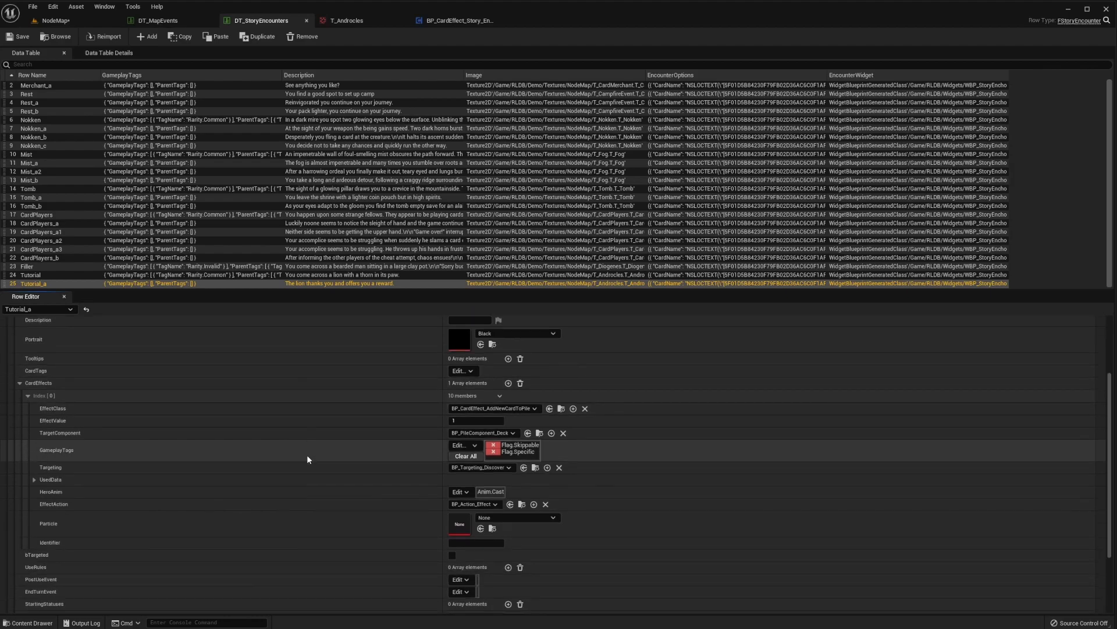
pyautogui.click(508, 383)
pyautogui.scroll(-3, 215, 479)
pyautogui.click(27, 482)
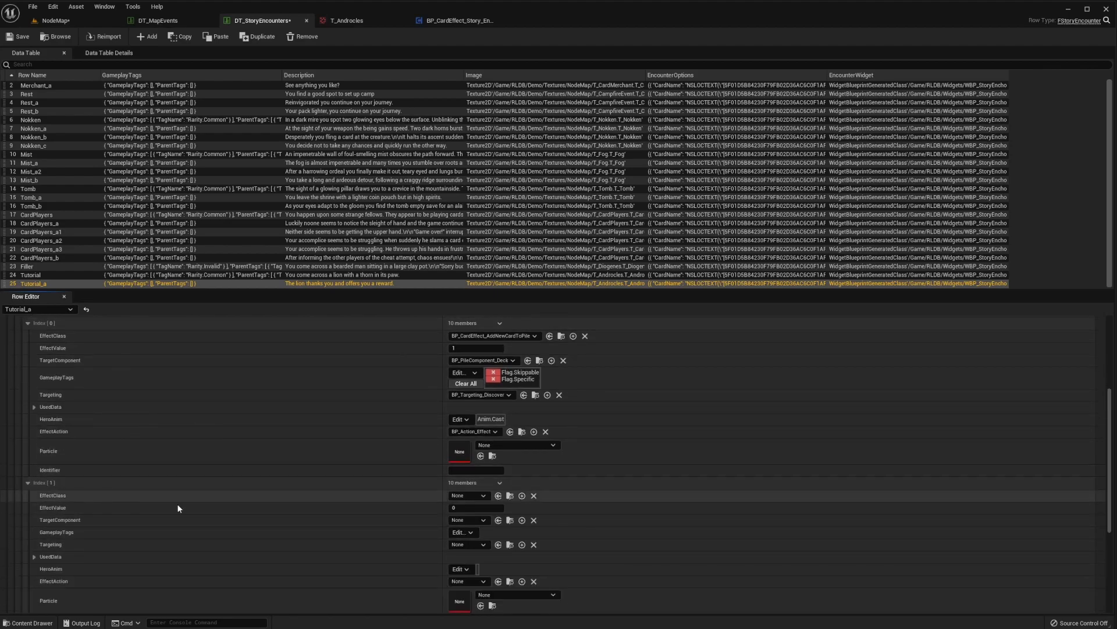
pyautogui.click(468, 495)
pyautogui.write('so')
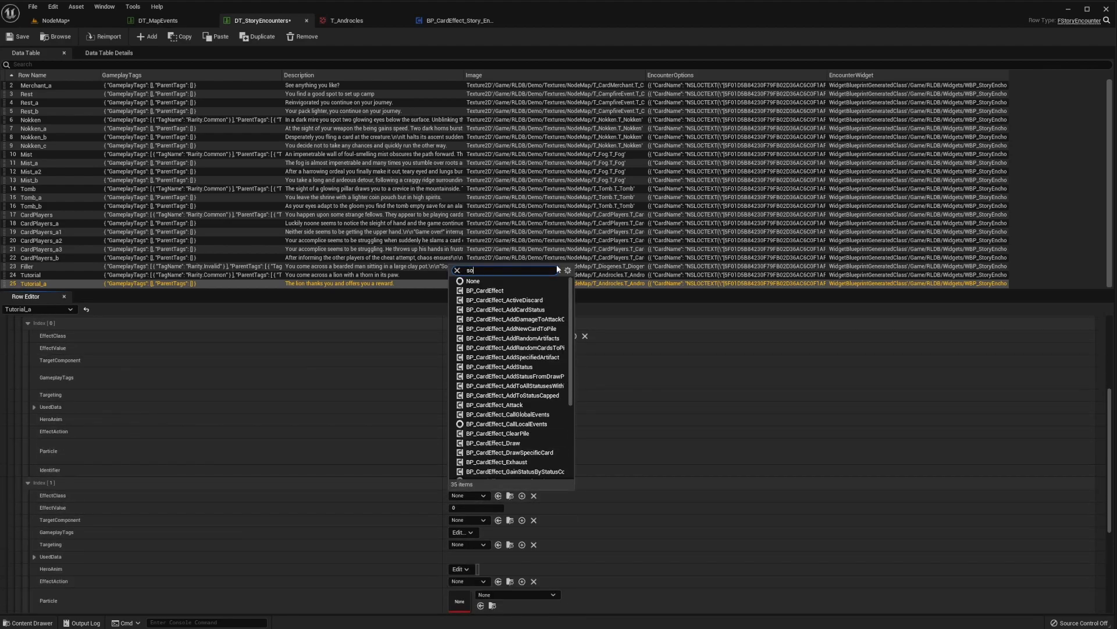
pyautogui.write('tory')
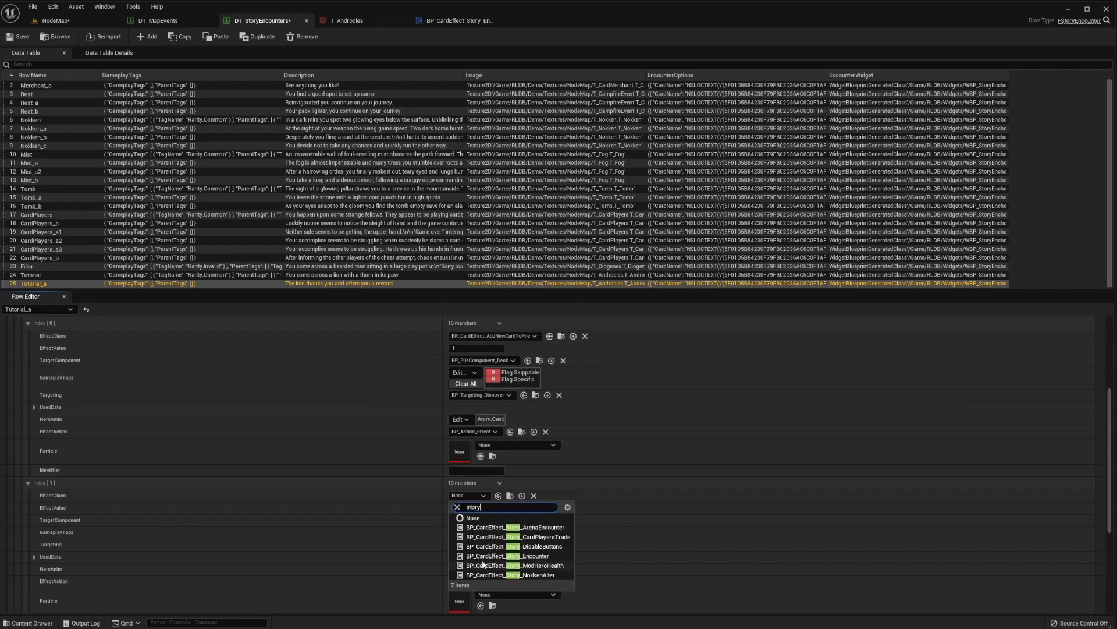
pyautogui.click(512, 556)
pyautogui.click(18, 36)
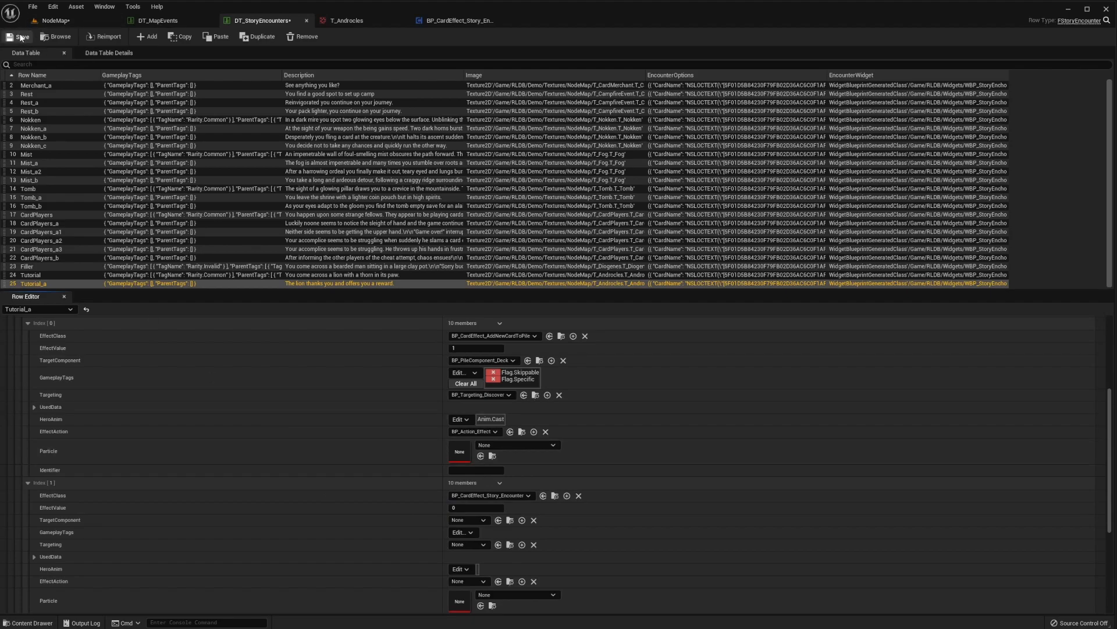
# - Replay NodeMap's Tutorial encounter, accept the reward and leave to test the exit, and return to DT_StoryEncounters
pyautogui.click(64, 22)
pyautogui.click(190, 38)
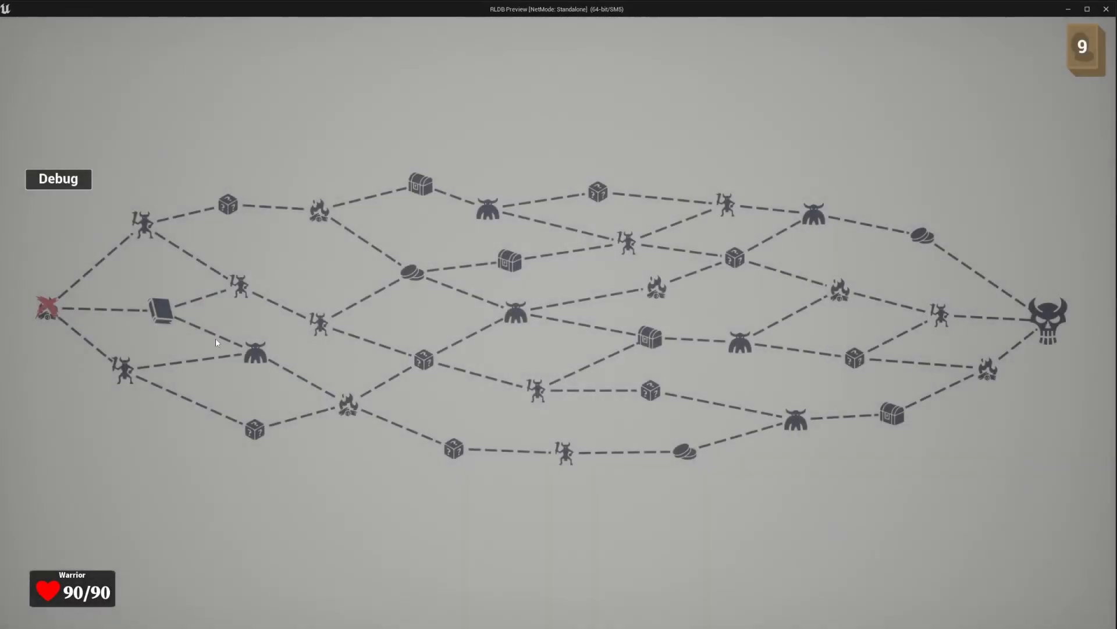
pyautogui.click(161, 313)
pyautogui.click(930, 331)
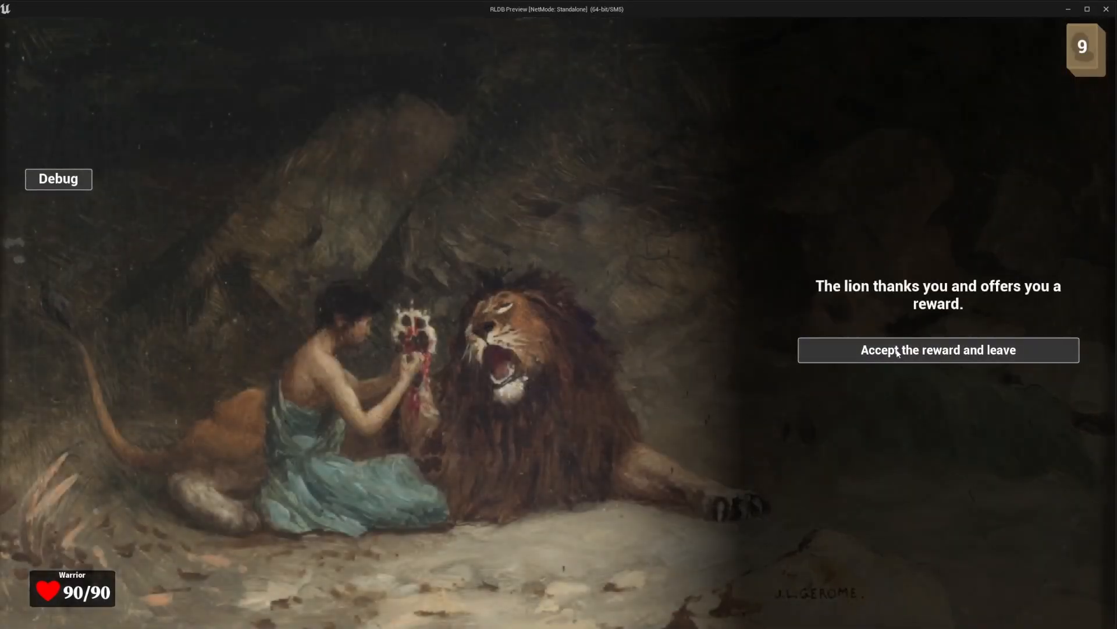
pyautogui.click(934, 350)
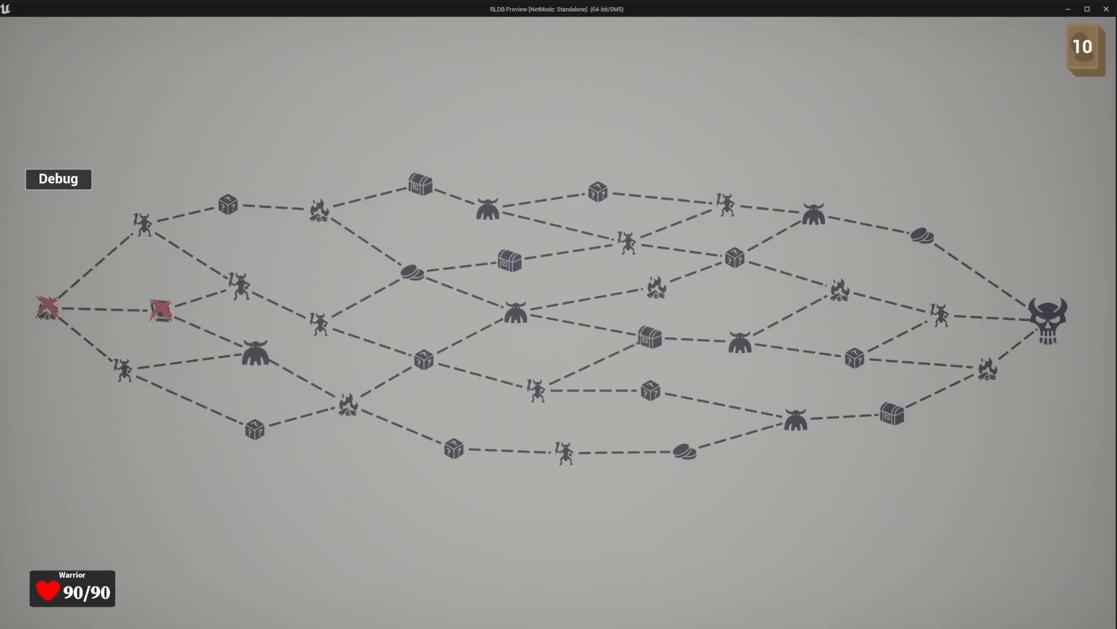
pyautogui.click(1106, 10)
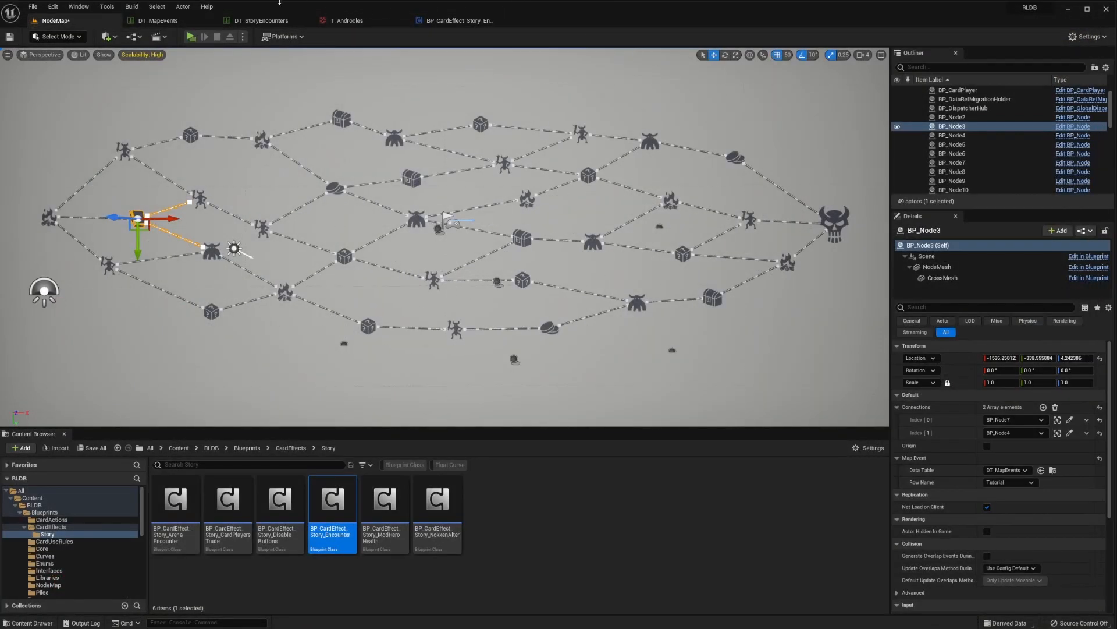
pyautogui.click(264, 22)
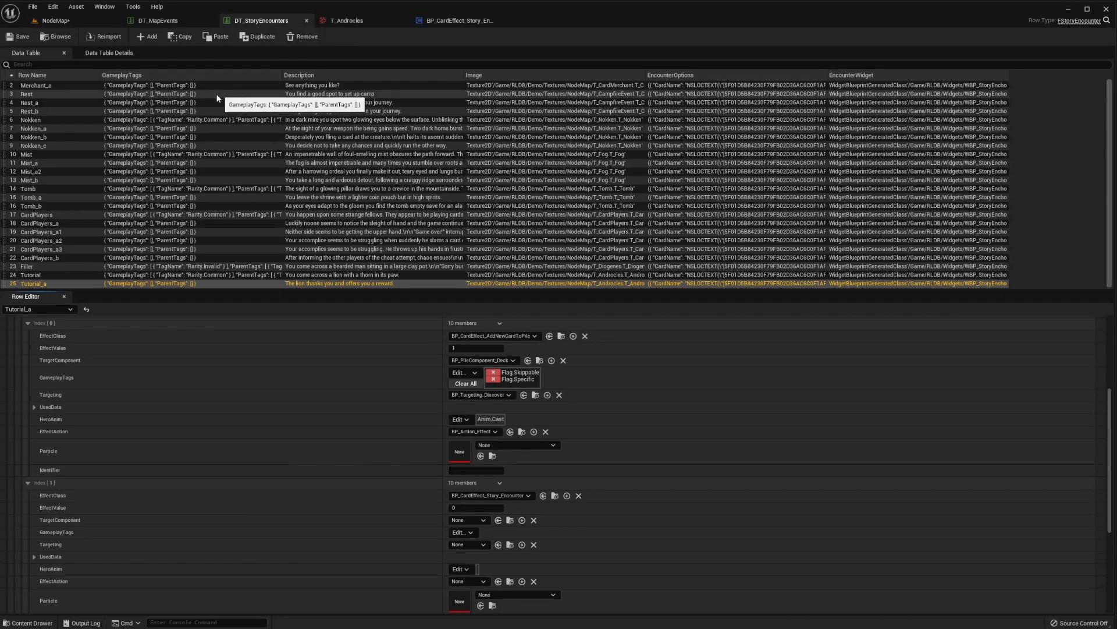
# - Add a use rule of class BP_UseRule_StatCost to the "Remove the thorn" option of the Tutorial row
pyautogui.scroll(-1, 144, 438)
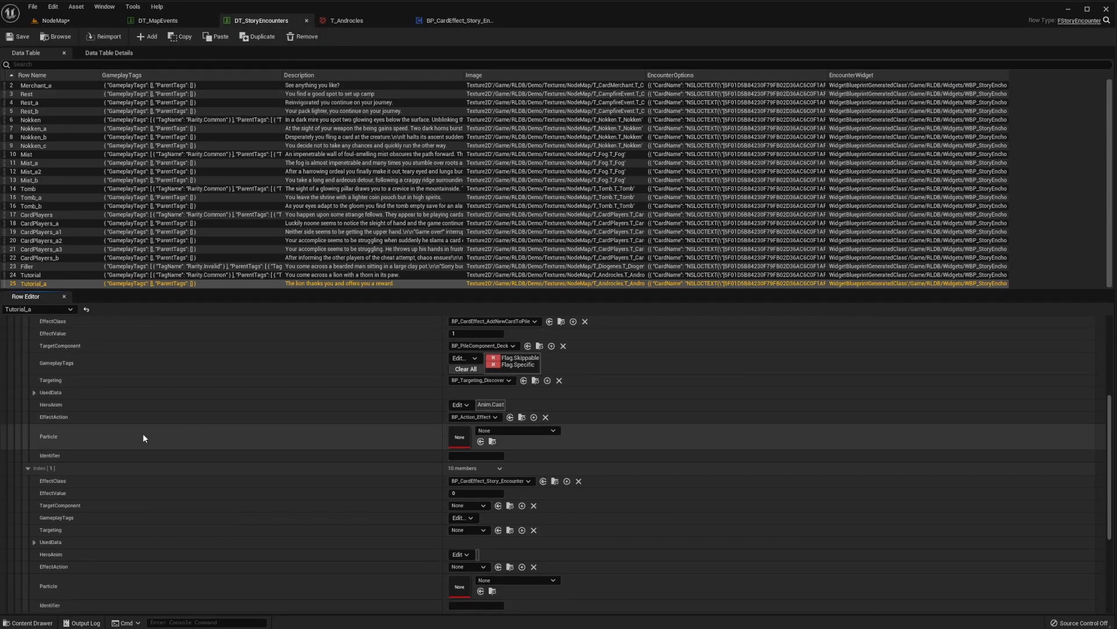
pyautogui.click(96, 274)
pyautogui.scroll(5, 69, 445)
pyautogui.scroll(2, 69, 444)
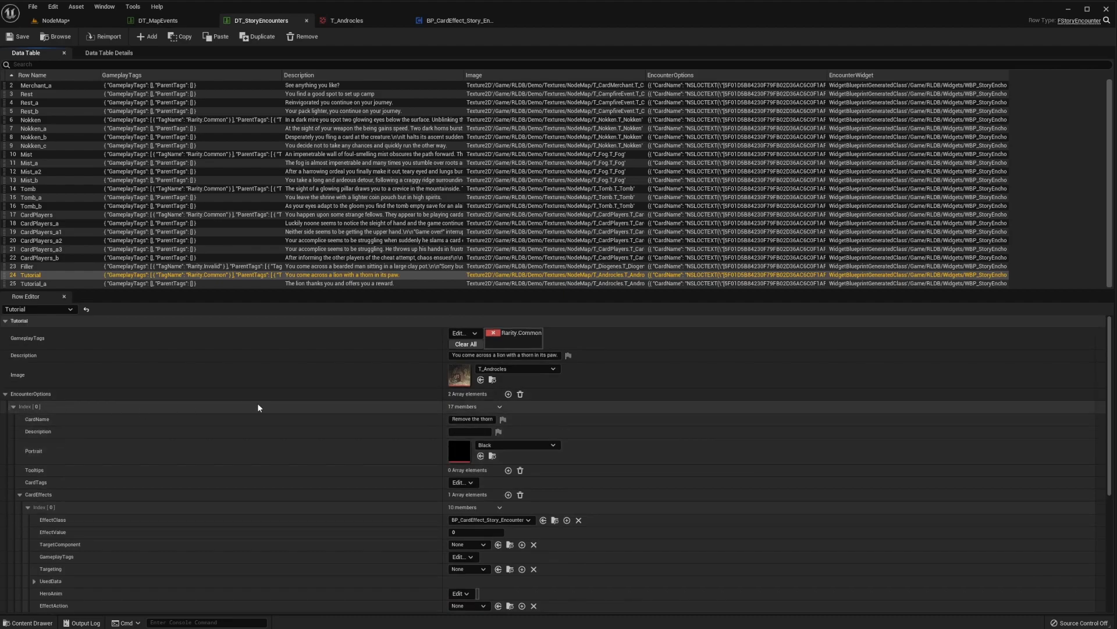
pyautogui.scroll(-2, 152, 479)
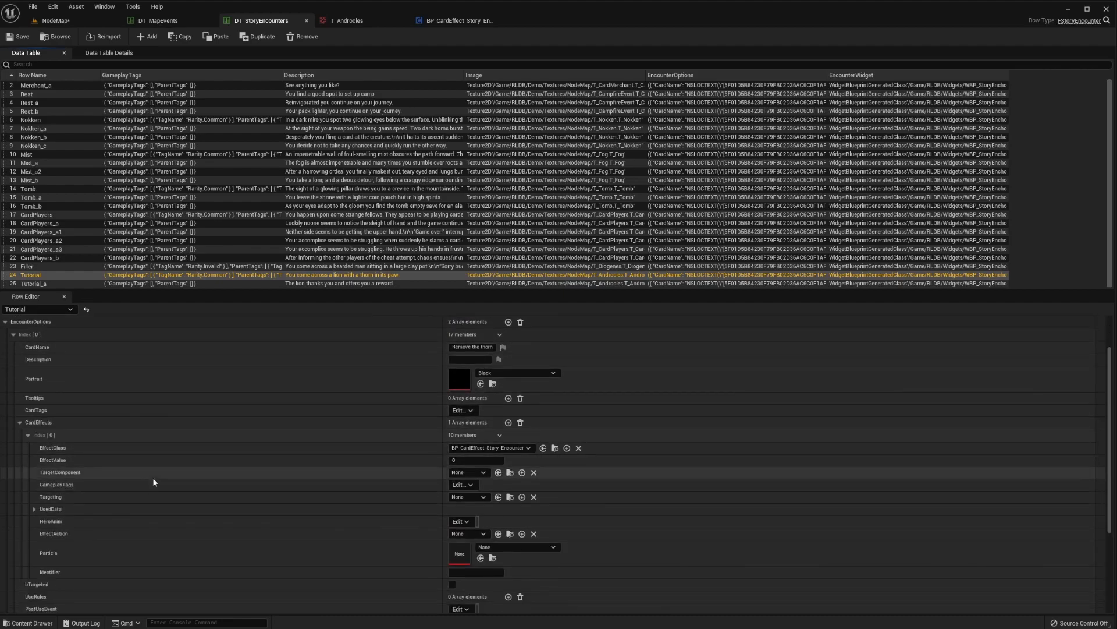
pyautogui.scroll(-4, 91, 459)
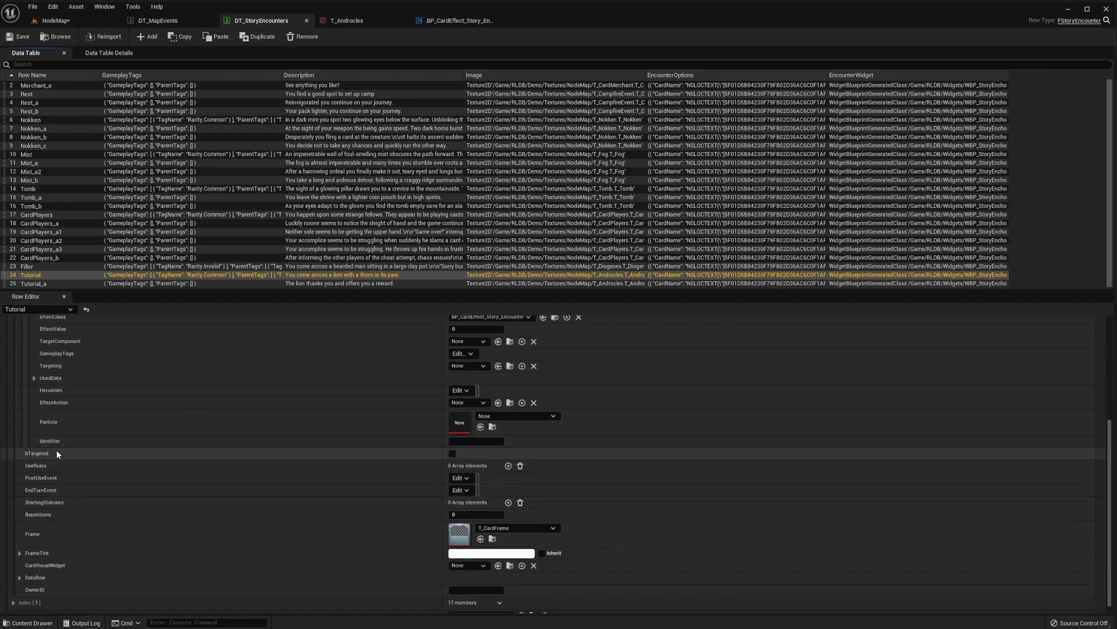
pyautogui.click(508, 466)
pyautogui.click(27, 477)
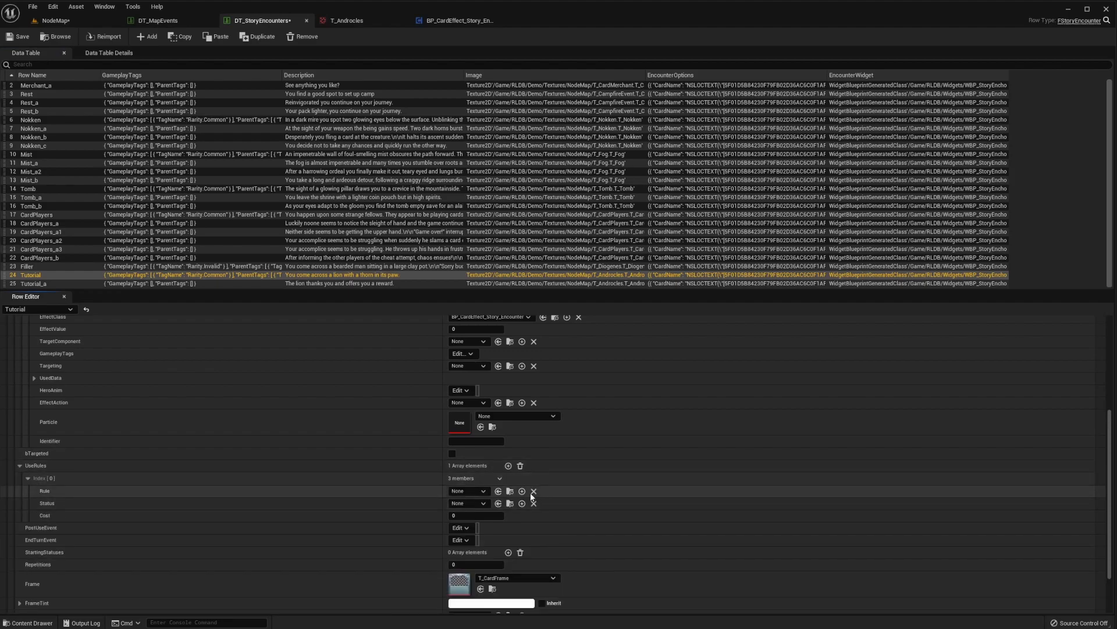
pyautogui.click(469, 491)
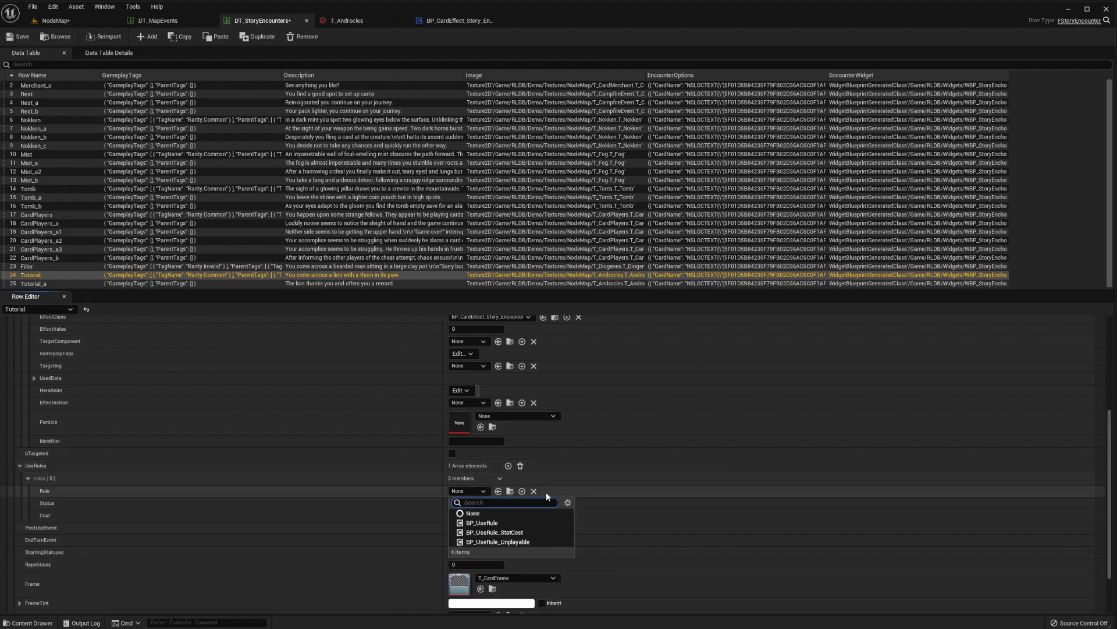
pyautogui.click(514, 532)
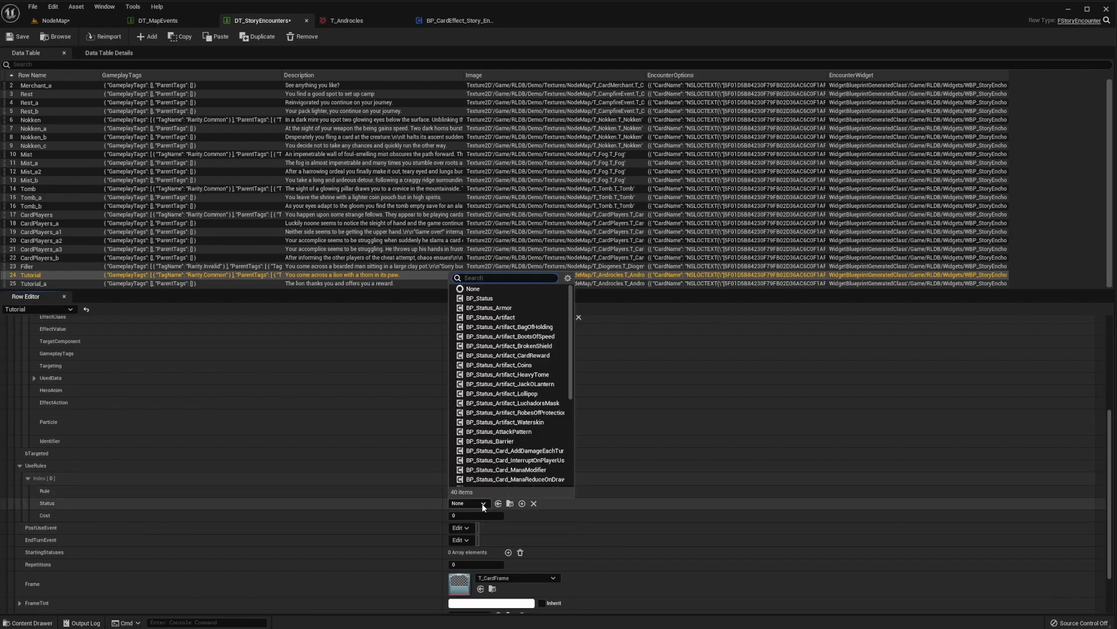
# - Set the use rule's status to BP_Status_Artifact_Coins and its cost to 50, and save the data table
pyautogui.write('coin')
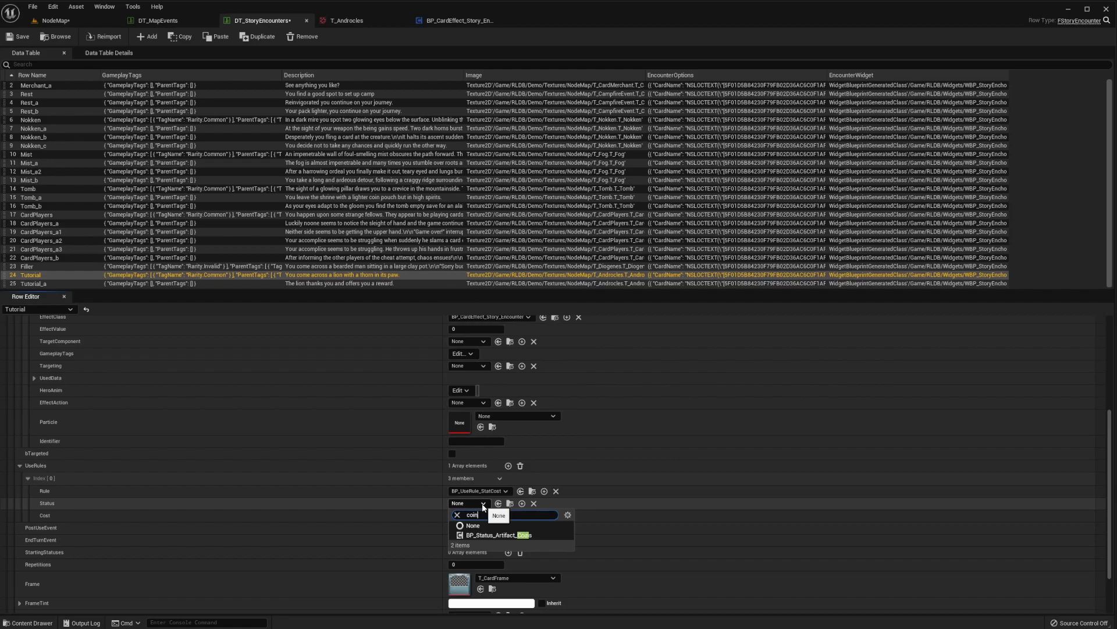
pyautogui.click(512, 534)
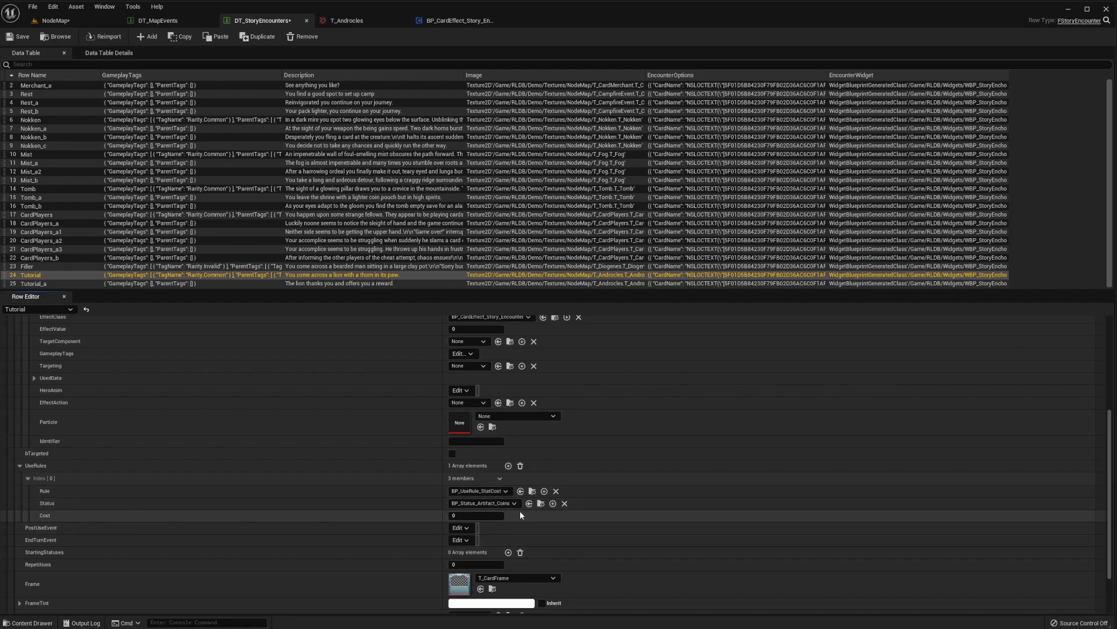
pyautogui.click(474, 514)
pyautogui.press('Return')
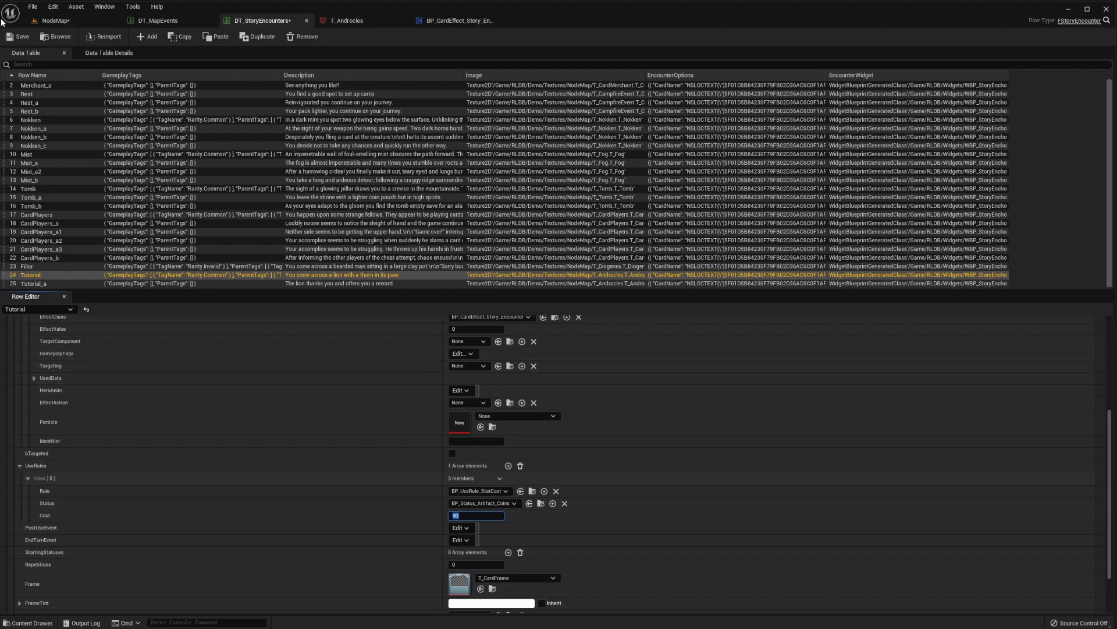
pyautogui.click(22, 38)
# - Play NodeMap, enter the Tutorial encounter to check whether "Remove the thorn" is available, and close the preview
pyautogui.click(76, 22)
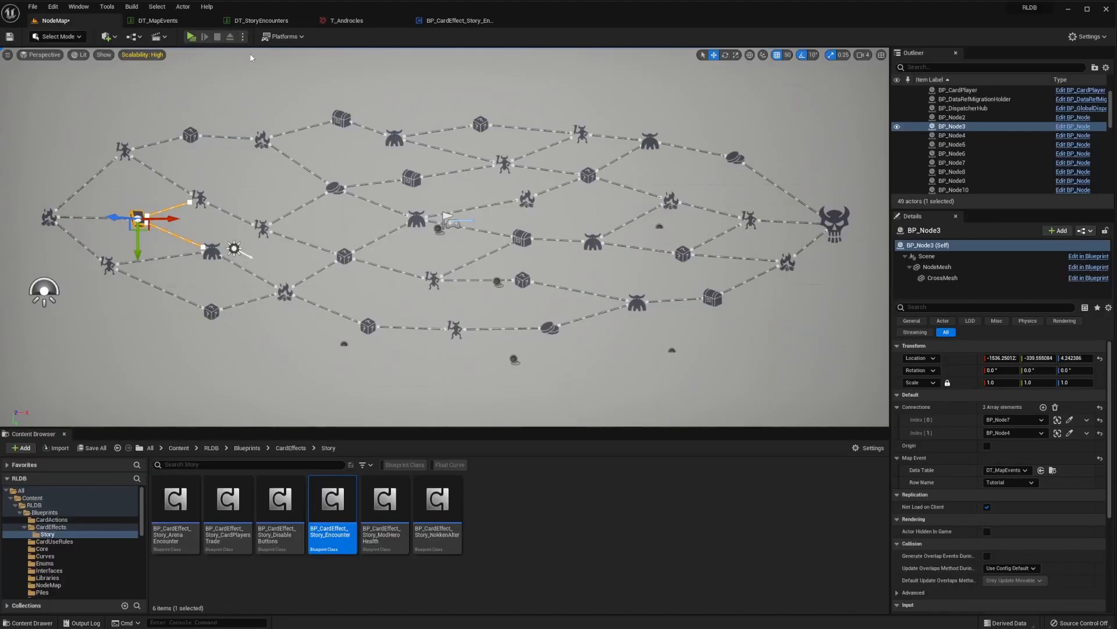
pyautogui.click(191, 38)
pyautogui.click(157, 313)
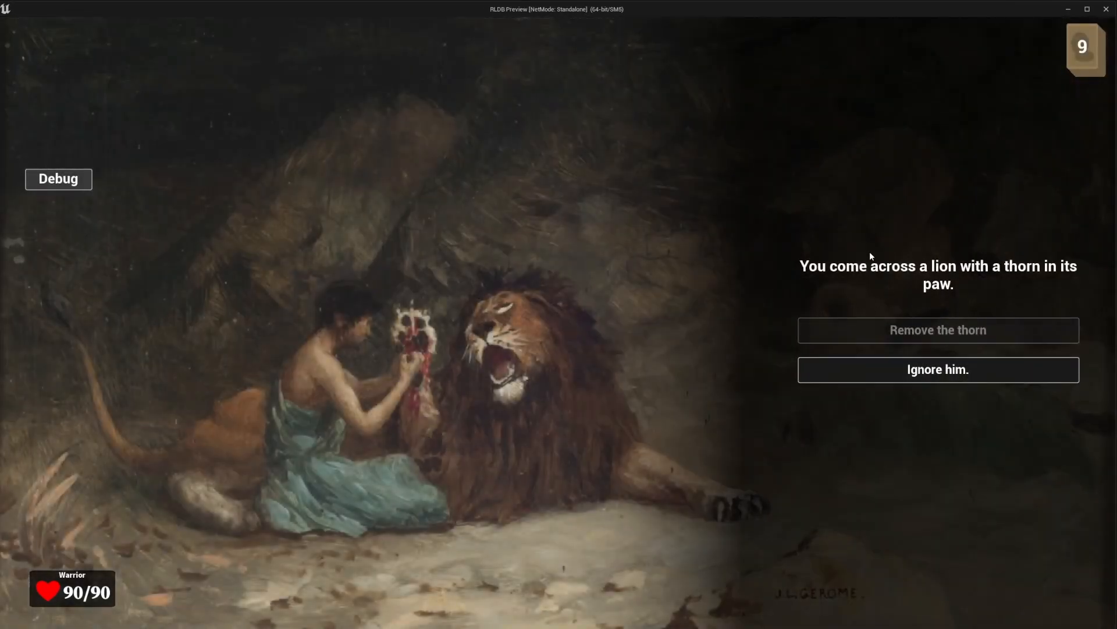
pyautogui.click(1108, 9)
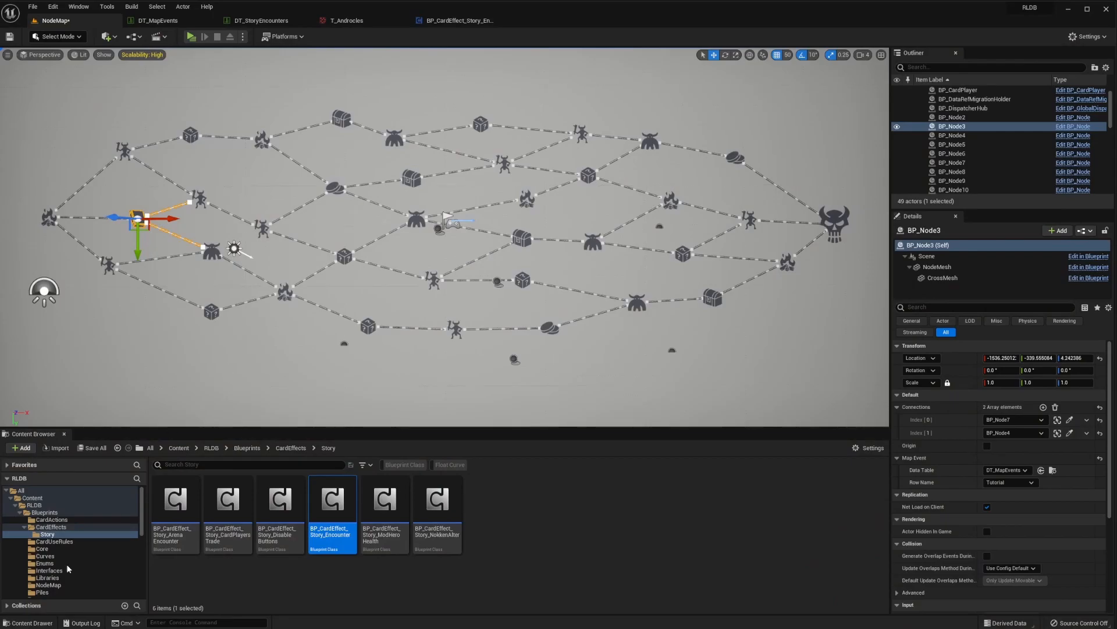
# - Open the MainMenuRLDB level from the Maps folder, saving the changes to NodeMap
pyautogui.scroll(-5, 75, 564)
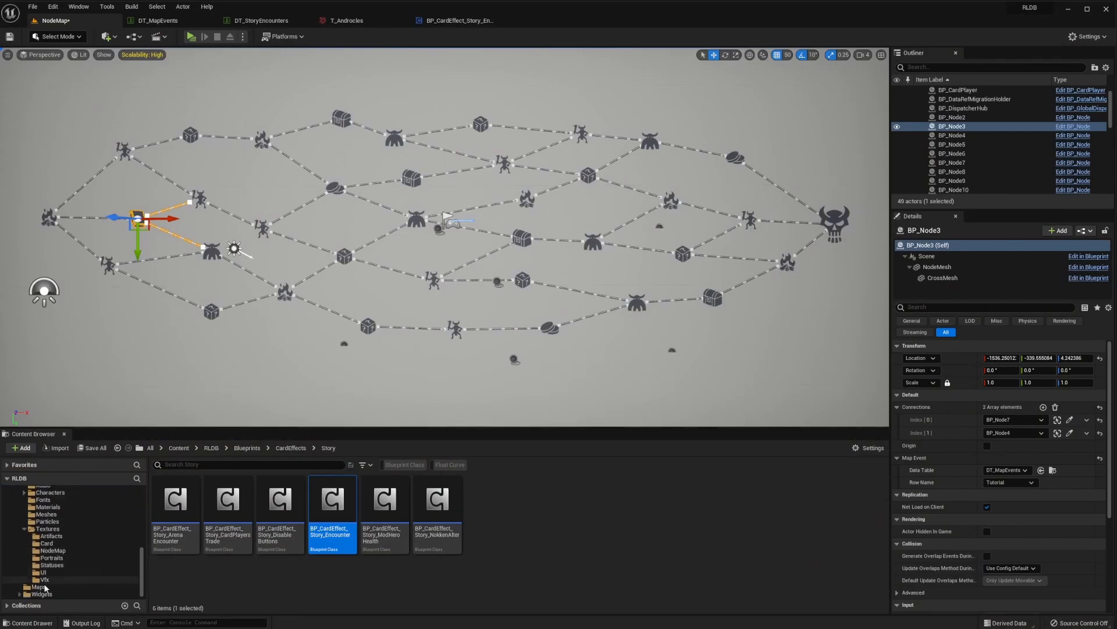
pyautogui.click(110, 585)
pyautogui.doubleClick(332, 503)
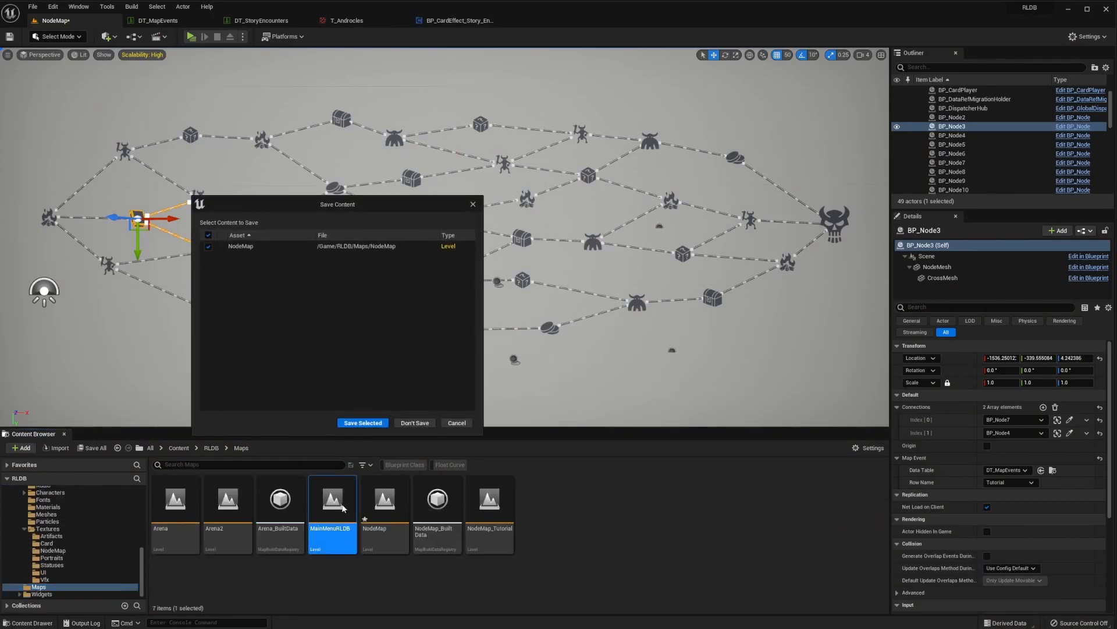
pyautogui.click(363, 422)
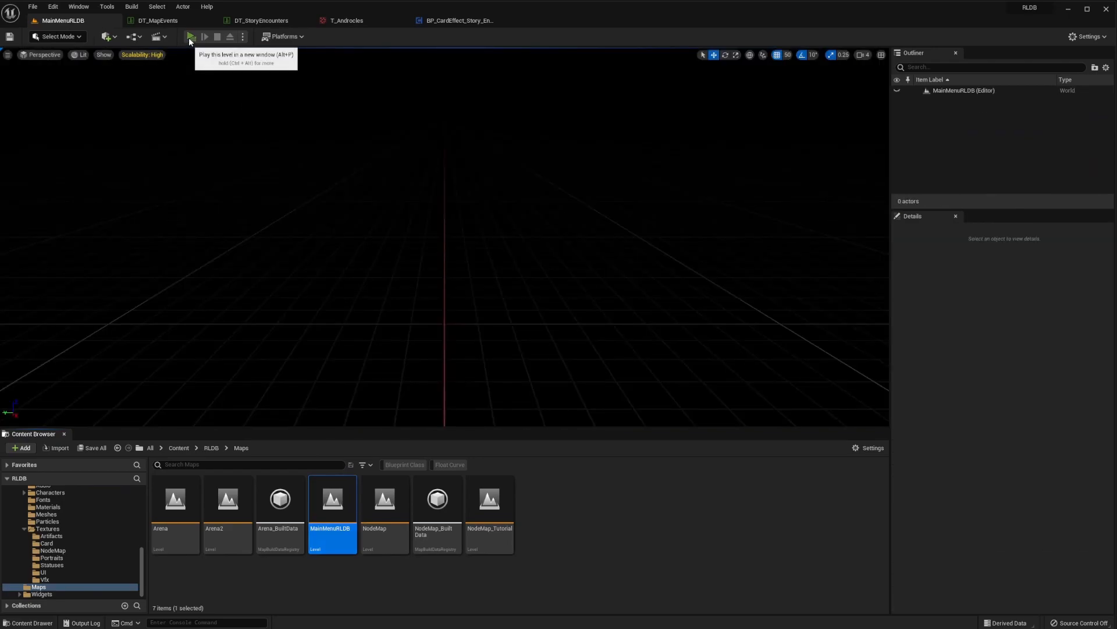
# - Play the main menu level, choose Manny as the hero and start a new game
pyautogui.click(189, 37)
pyautogui.click(629, 270)
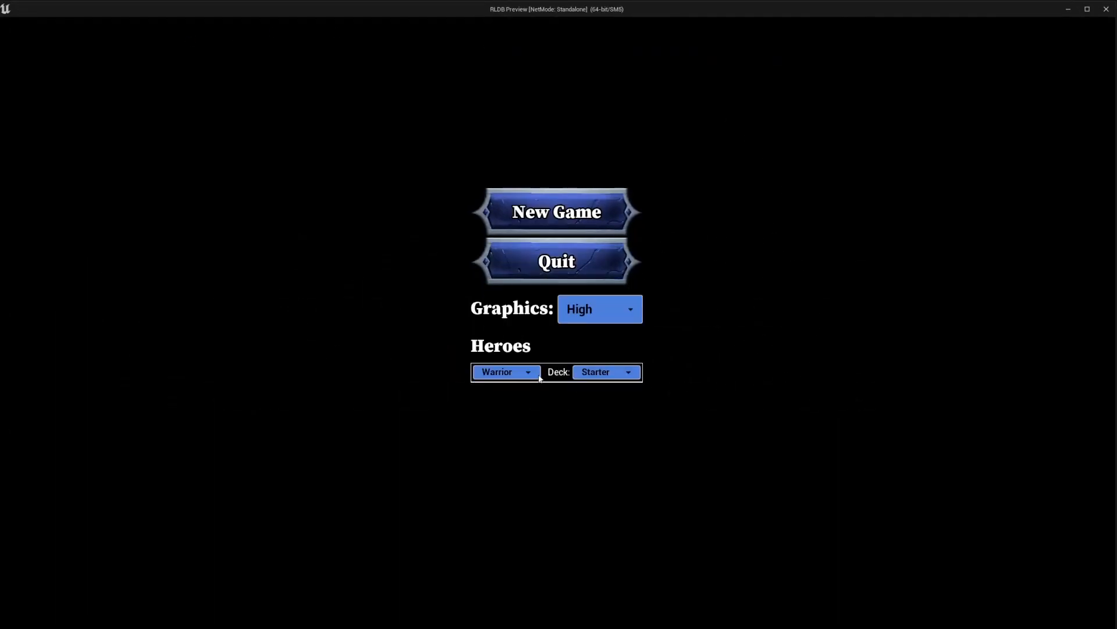
pyautogui.click(518, 373)
pyautogui.click(495, 395)
pyautogui.click(550, 206)
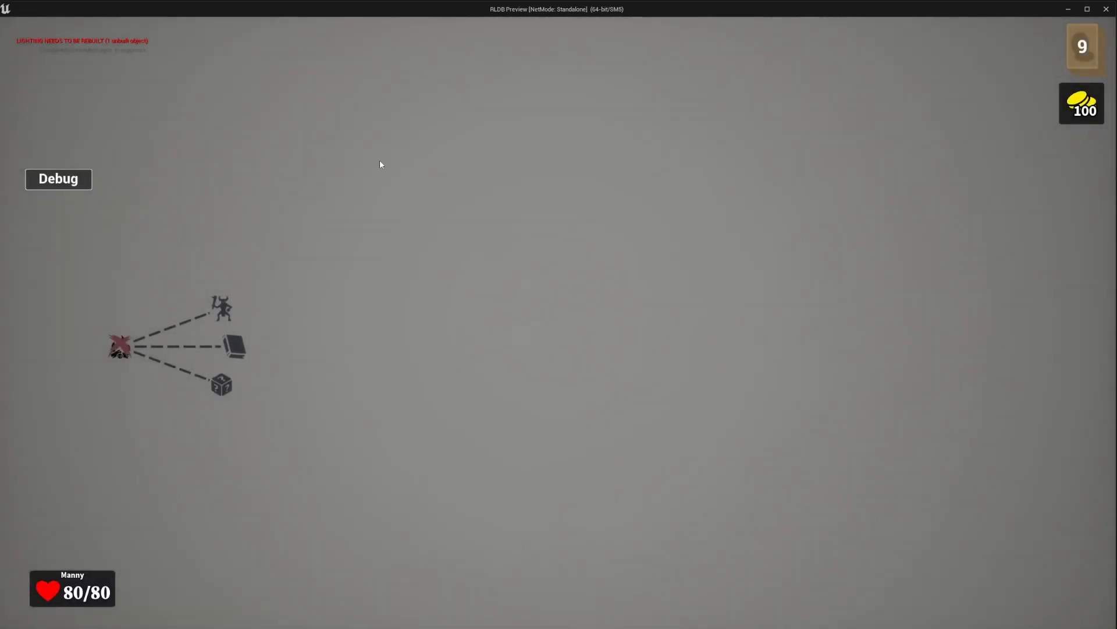
# - Test the Tutorial encounter's coin cost by removing the thorn, accept the reward with the Frenzy card, and close the preview
pyautogui.click(235, 349)
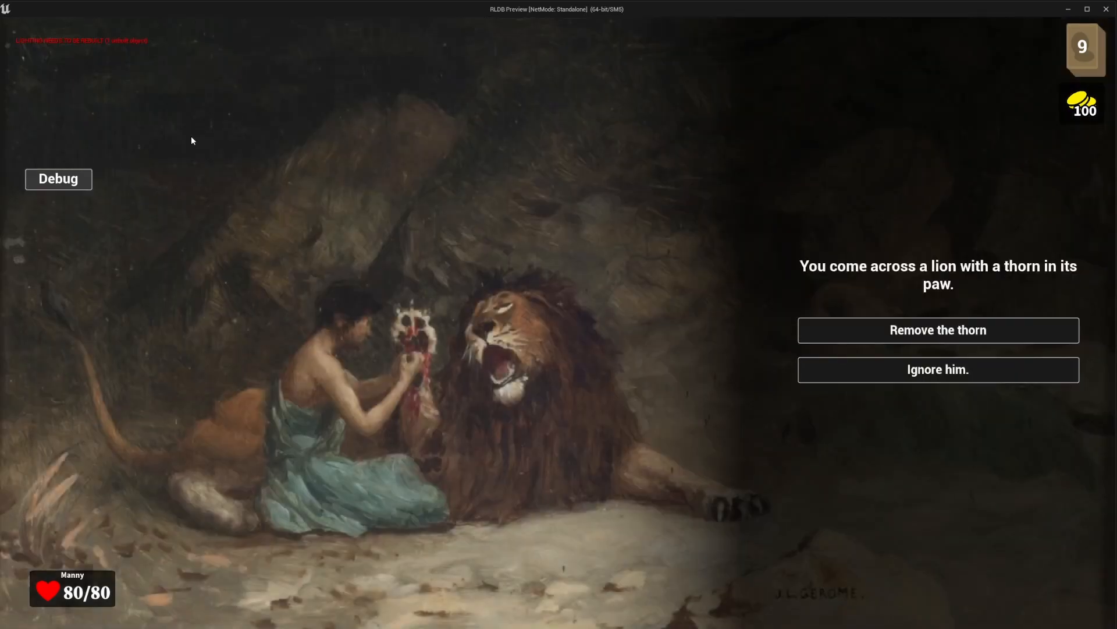
pyautogui.click(927, 326)
pyautogui.moveTo(1087, 125)
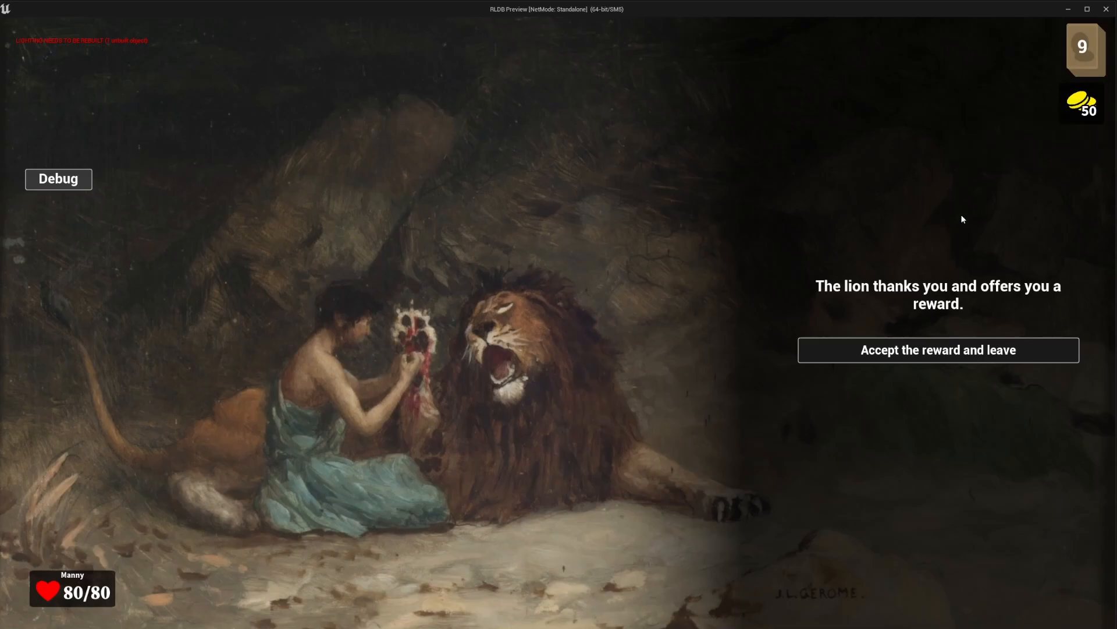
pyautogui.click(948, 351)
pyautogui.click(559, 288)
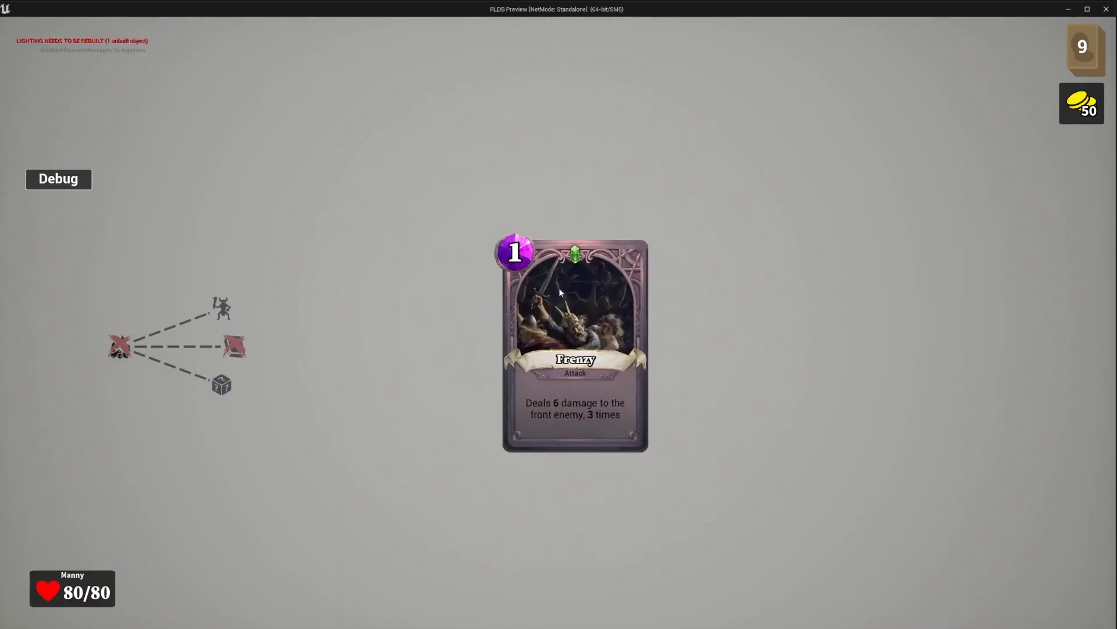
pyautogui.click(1105, 10)
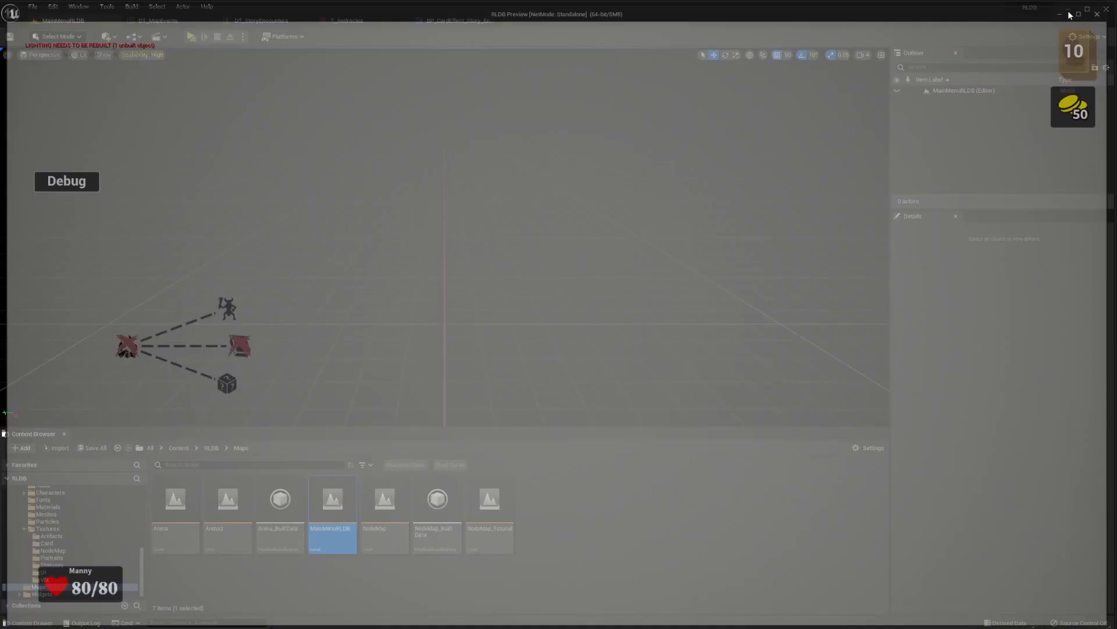
# - Review the Nokken row in DT_StoryEncounters as an example encounter, and bring up the DT_MapEvents table
pyautogui.click(270, 22)
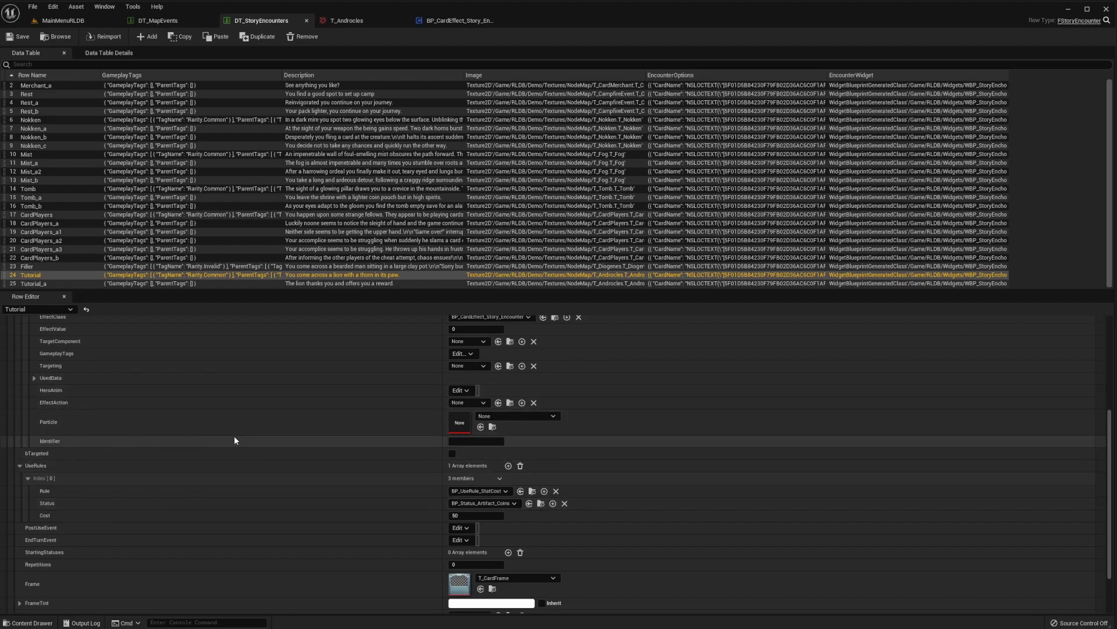
pyautogui.scroll(1, 155, 232)
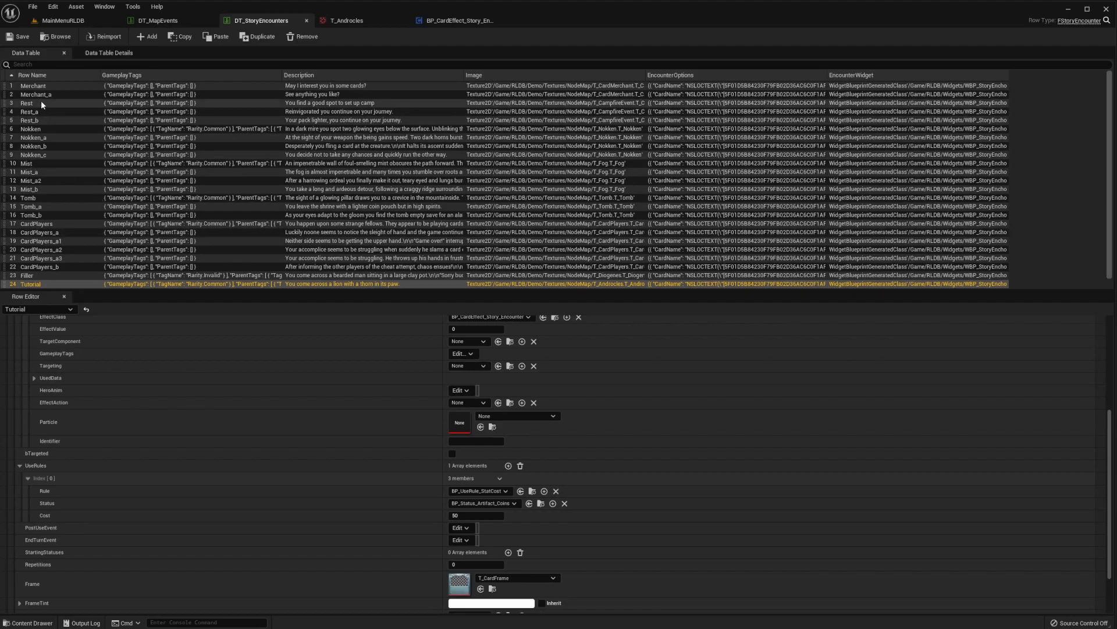
pyautogui.click(50, 129)
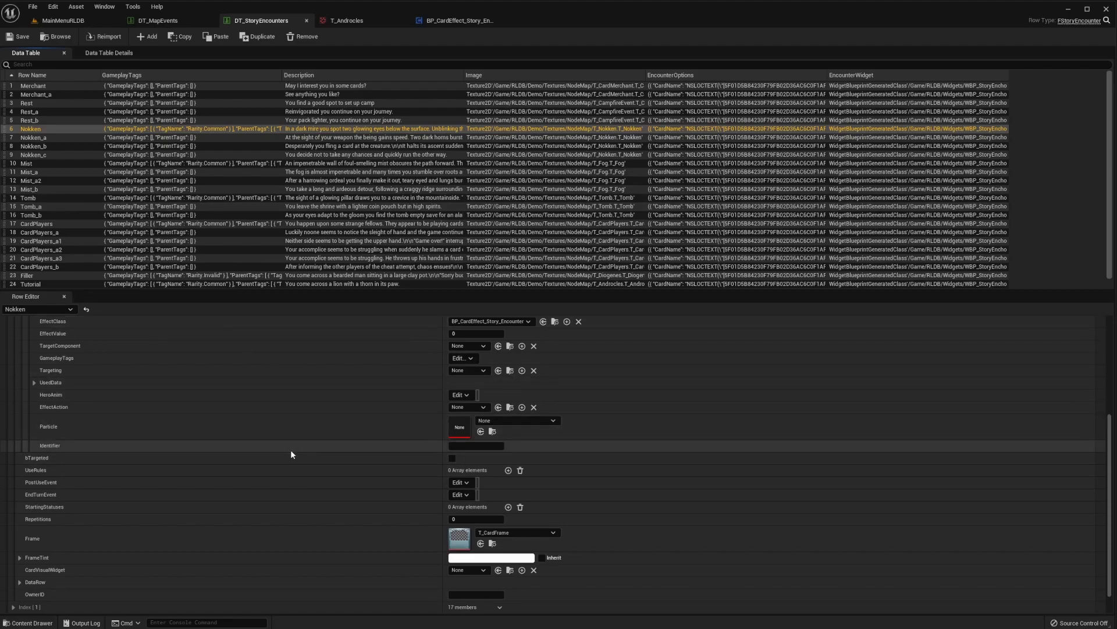
pyautogui.scroll(3, 291, 451)
pyautogui.scroll(5, 292, 453)
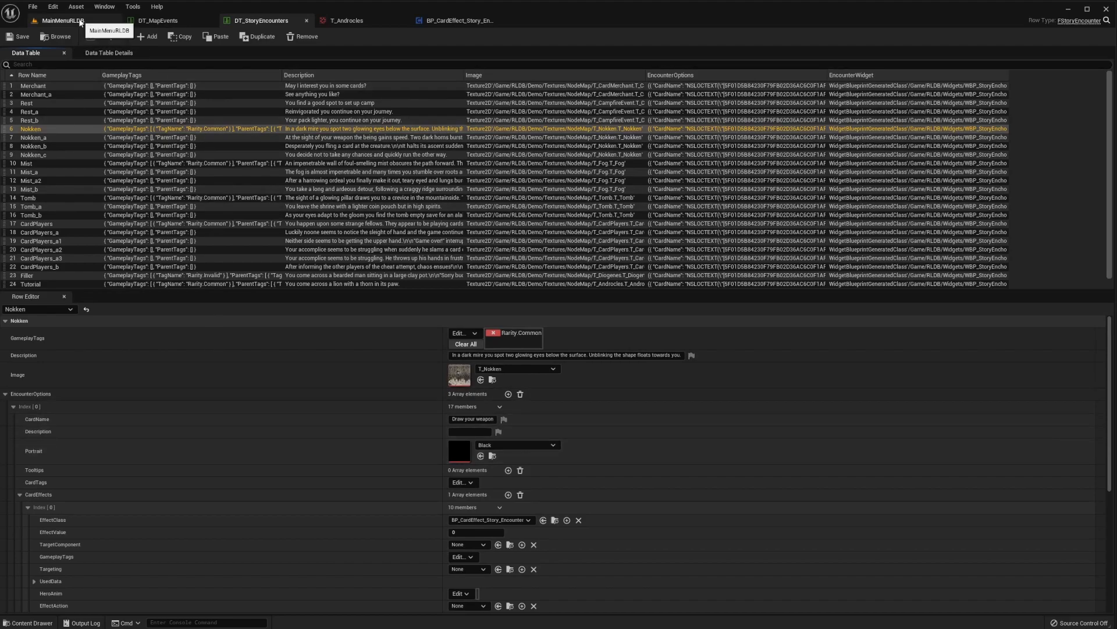
pyautogui.click(63, 20)
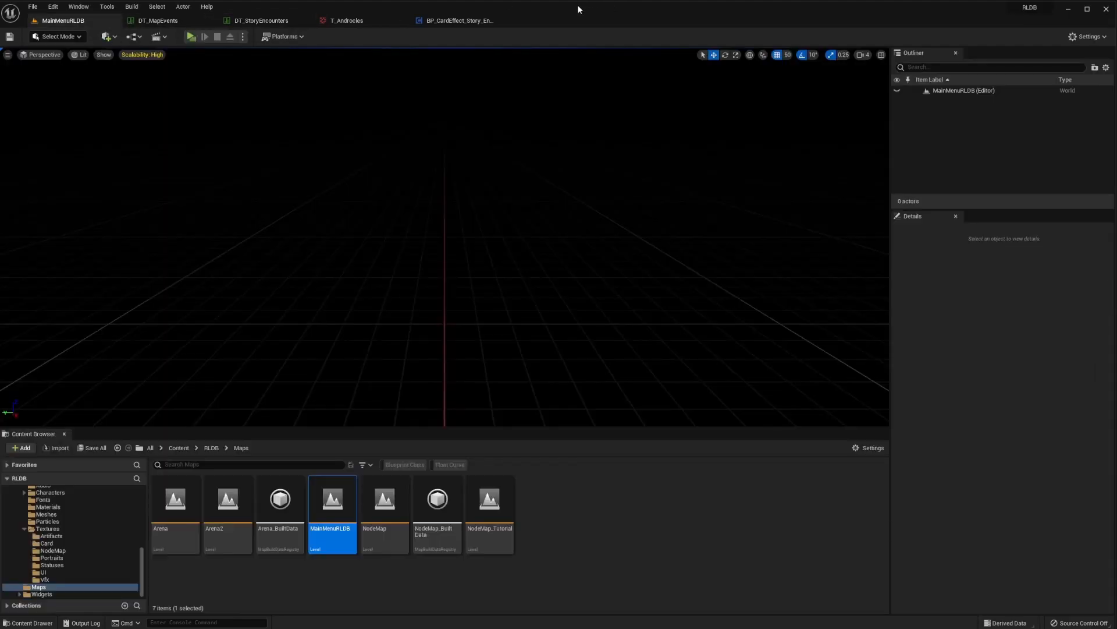
pyautogui.click(185, 22)
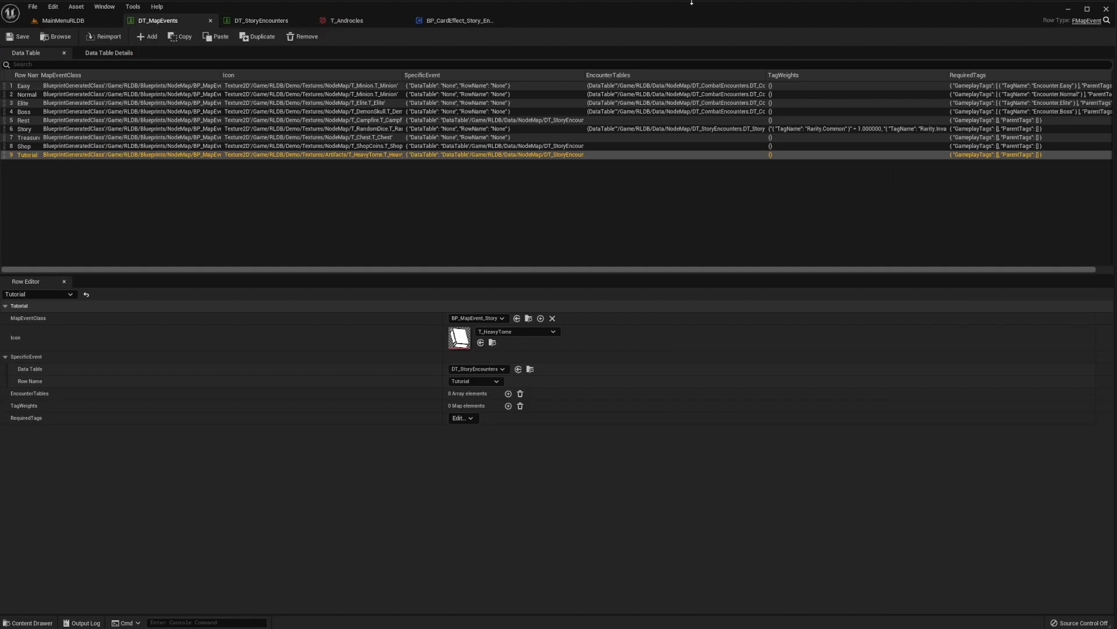